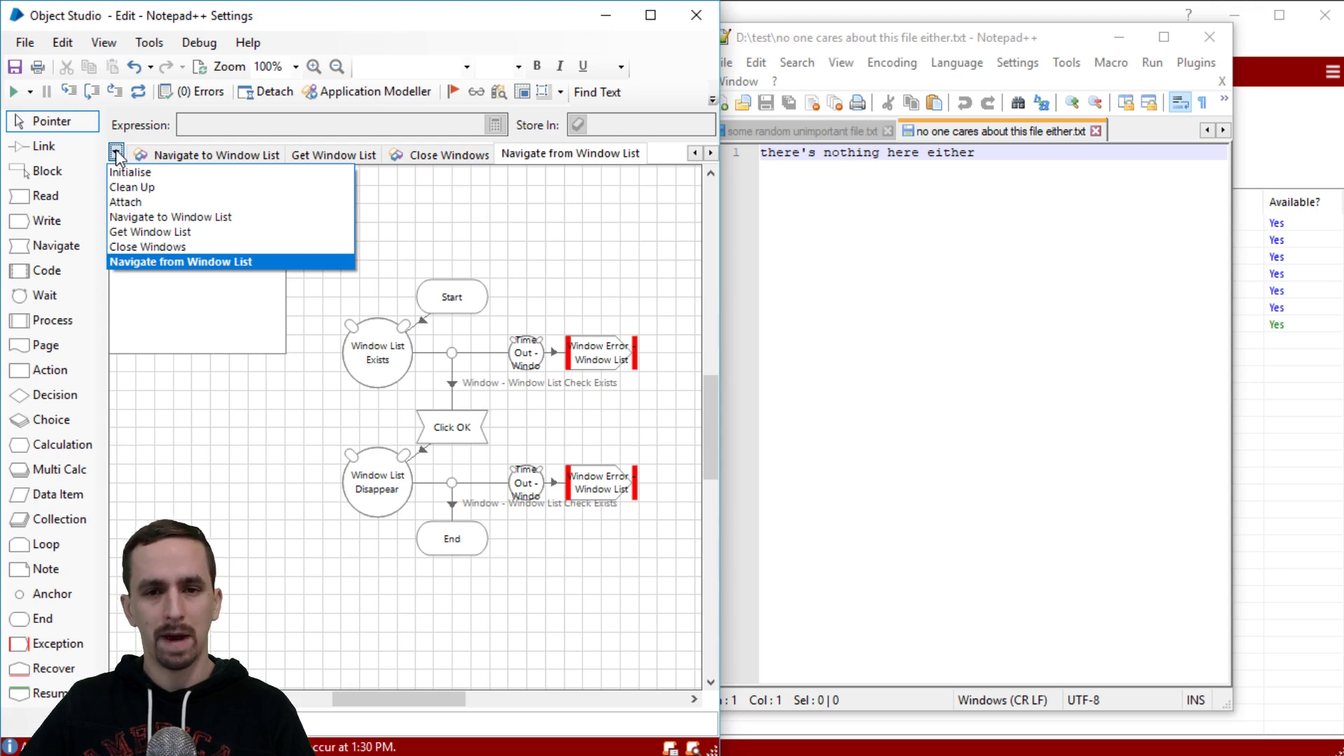
- Publish the Get Window List and Navigate from Window List pages
{"action": "left_click", "coordinate": [518, 238]}
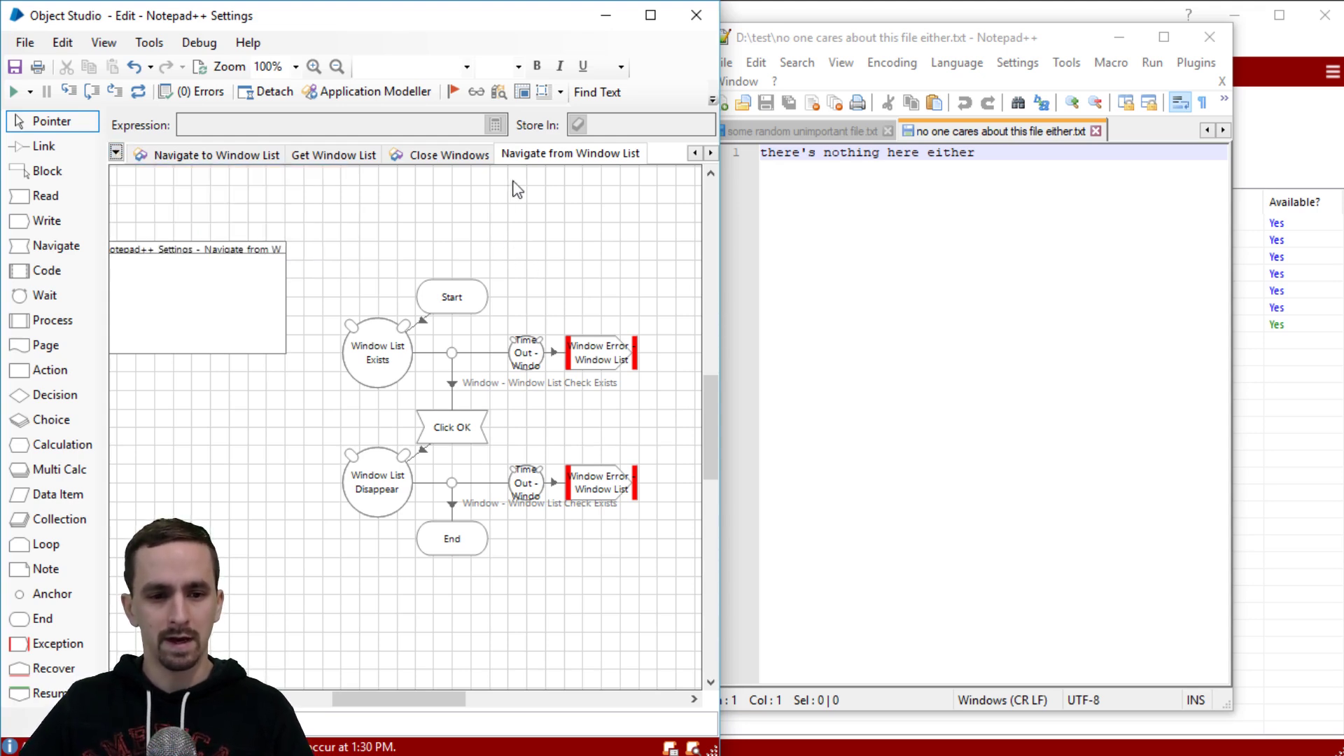
{"action": "left_click", "coordinate": [316, 158]}
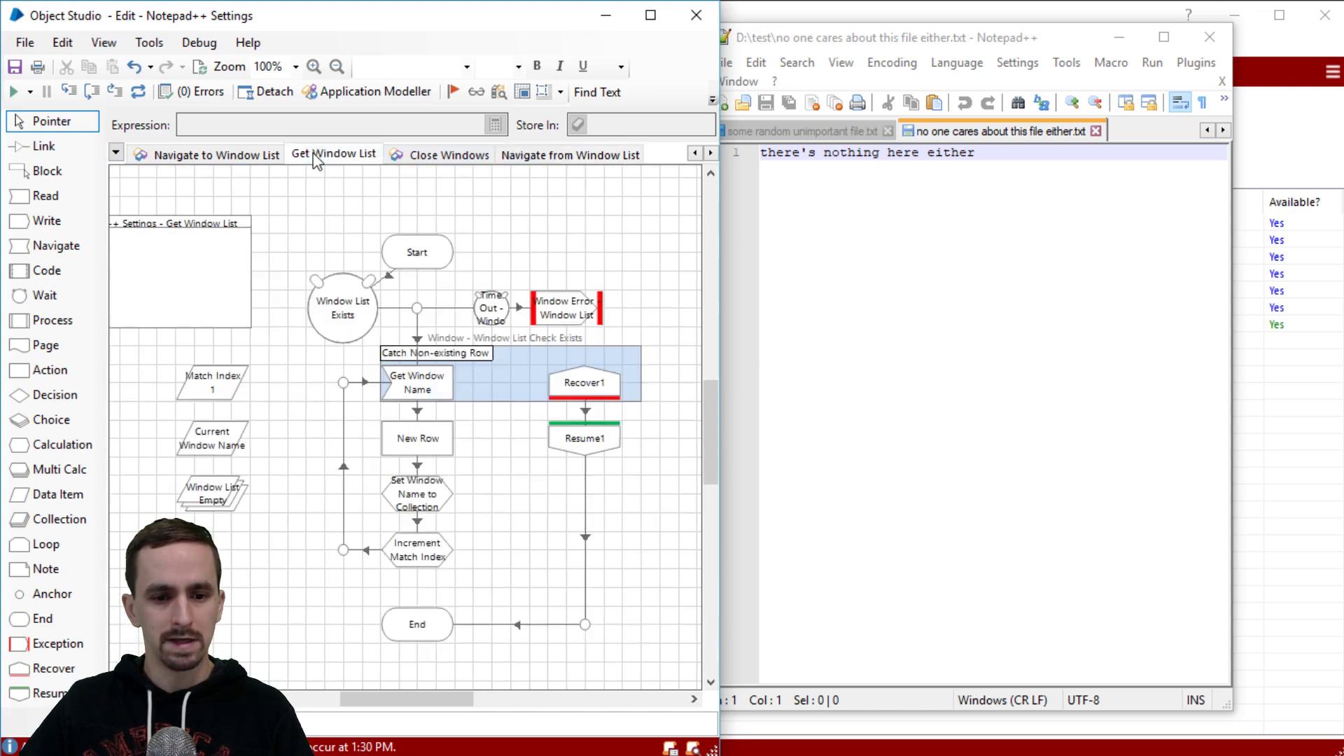
{"action": "right_click", "coordinate": [314, 157]}
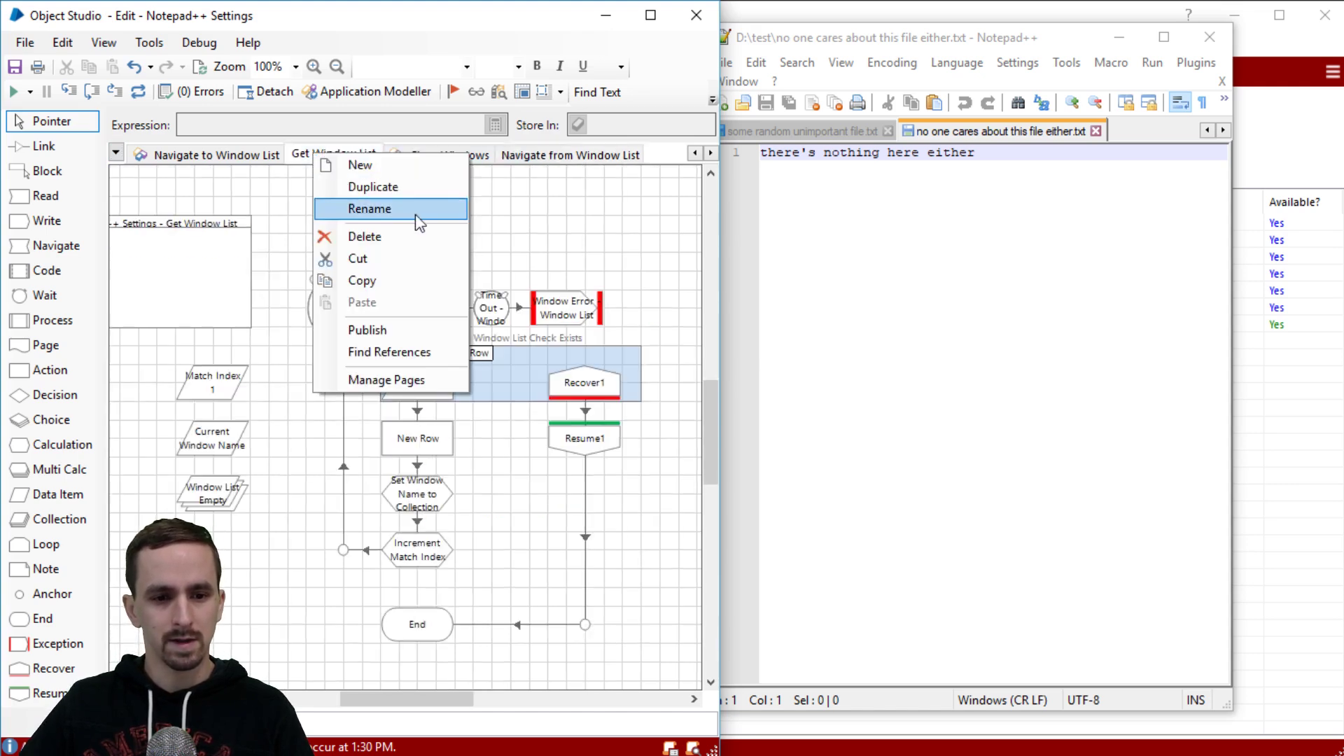
{"action": "left_click", "coordinate": [394, 330]}
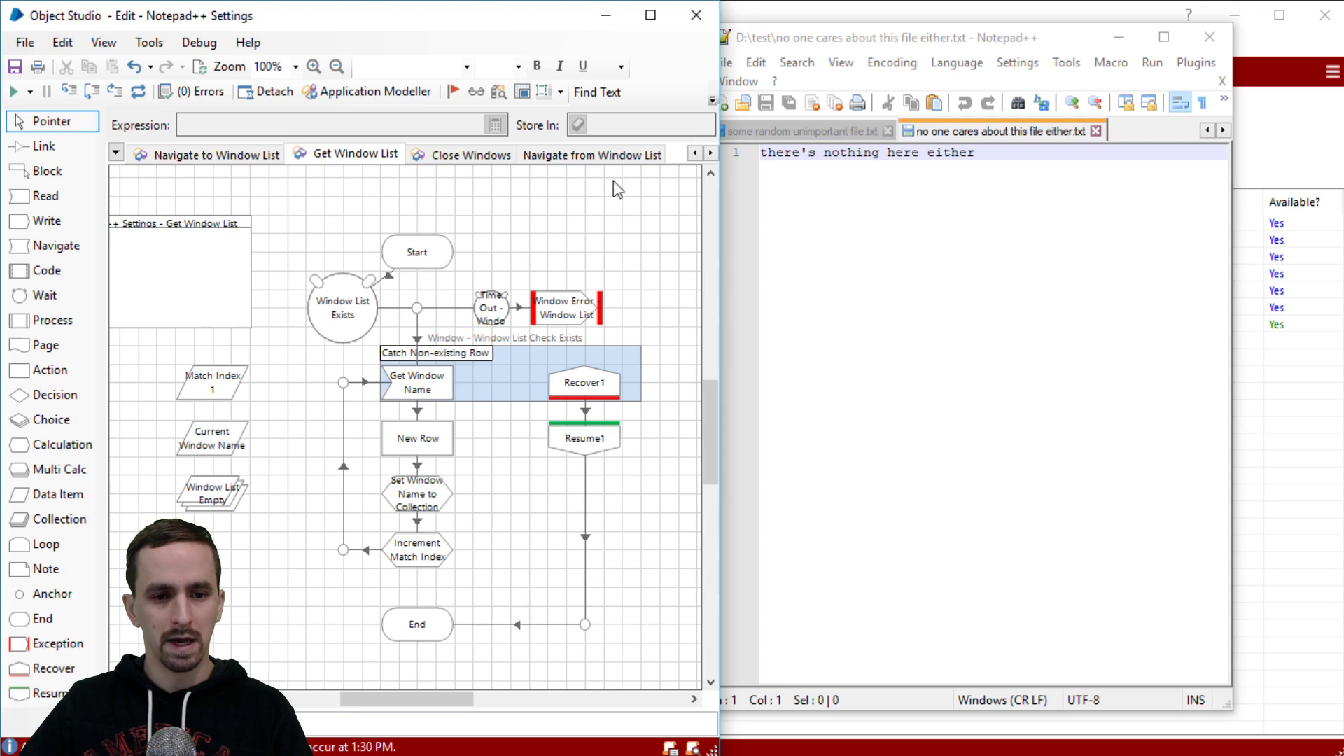
{"action": "left_click", "coordinate": [615, 155]}
{"action": "right_click", "coordinate": [616, 155]}
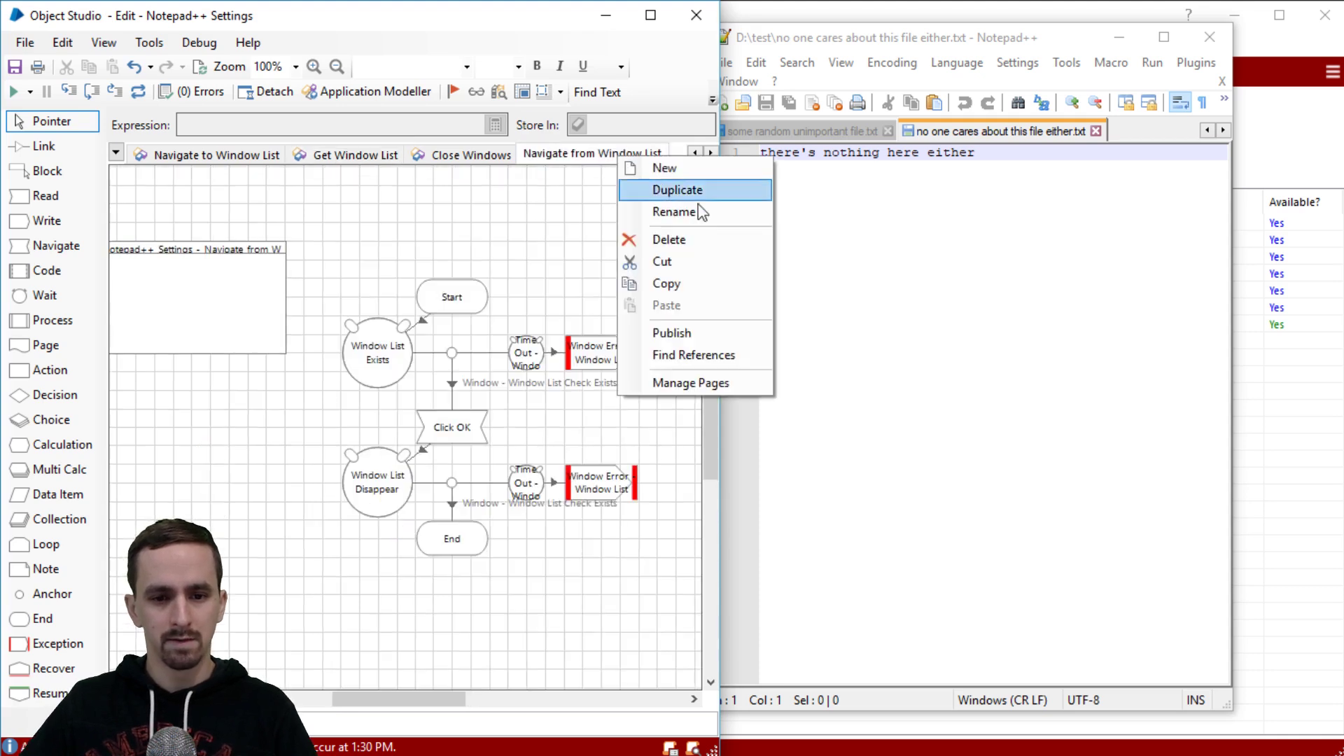
{"action": "left_click", "coordinate": [692, 330]}
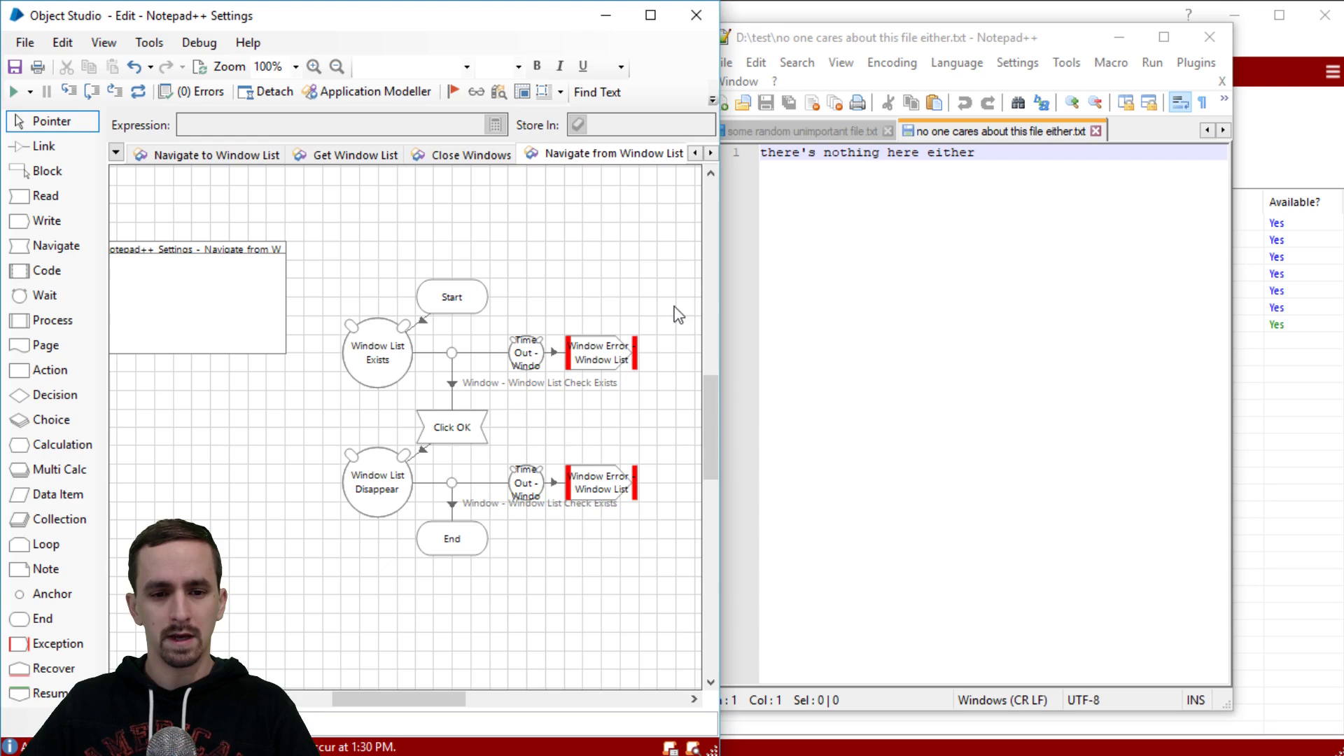
- Reorder the object's pages so Navigate from Window List comes directly after Navigate to Window List
{"action": "right_click", "coordinate": [613, 158]}
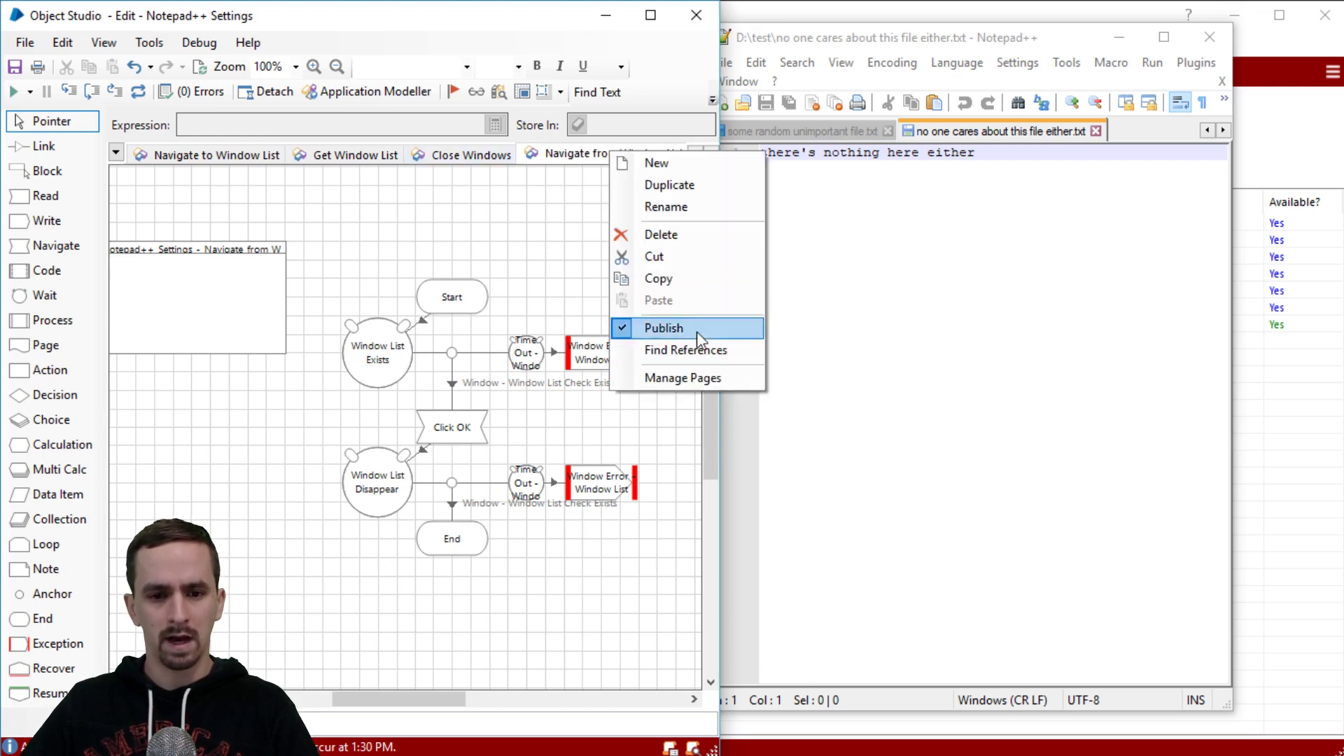
{"action": "left_click", "coordinate": [696, 378]}
{"action": "left_click_drag", "start_coordinate": [917, 416], "coordinate": [956, 379]}
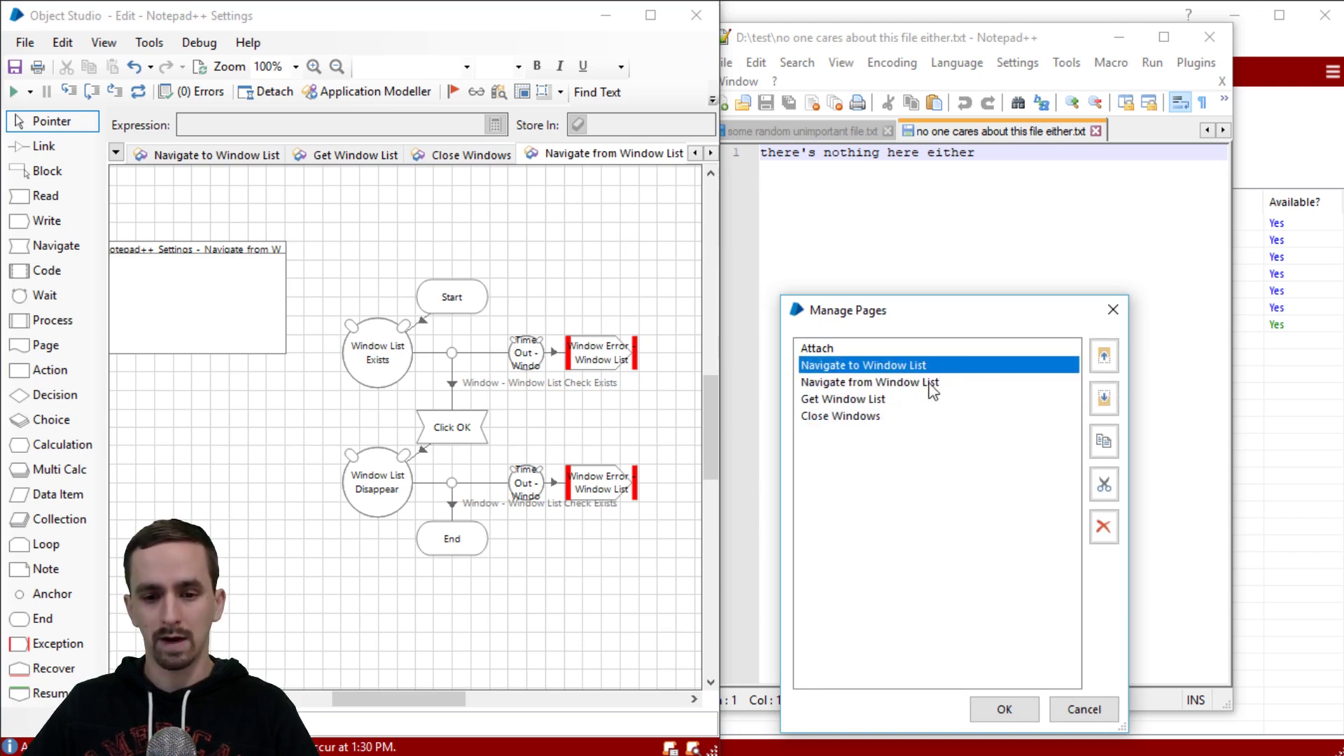
{"action": "left_click", "coordinate": [933, 384]}
{"action": "left_click", "coordinate": [875, 398]}
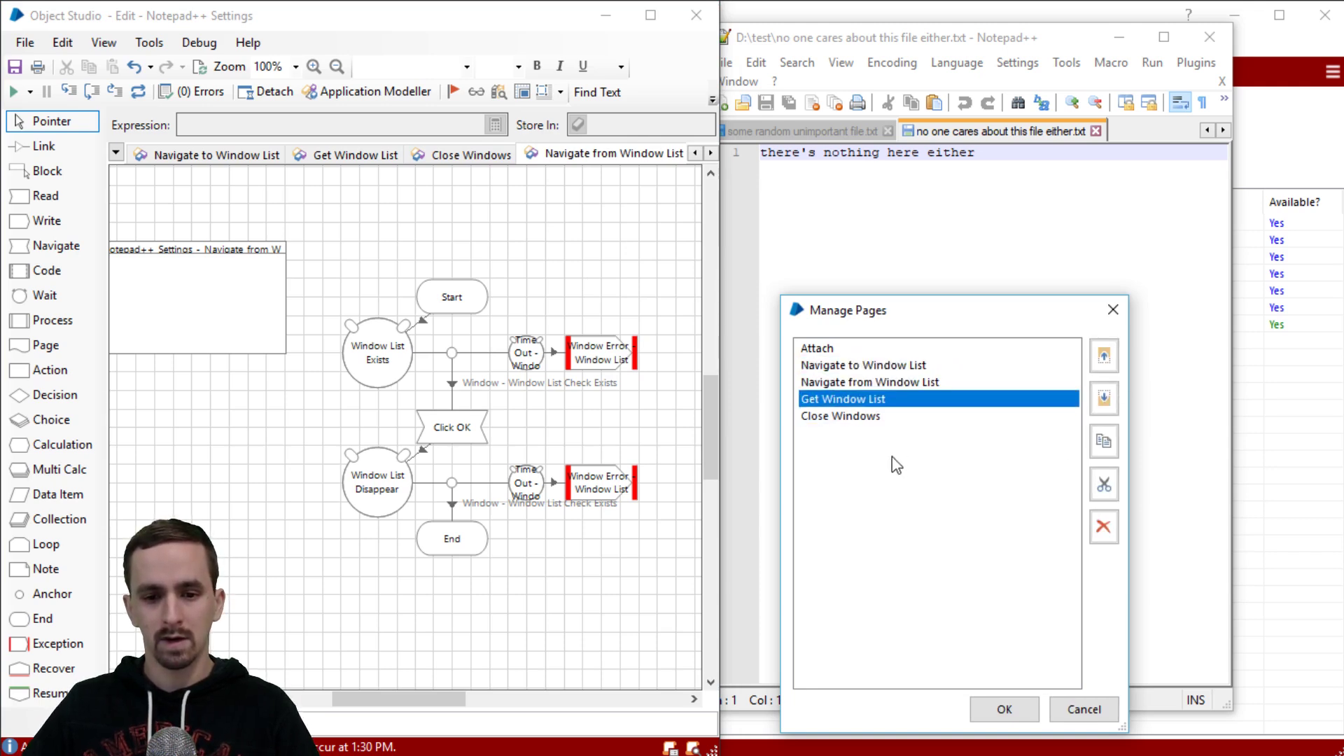
{"action": "left_click", "coordinate": [880, 437]}
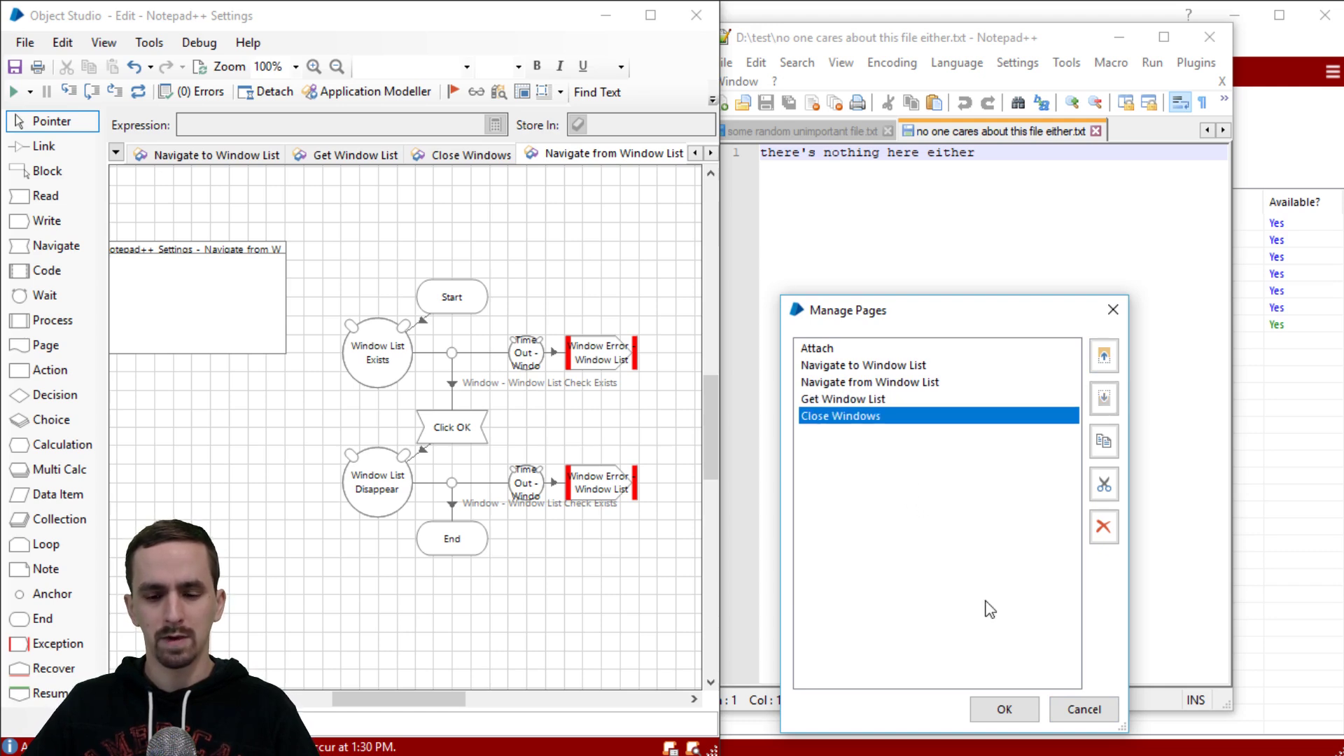
{"action": "left_click", "coordinate": [1008, 709]}
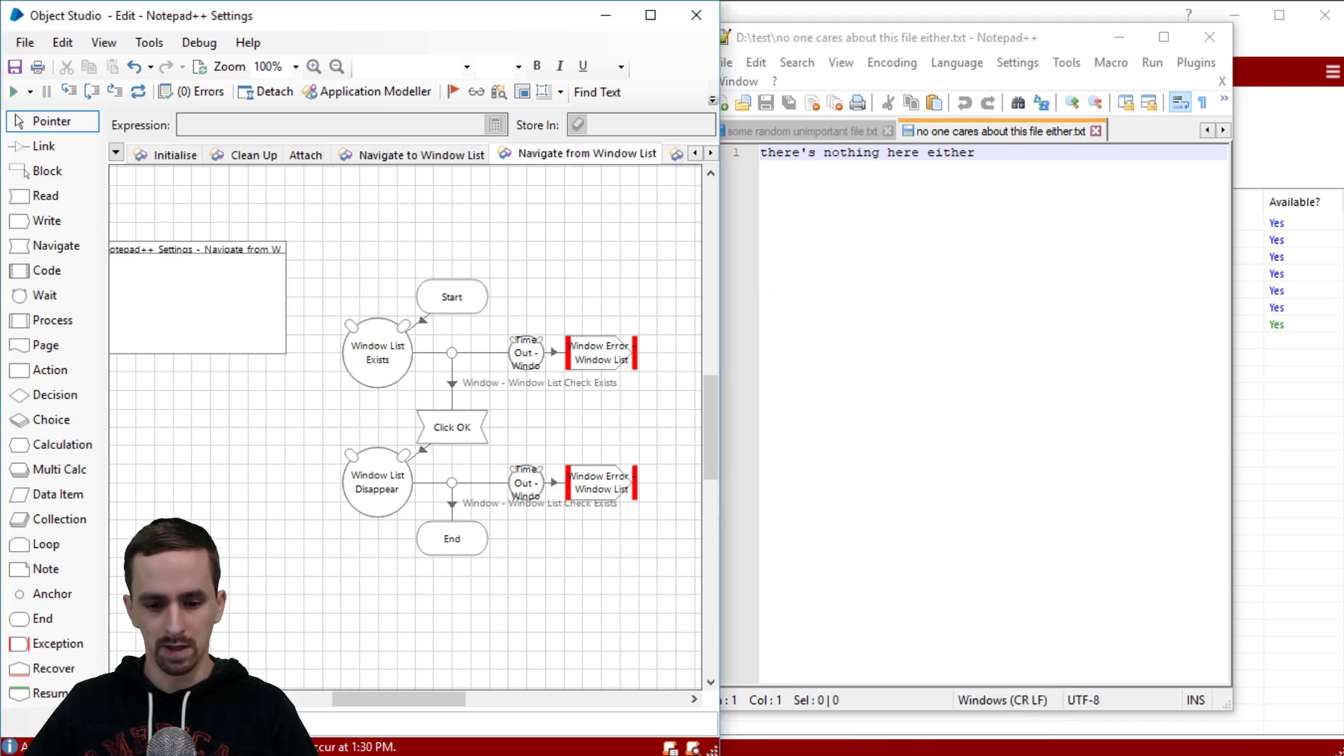
- Switch to Notepad++ and review the minor requirements in Requirements.txt about open tabs, word wrap and General preferences
{"action": "left_click", "coordinate": [740, 595]}
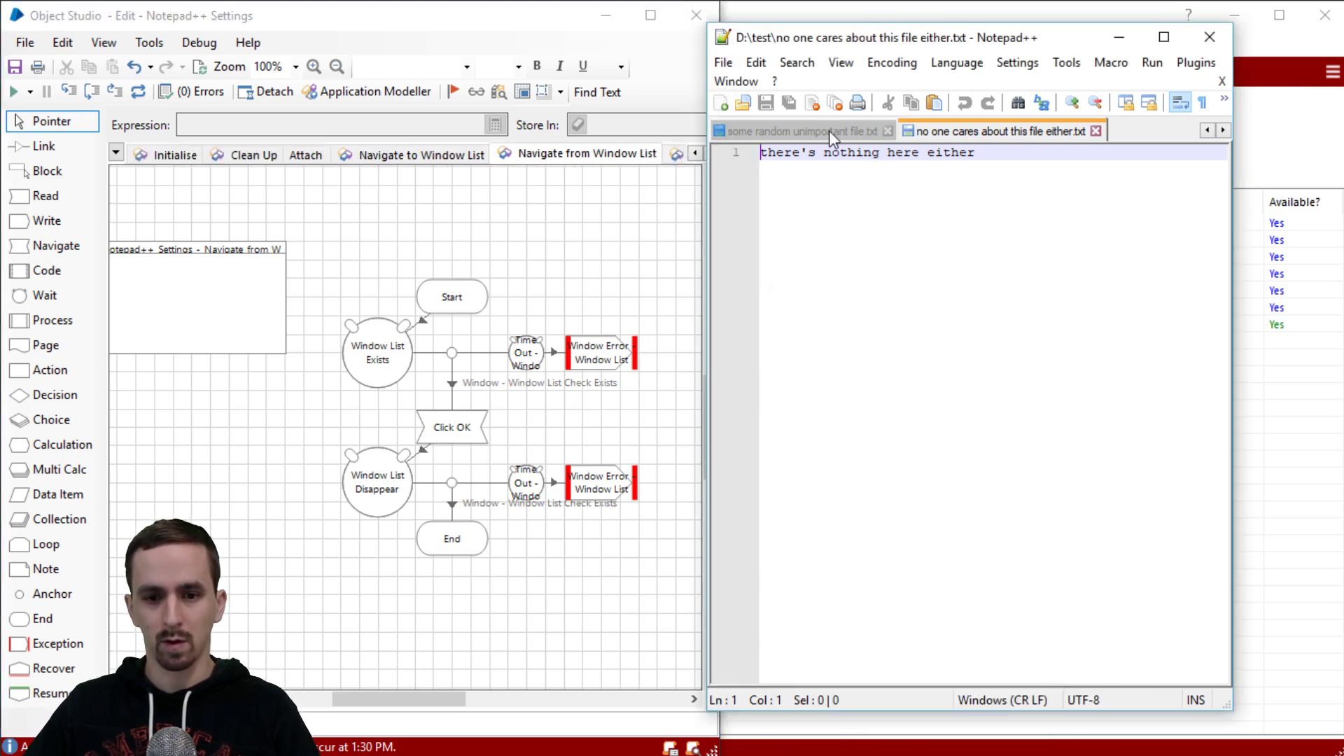
{"action": "left_click", "coordinate": [1207, 130]}
{"action": "left_click", "coordinate": [1207, 131]}
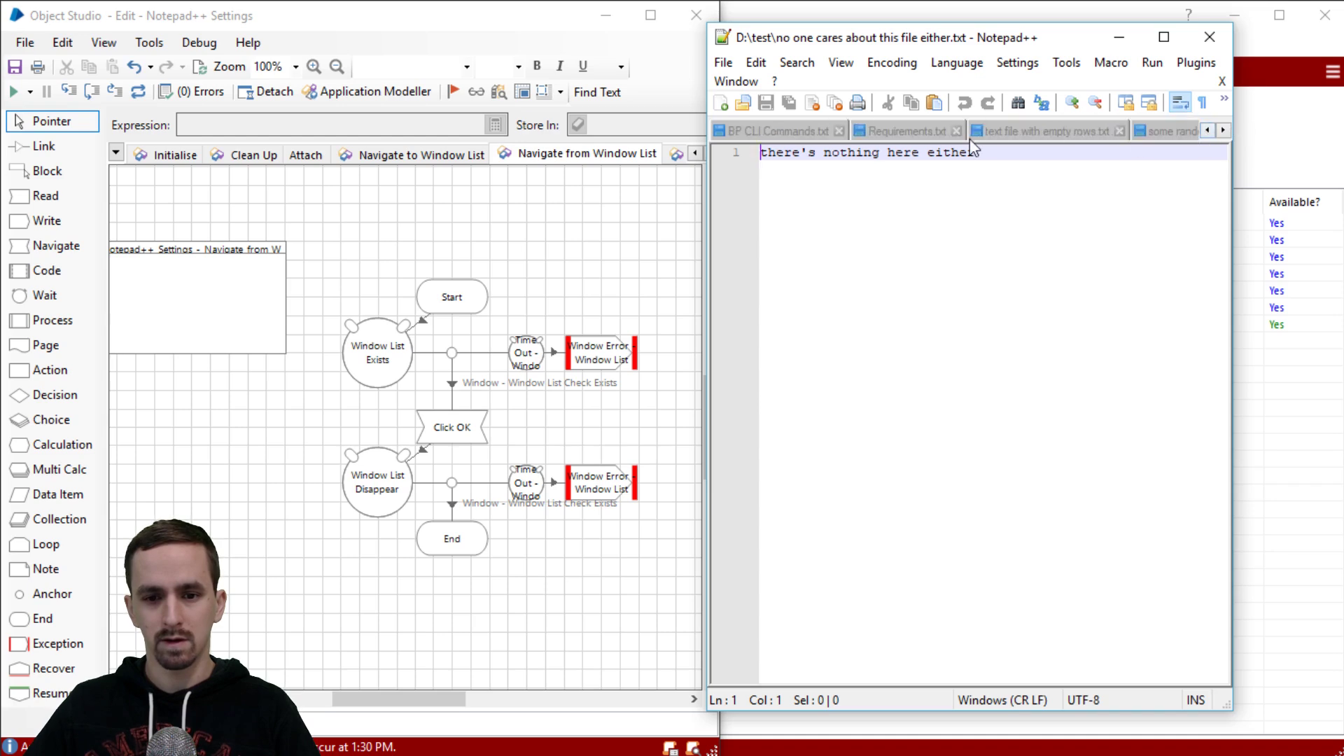
{"action": "left_click", "coordinate": [923, 132]}
{"action": "left_click", "coordinate": [970, 303]}
{"action": "left_click_drag", "start_coordinate": [942, 408], "coordinate": [802, 376]}
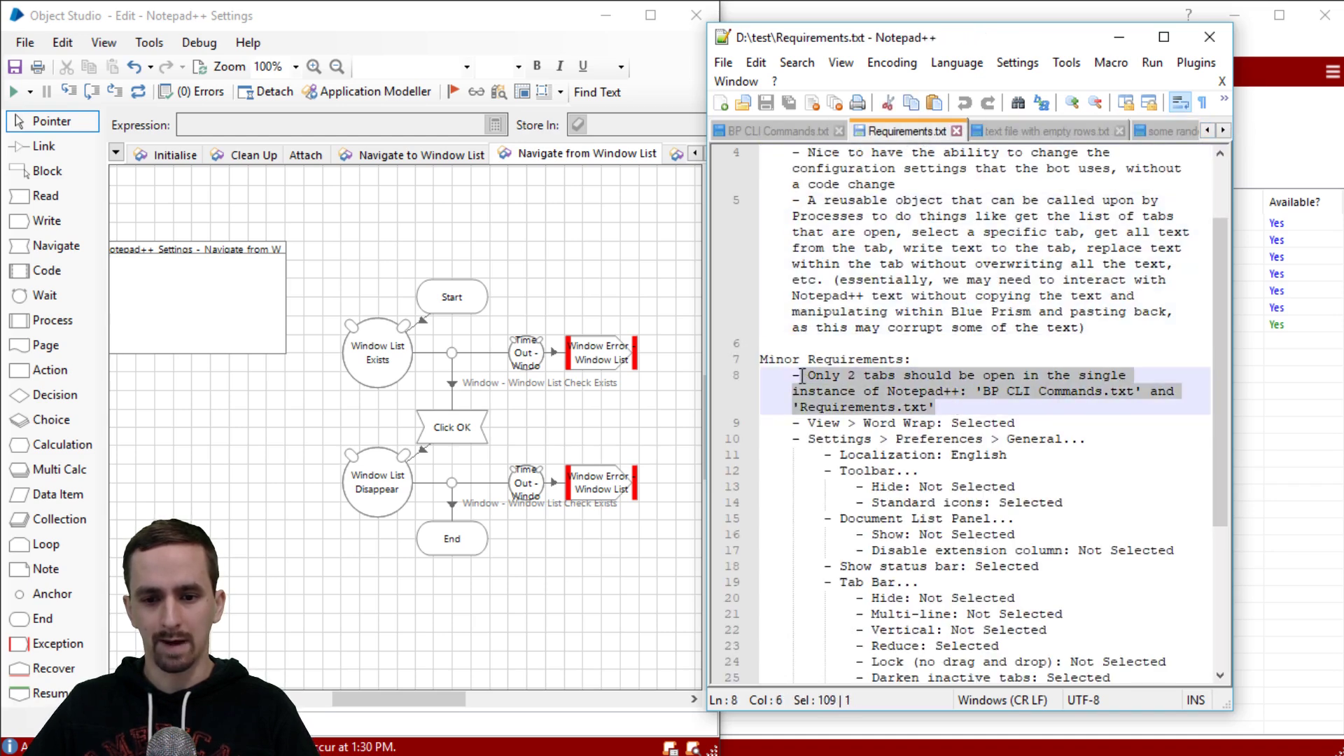
{"action": "left_click", "coordinate": [894, 396]}
{"action": "left_click", "coordinate": [929, 423]}
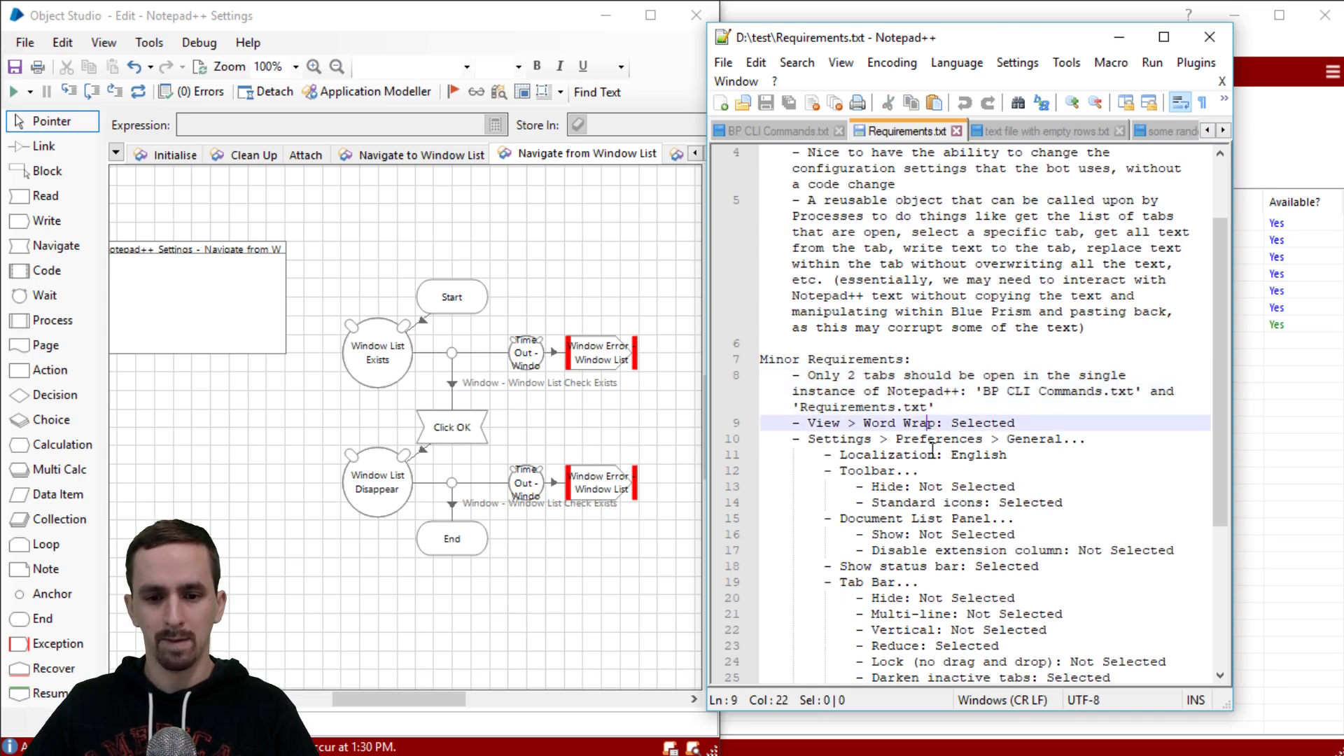
{"action": "scroll", "coordinate": [828, 424], "scroll_direction": "down", "scroll_amount": 5}
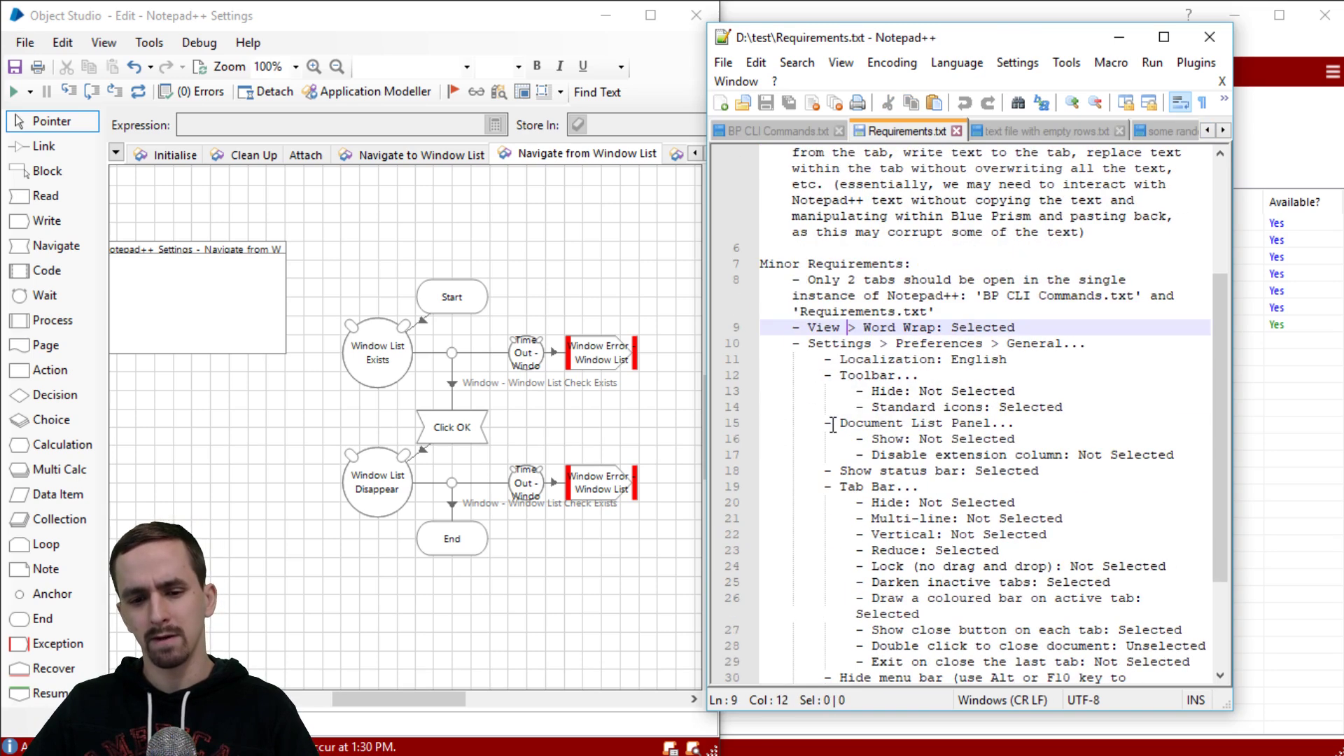
{"action": "scroll", "coordinate": [876, 422], "scroll_direction": "up", "scroll_amount": 4}
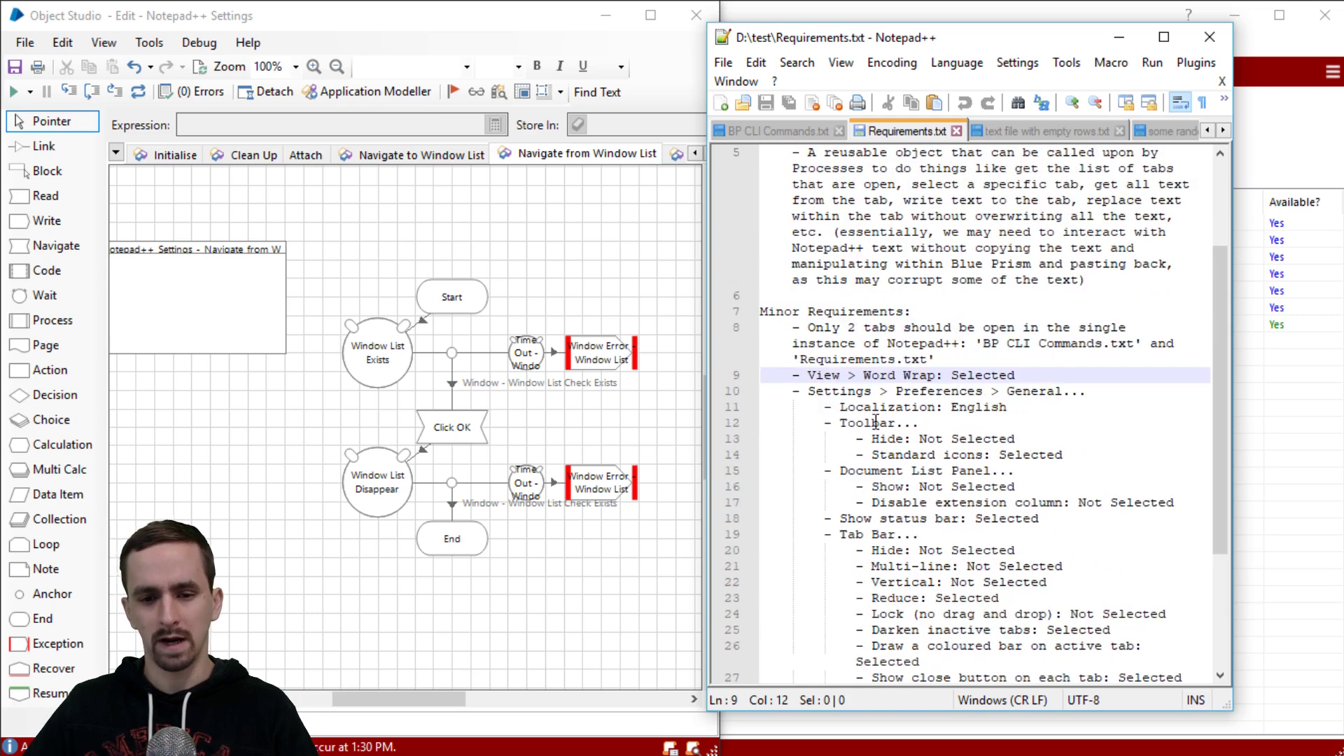
{"action": "left_click", "coordinate": [848, 387]}
{"action": "left_click_drag", "start_coordinate": [816, 376], "coordinate": [881, 516]}
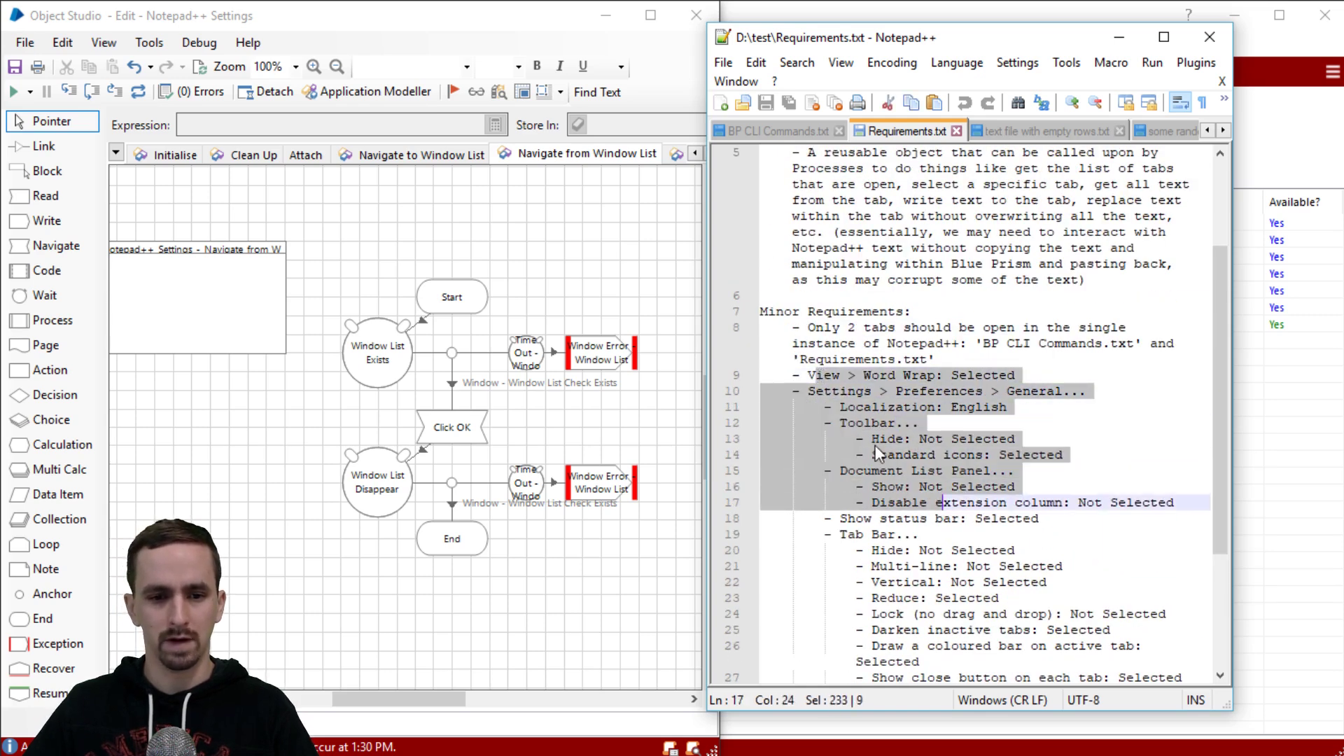
- Return to Object Studio and create a new page named Launch after the Attach page
{"action": "left_click", "coordinate": [306, 154]}
{"action": "right_click", "coordinate": [306, 155]}
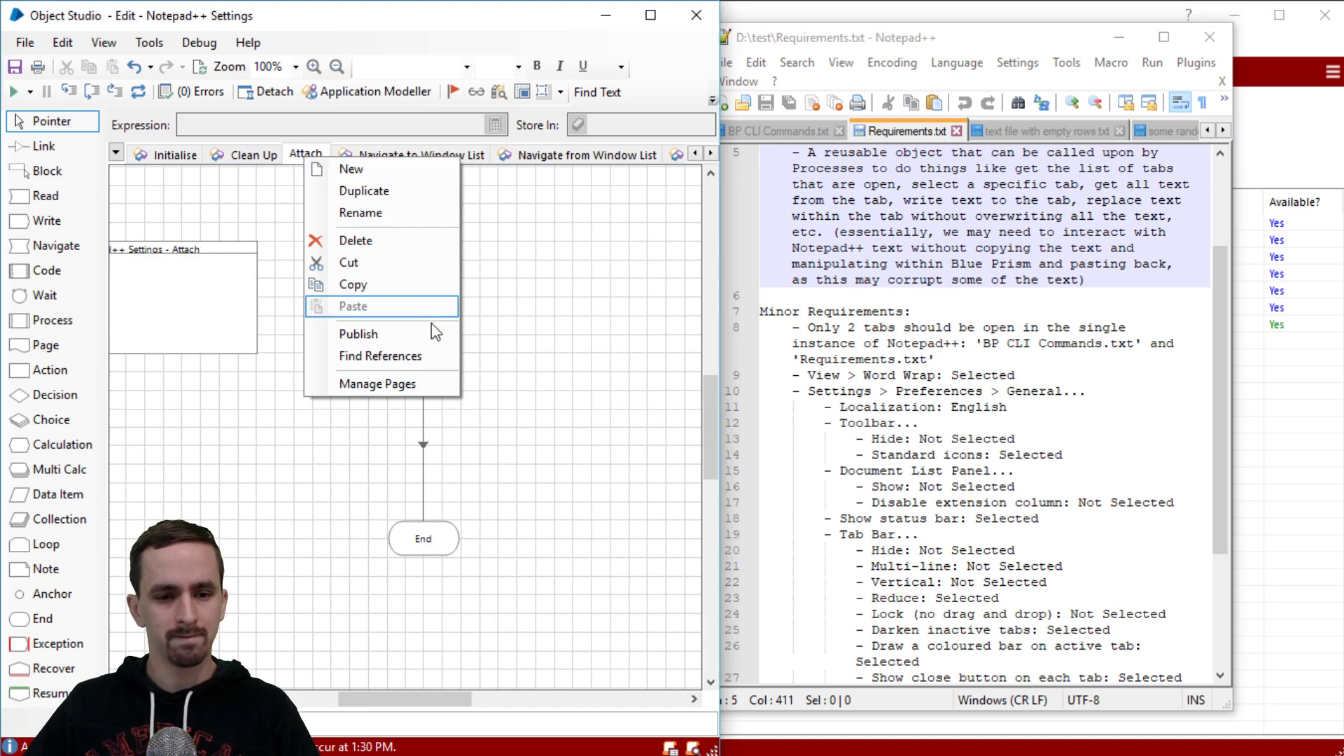
{"action": "left_click", "coordinate": [380, 167]}
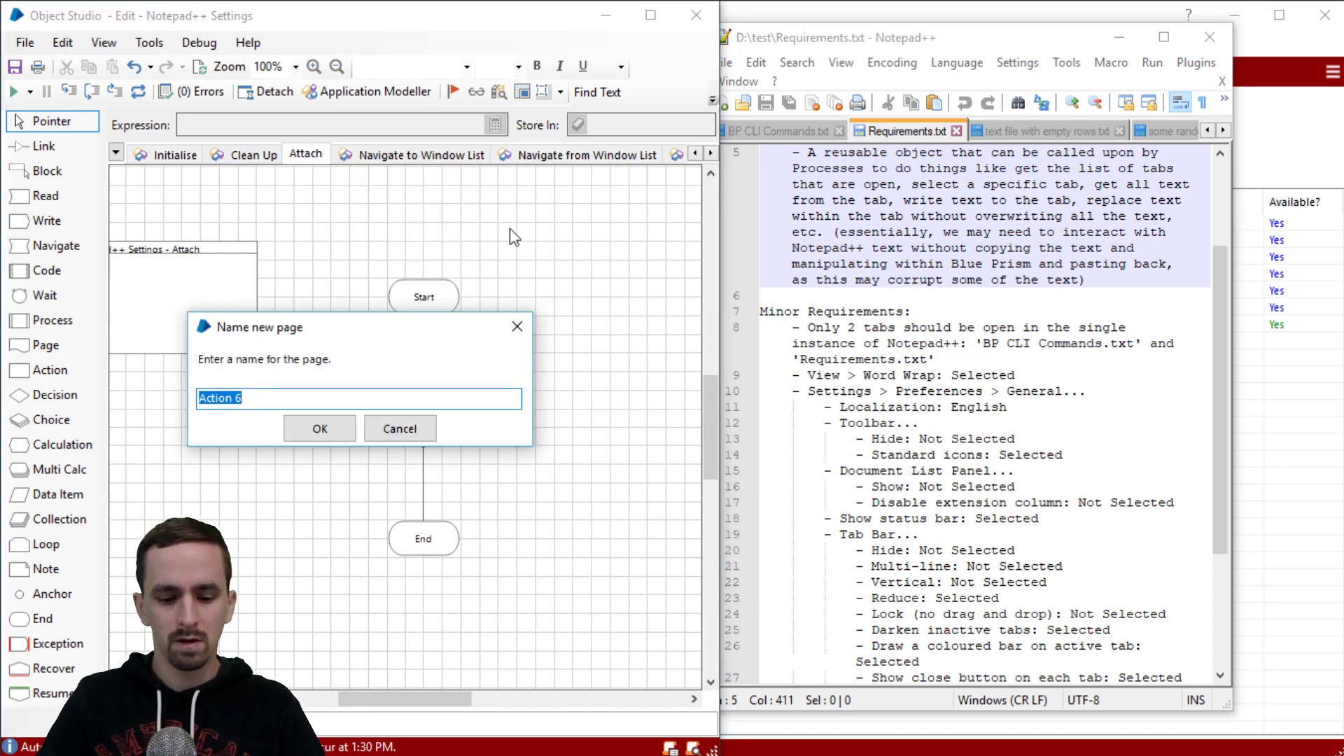
{"action": "type", "text": "Launch"}
{"action": "key", "text": "Return"}
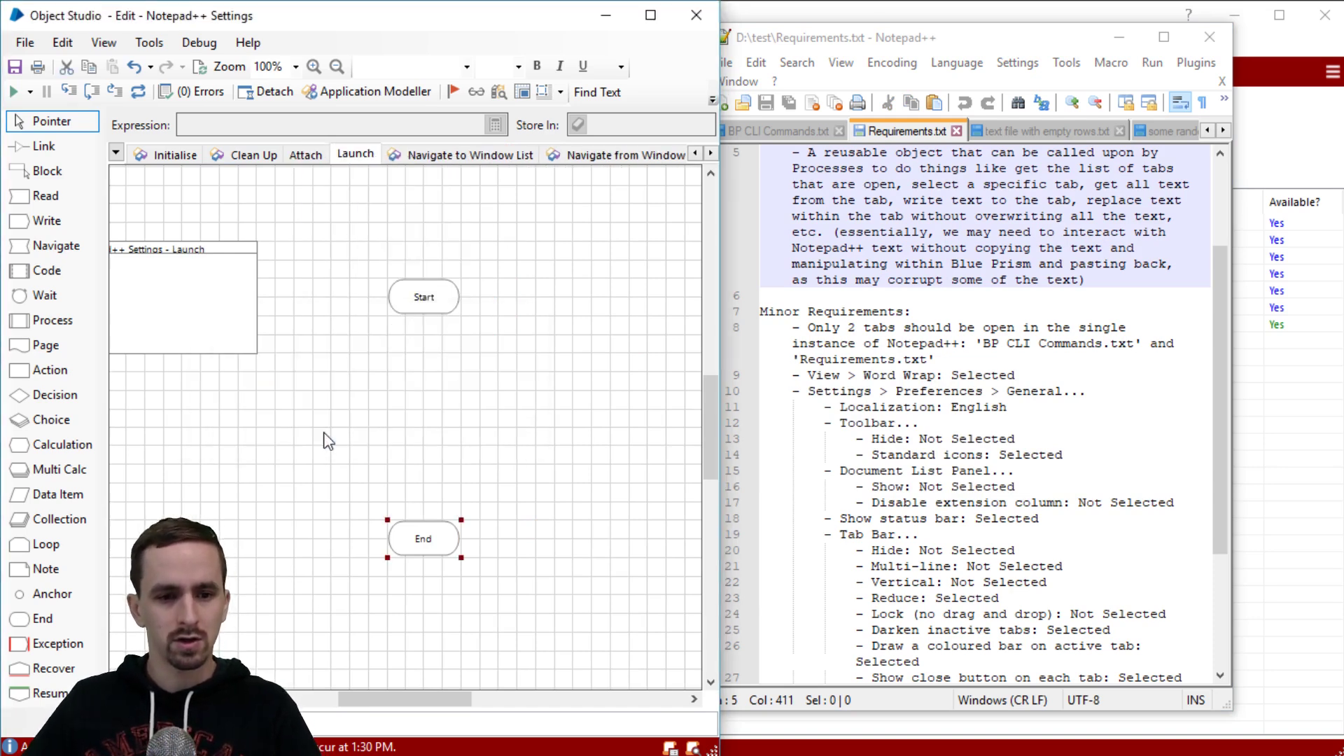
- Move the Launch page ahead of Attach in the page order
{"action": "right_click", "coordinate": [339, 156]}
{"action": "left_click", "coordinate": [429, 376]}
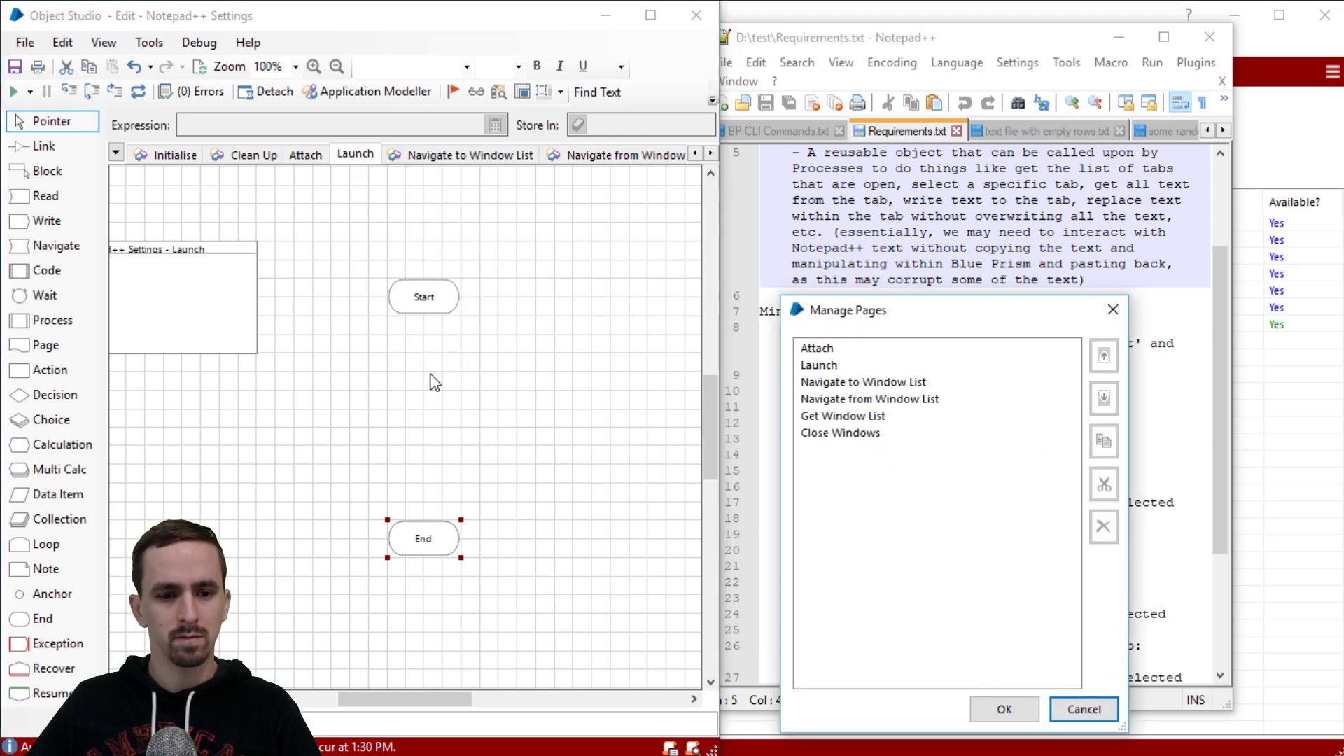
{"action": "left_click", "coordinate": [842, 365]}
{"action": "left_click", "coordinate": [1104, 356]}
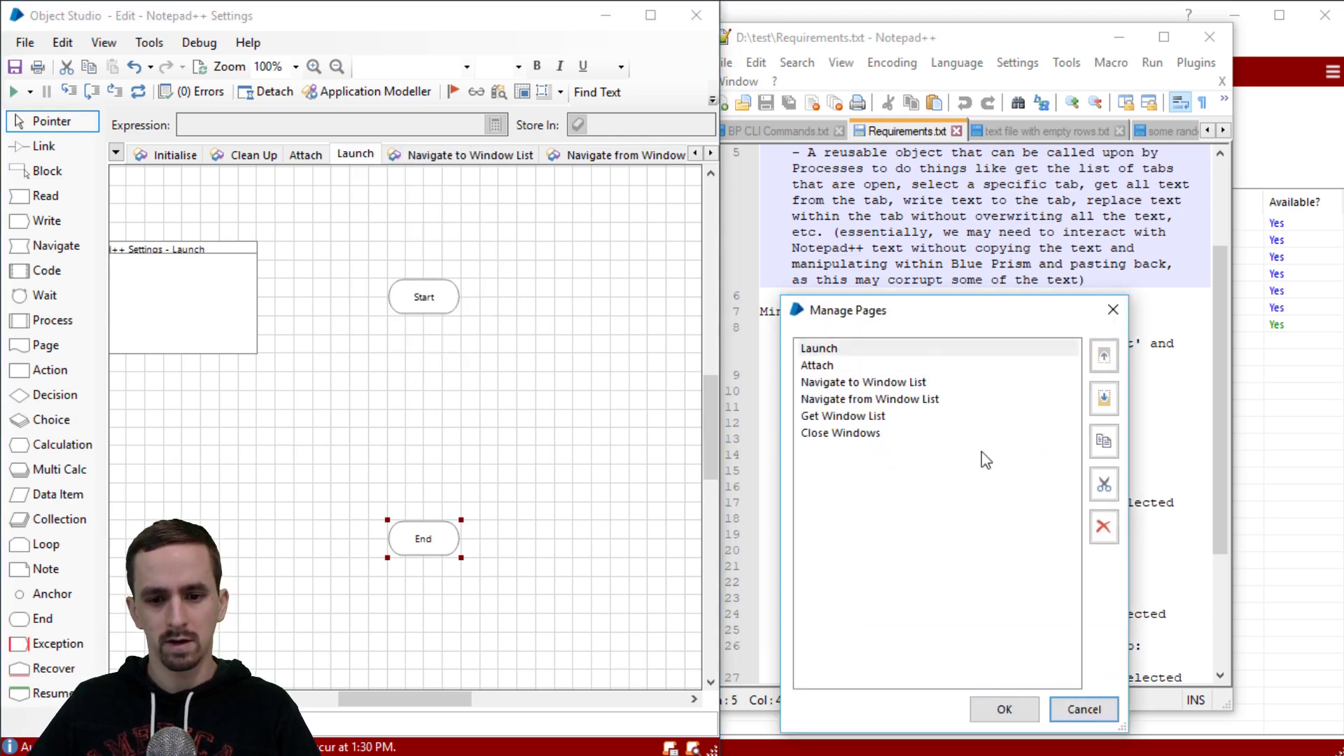
{"action": "left_click", "coordinate": [1003, 712]}
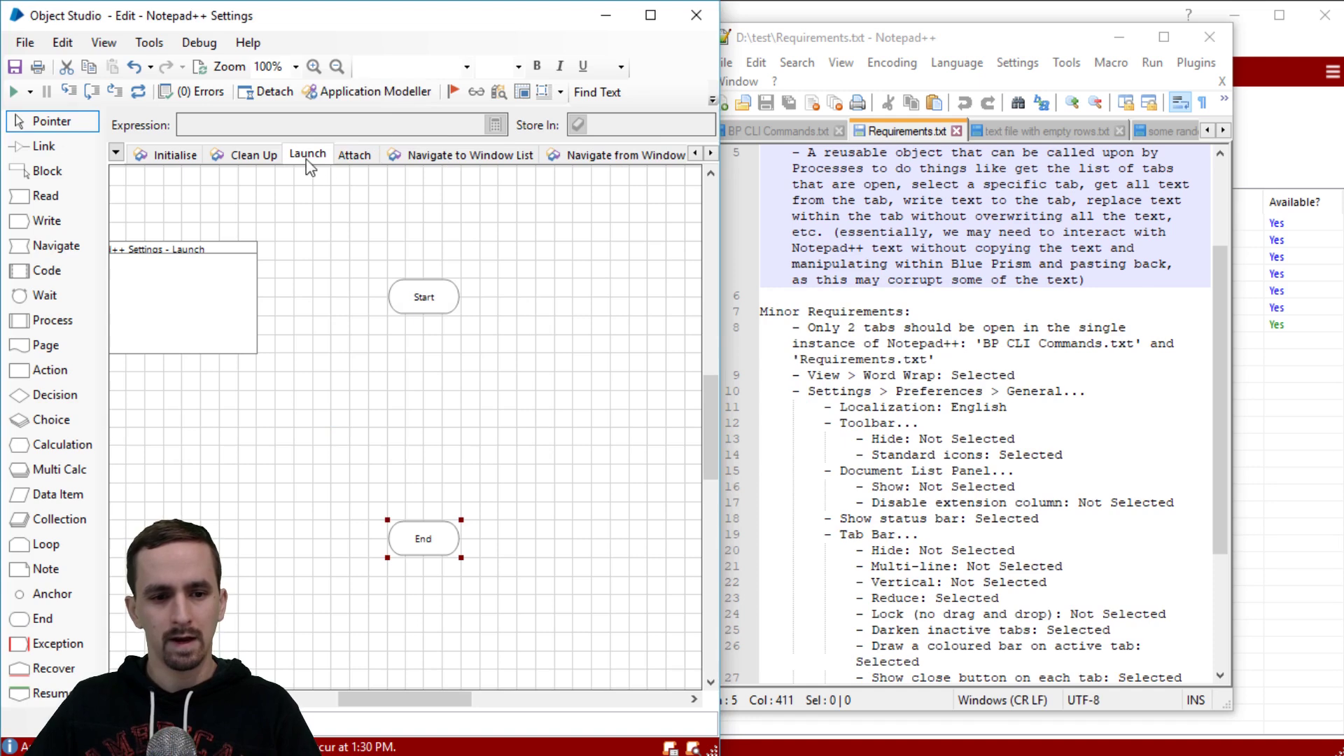
- Add a Navigate stage below Start on the Launch page, using the Notepad++ Settings element with the Launch action
{"action": "left_click", "coordinate": [56, 245]}
{"action": "left_click", "coordinate": [417, 360]}
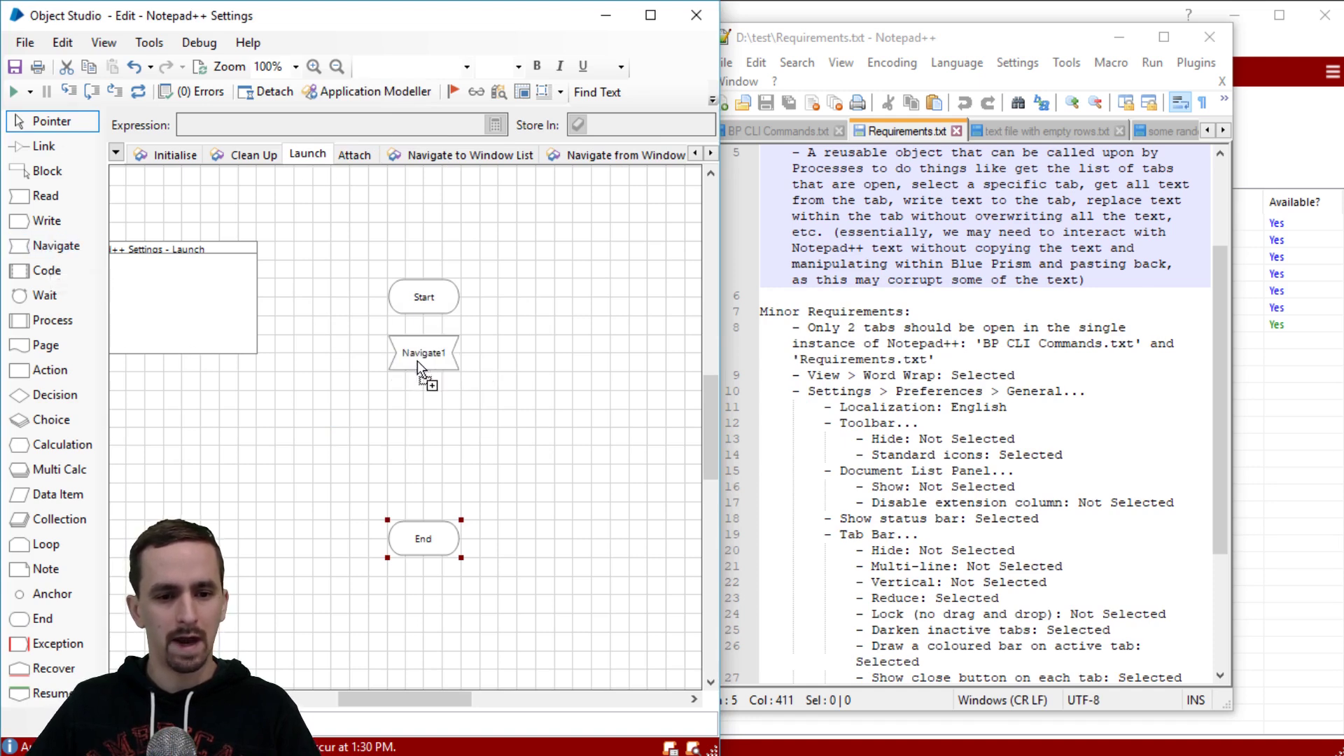
{"action": "double_click", "coordinate": [418, 360]}
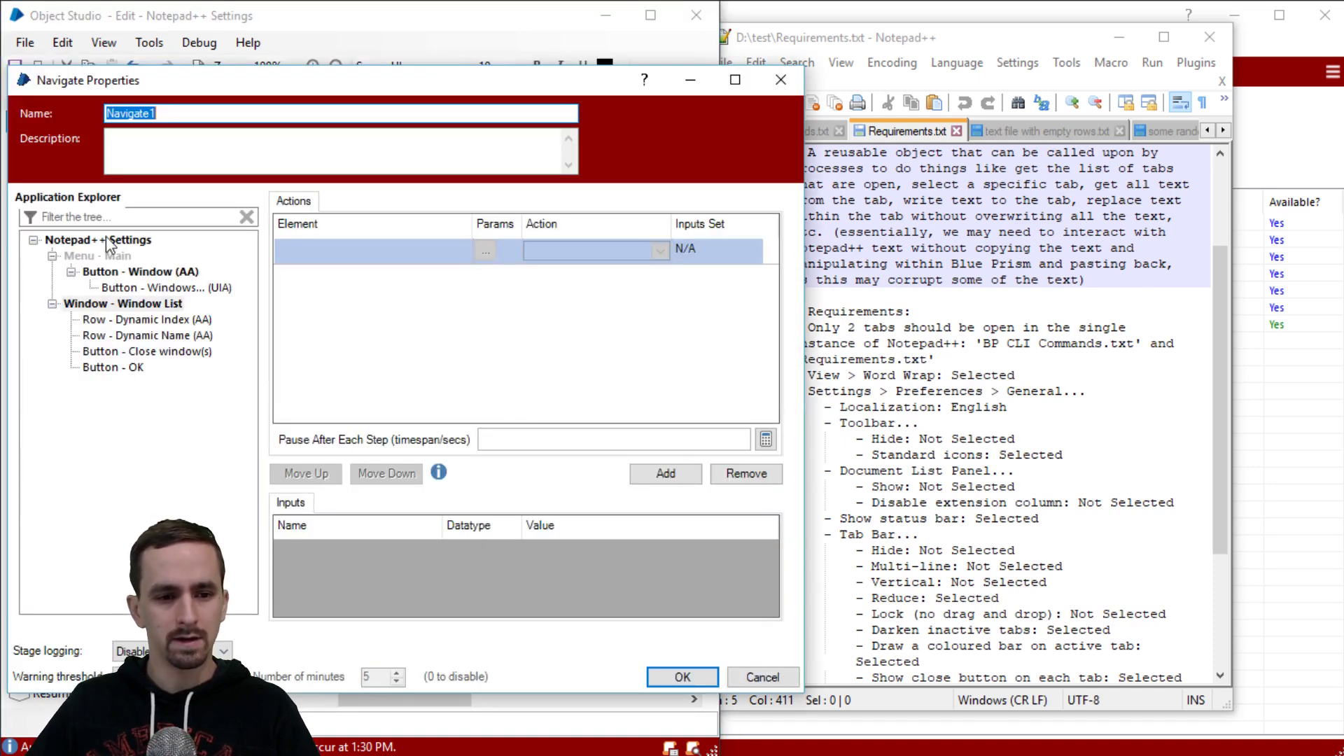
{"action": "left_click_drag", "start_coordinate": [110, 241], "coordinate": [283, 253]}
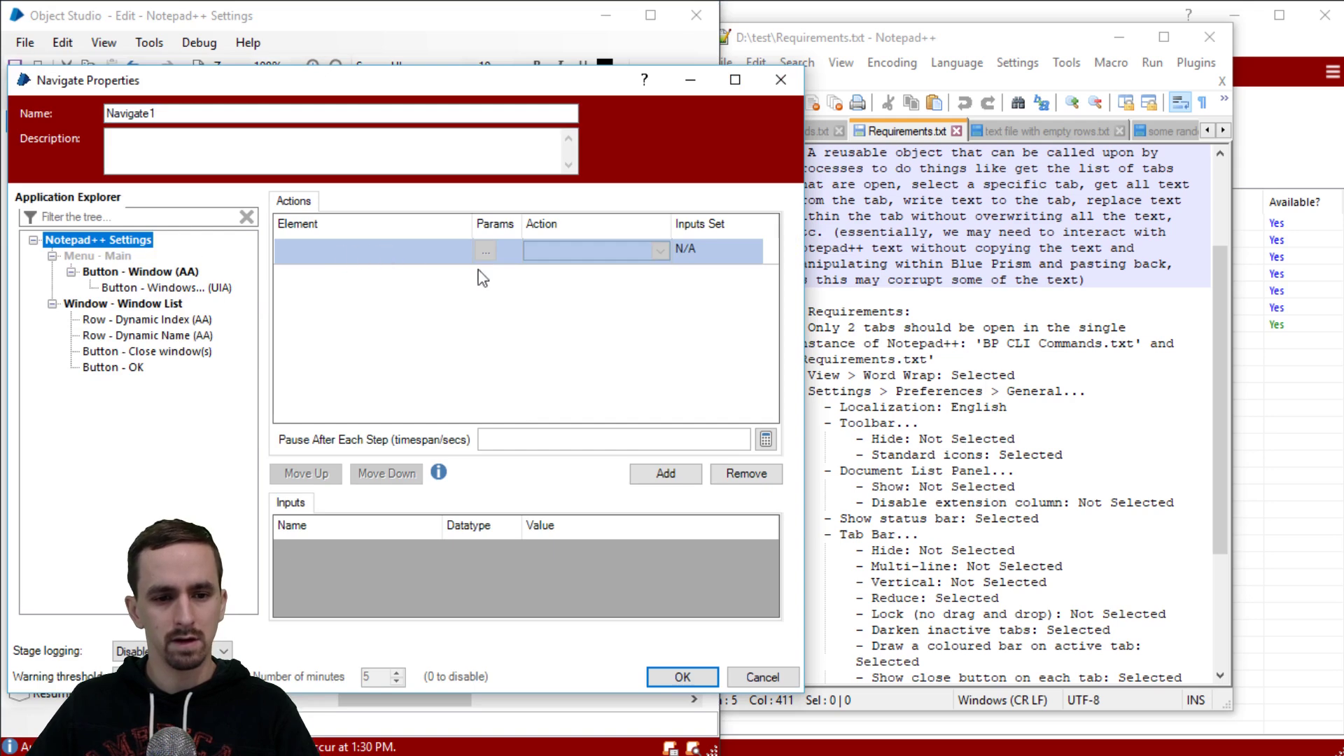
{"action": "left_click_drag", "start_coordinate": [140, 242], "coordinate": [385, 248]}
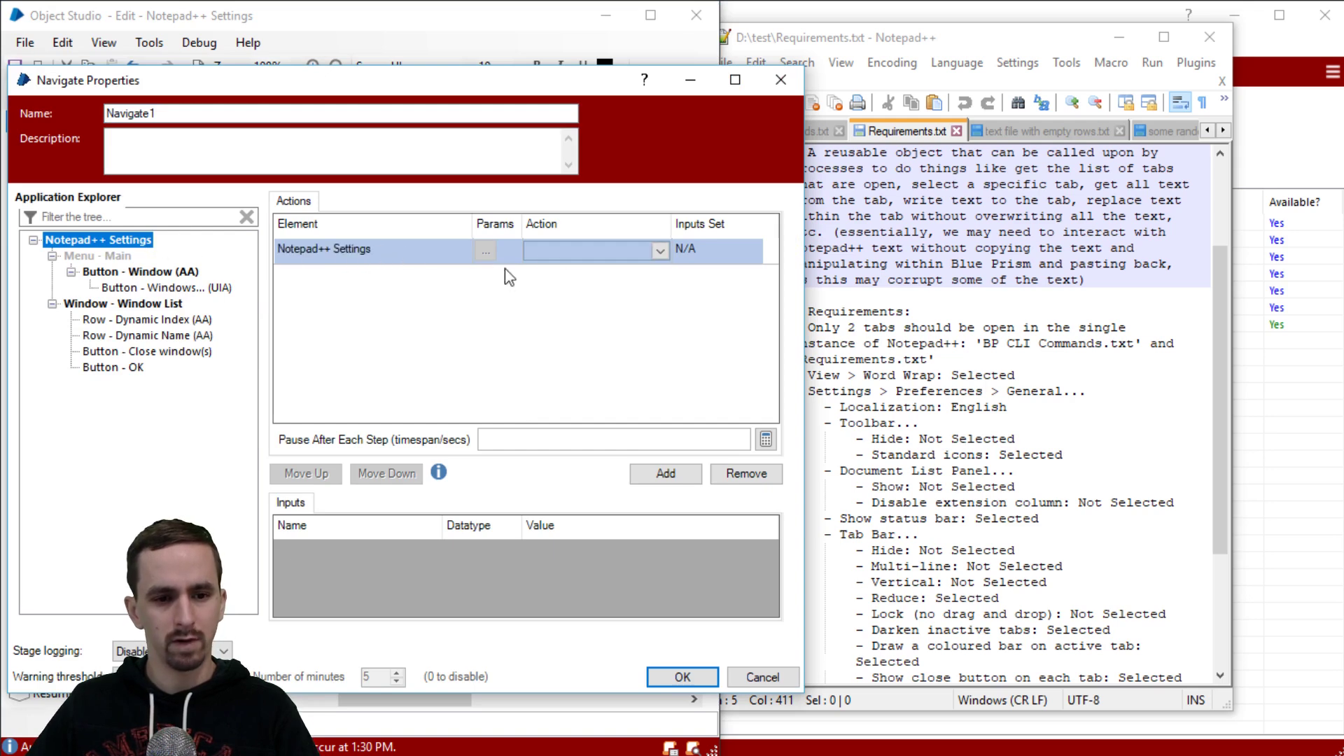
{"action": "left_click", "coordinate": [569, 251]}
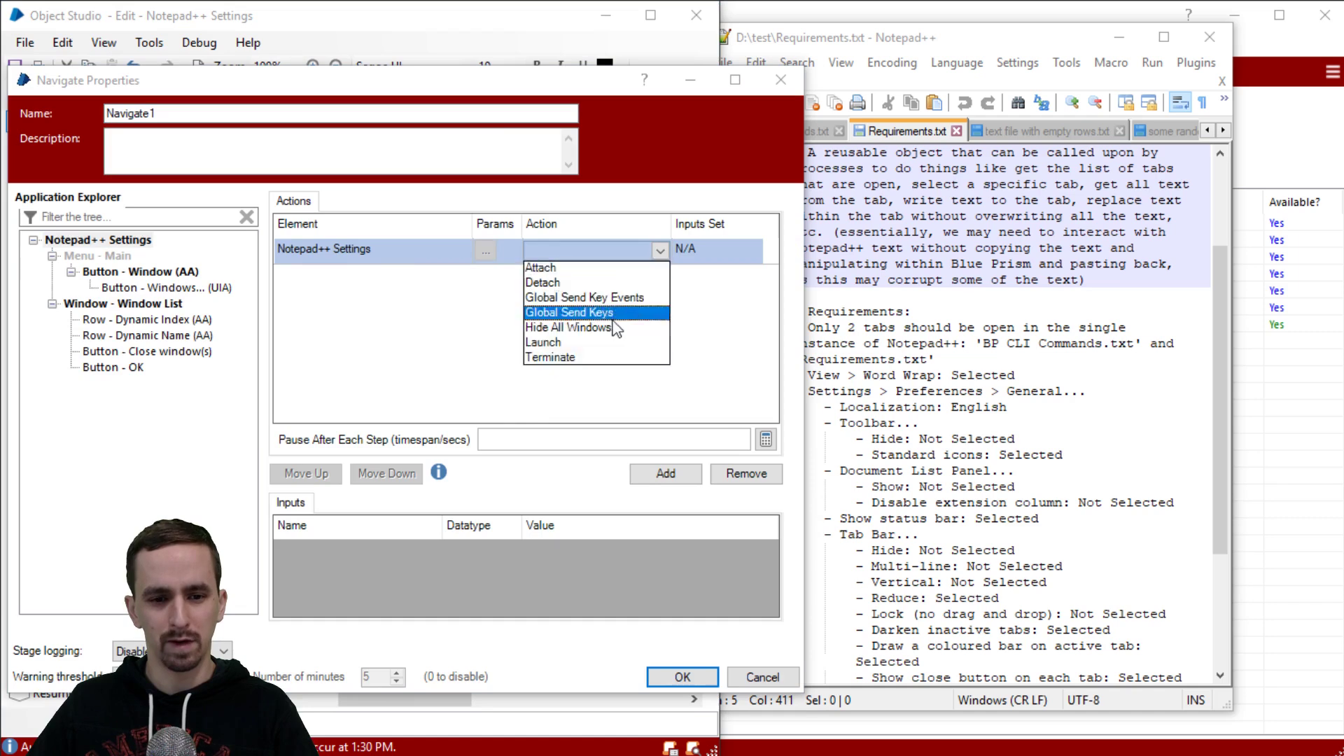
{"action": "left_click", "coordinate": [586, 342]}
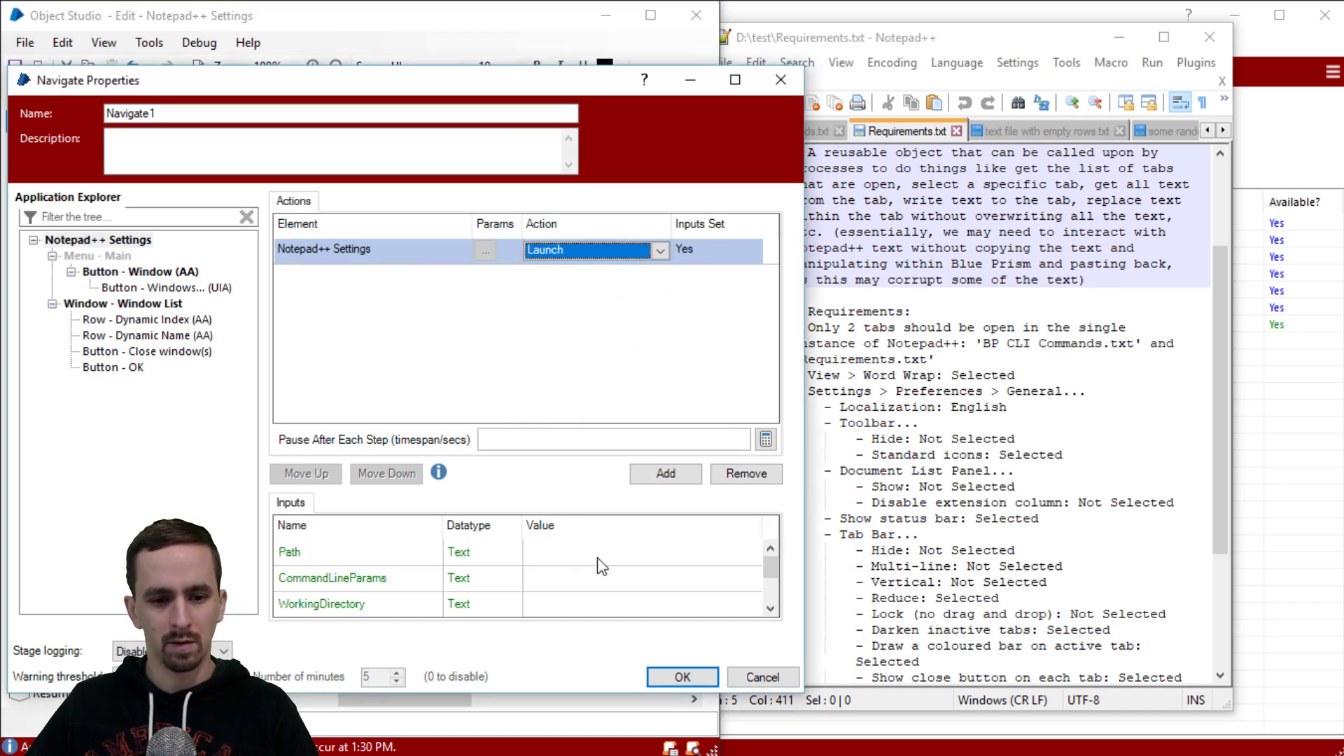
{"action": "left_click", "coordinate": [598, 557]}
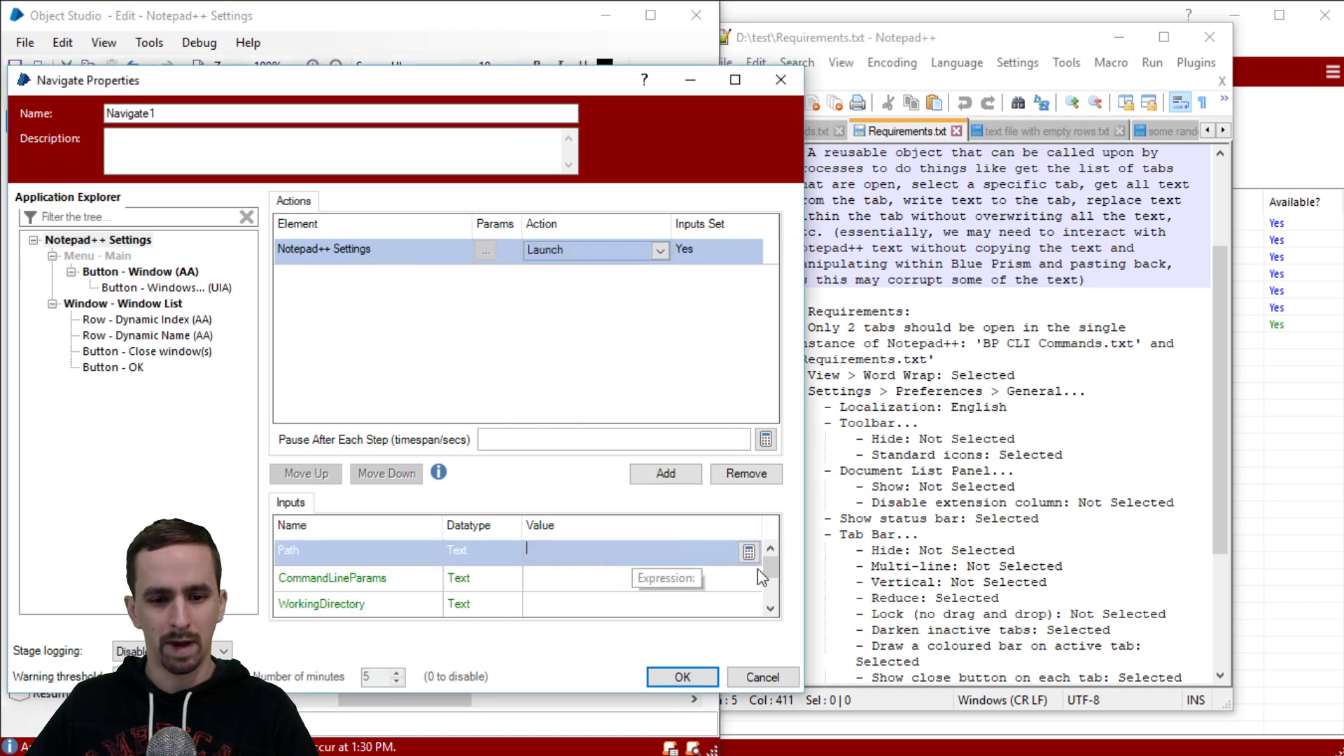
{"action": "left_click", "coordinate": [682, 677]}
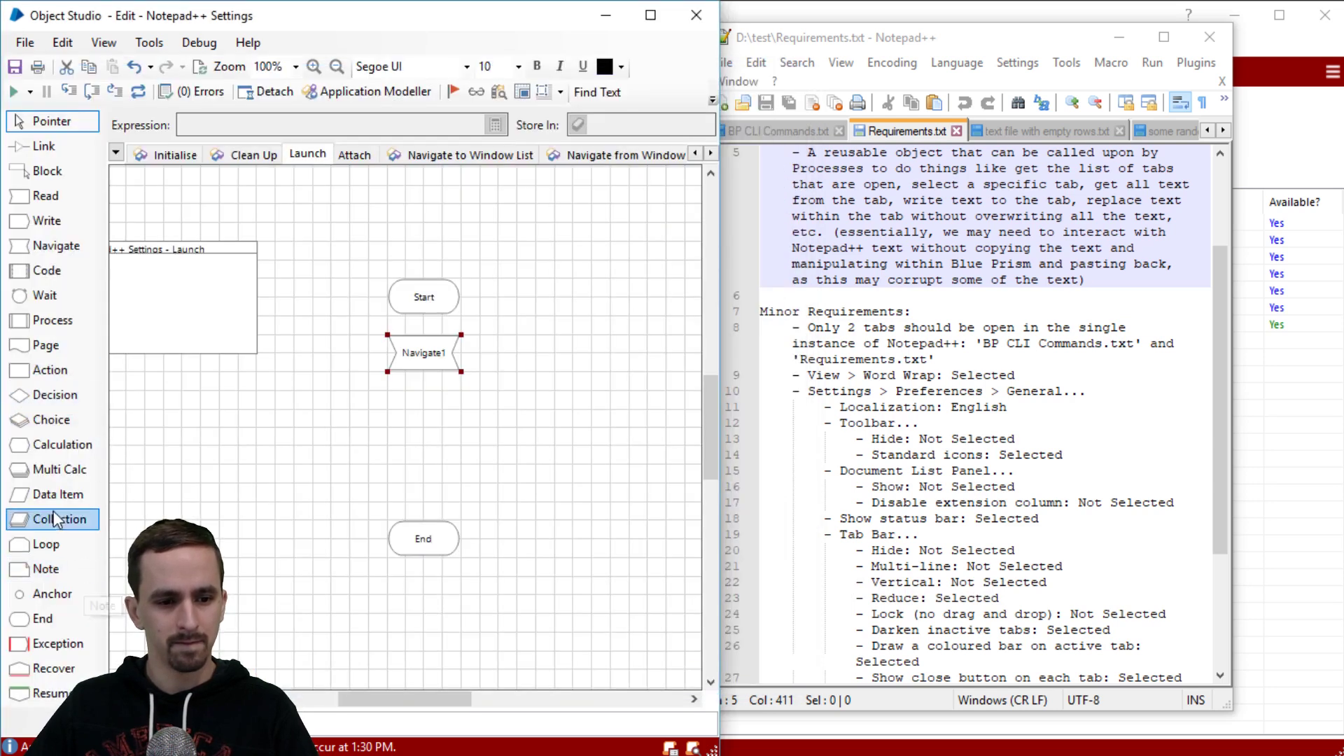
- Add a Text data item named Notepad++ Exe File Path to the Launch page, with initial value C:\Program Files (x86)\Notepad++\Notepad++.exe
{"action": "left_click_drag", "start_coordinate": [56, 494], "coordinate": [218, 396]}
{"action": "double_click", "coordinate": [218, 396]}
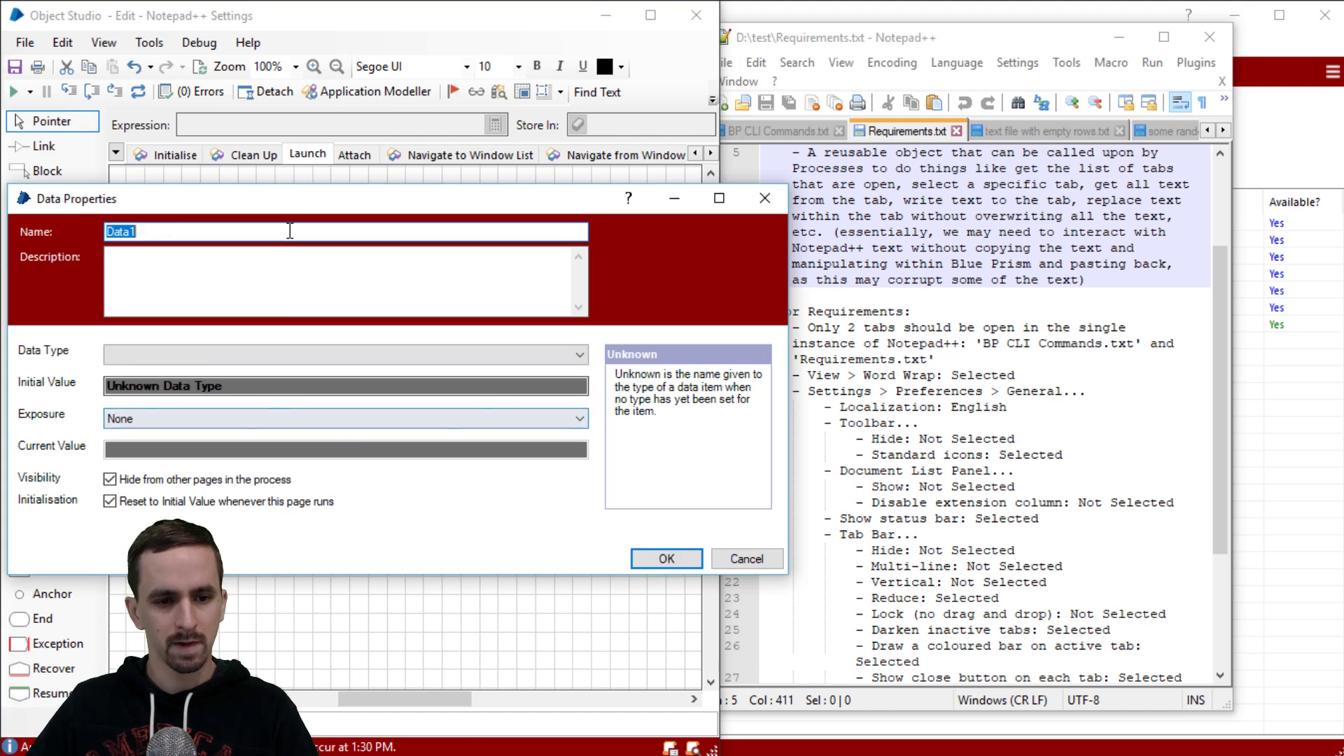
{"action": "type", "text": "Notepad++ Exe File Path"}
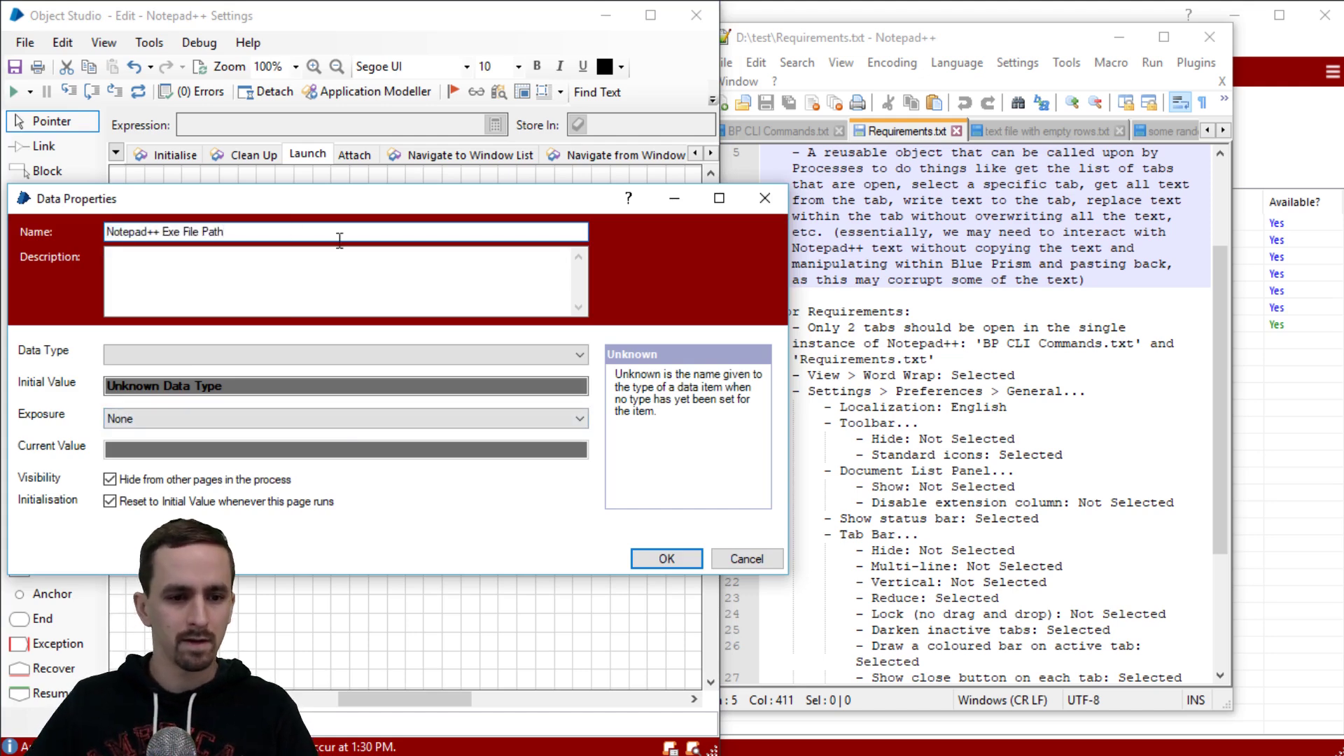
{"action": "left_click", "coordinate": [292, 356]}
{"action": "left_click", "coordinate": [235, 430]}
{"action": "left_click", "coordinate": [235, 384]}
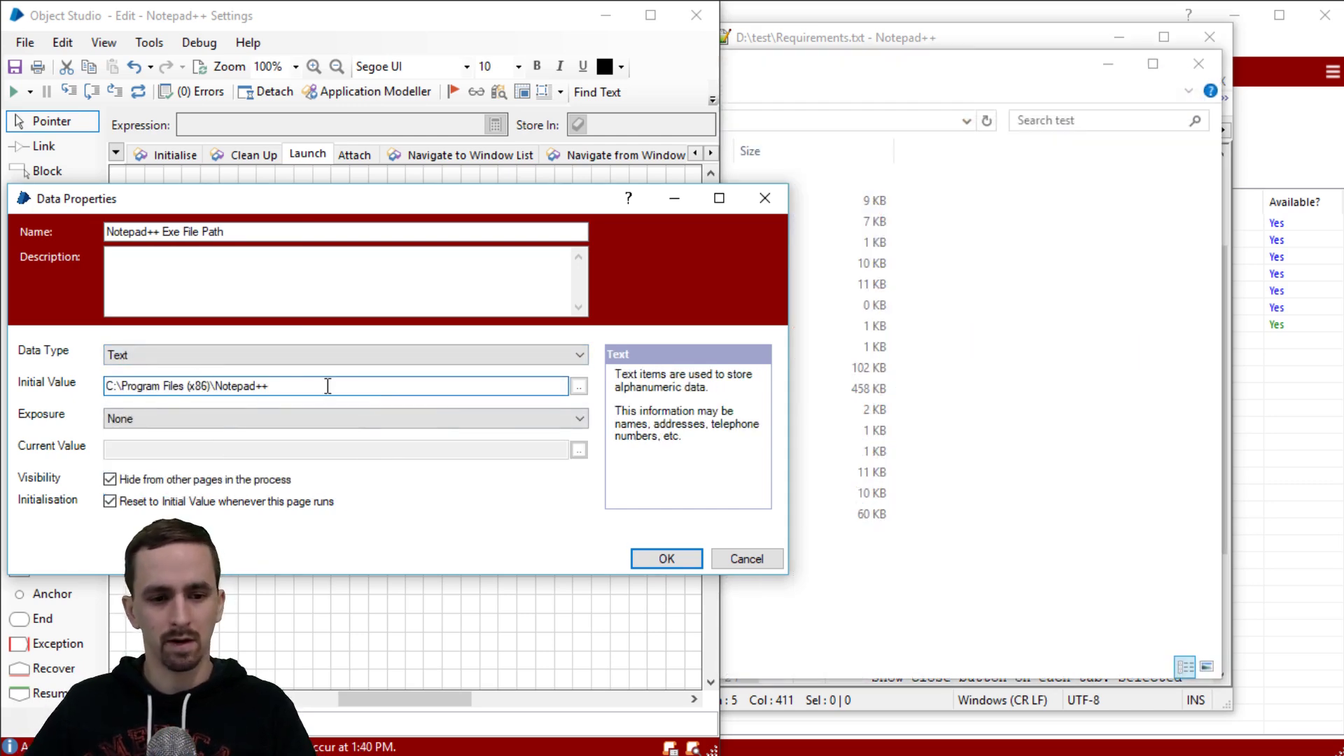
{"action": "type", "text": "\\"}
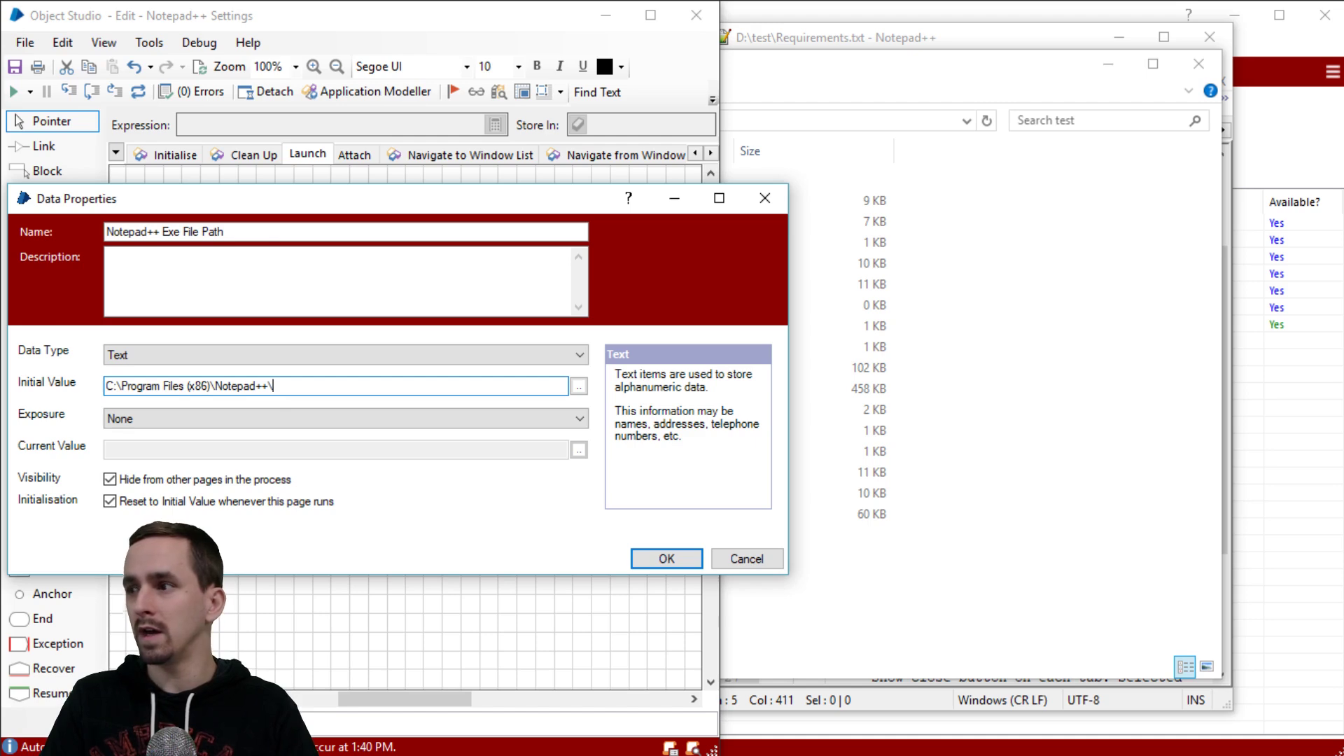
{"action": "type", "text": "Not"}
{"action": "type", "text": "ep"}
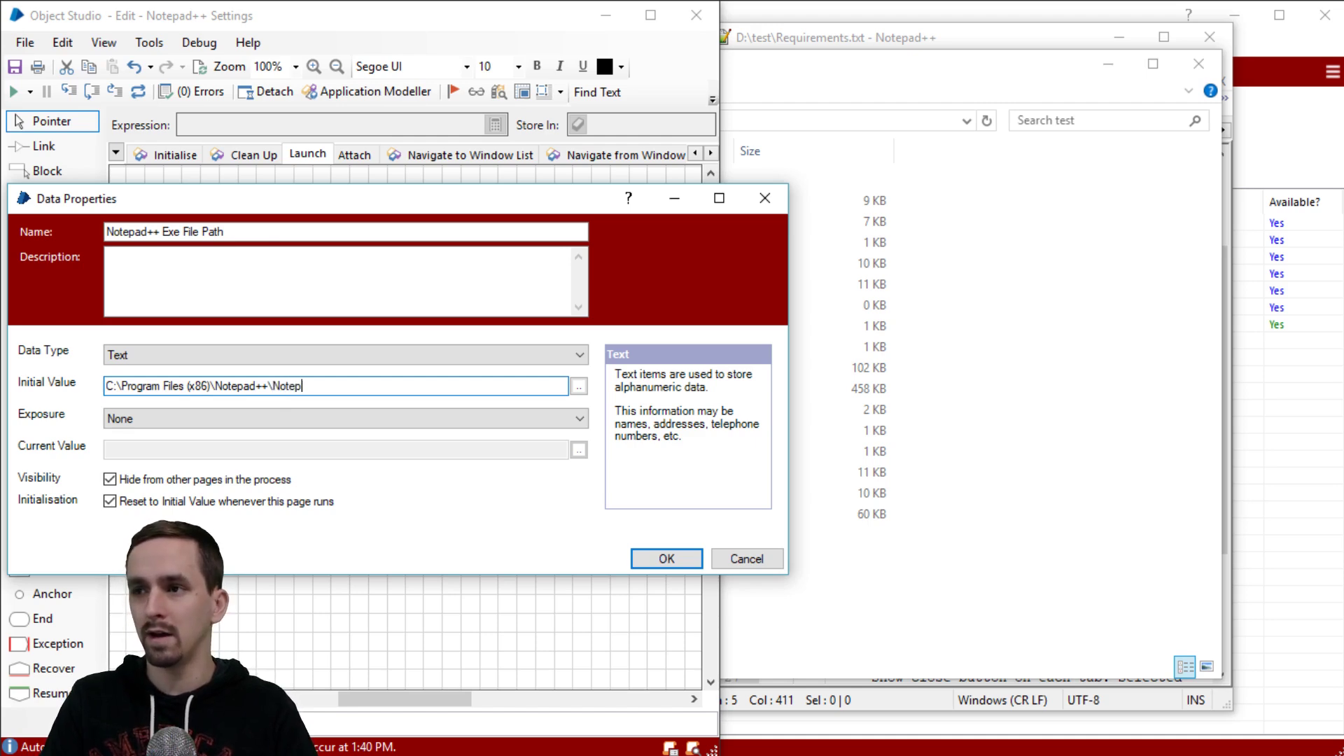
{"action": "type", "text": "ad++.exe"}
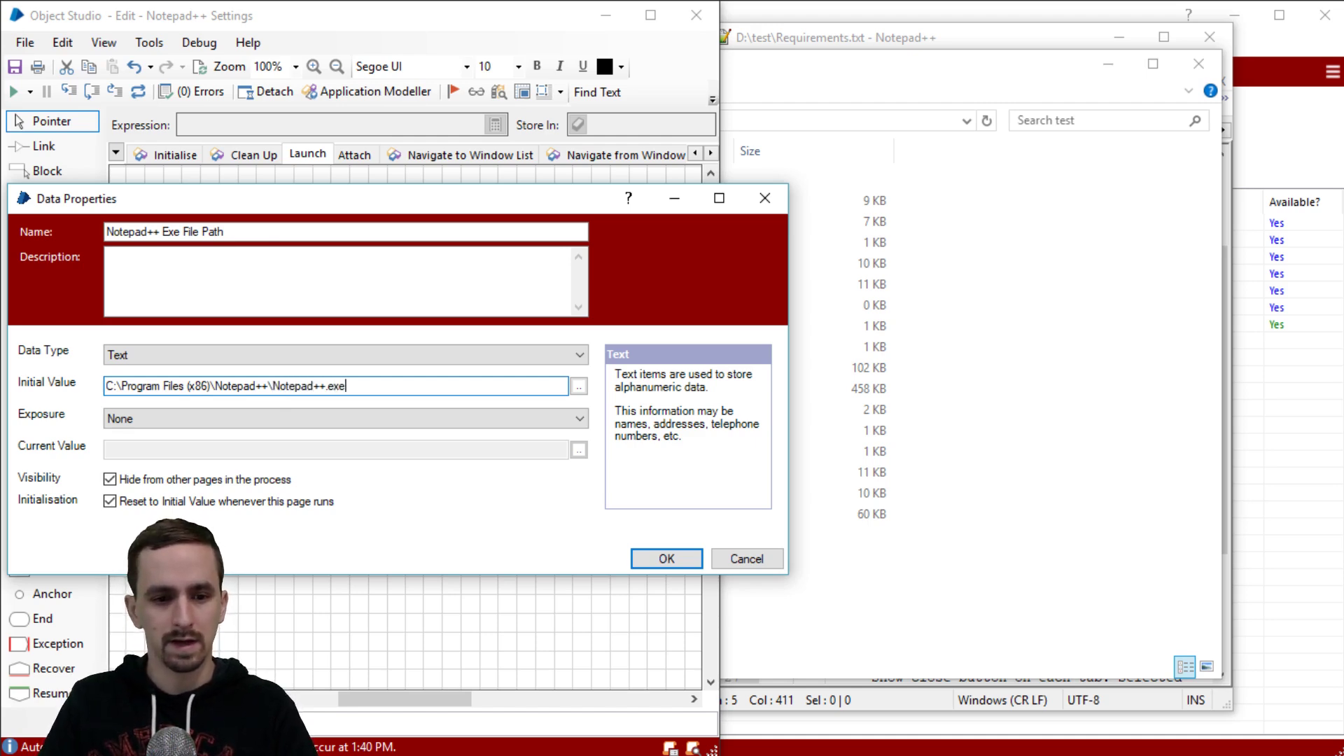
{"action": "left_click", "coordinate": [667, 558]}
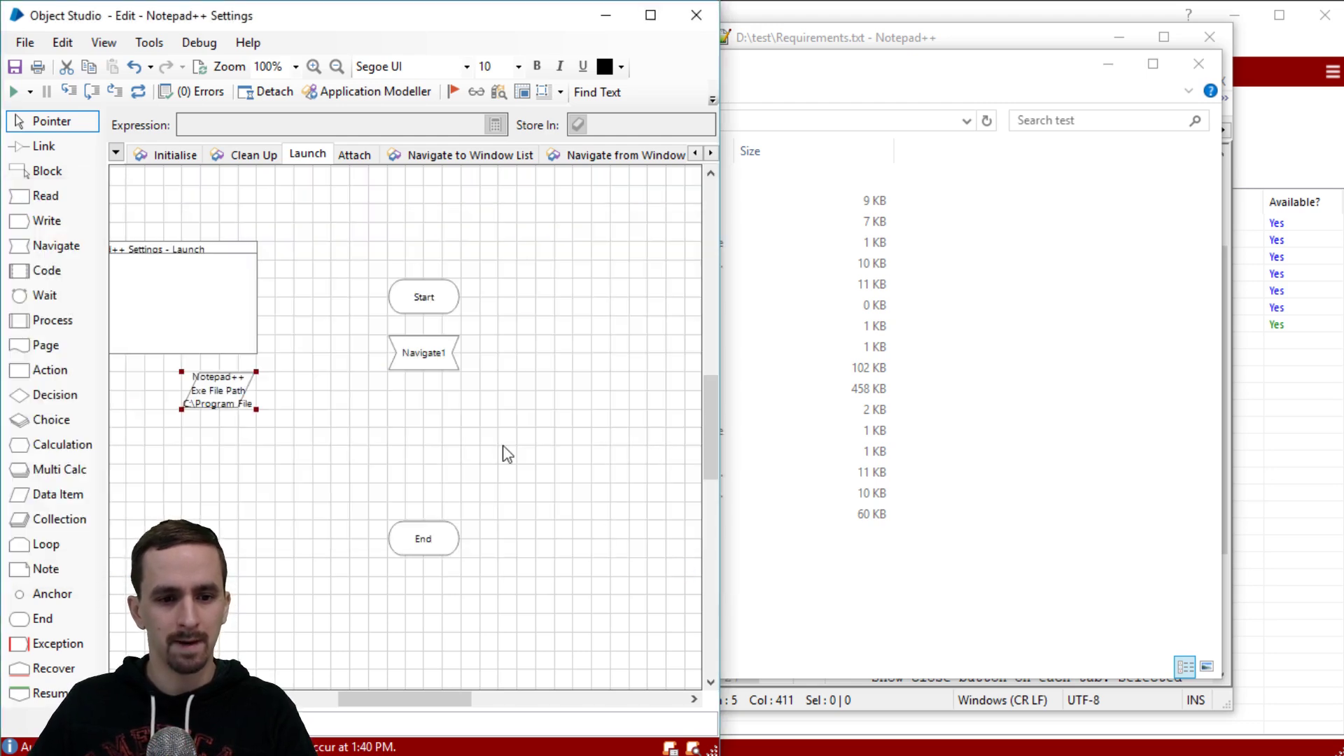
- Set the Navigate stage's Path input to [Notepad++ Exe File Path] and rename the stage Launch
{"action": "double_click", "coordinate": [420, 361]}
{"action": "left_click", "coordinate": [579, 548]}
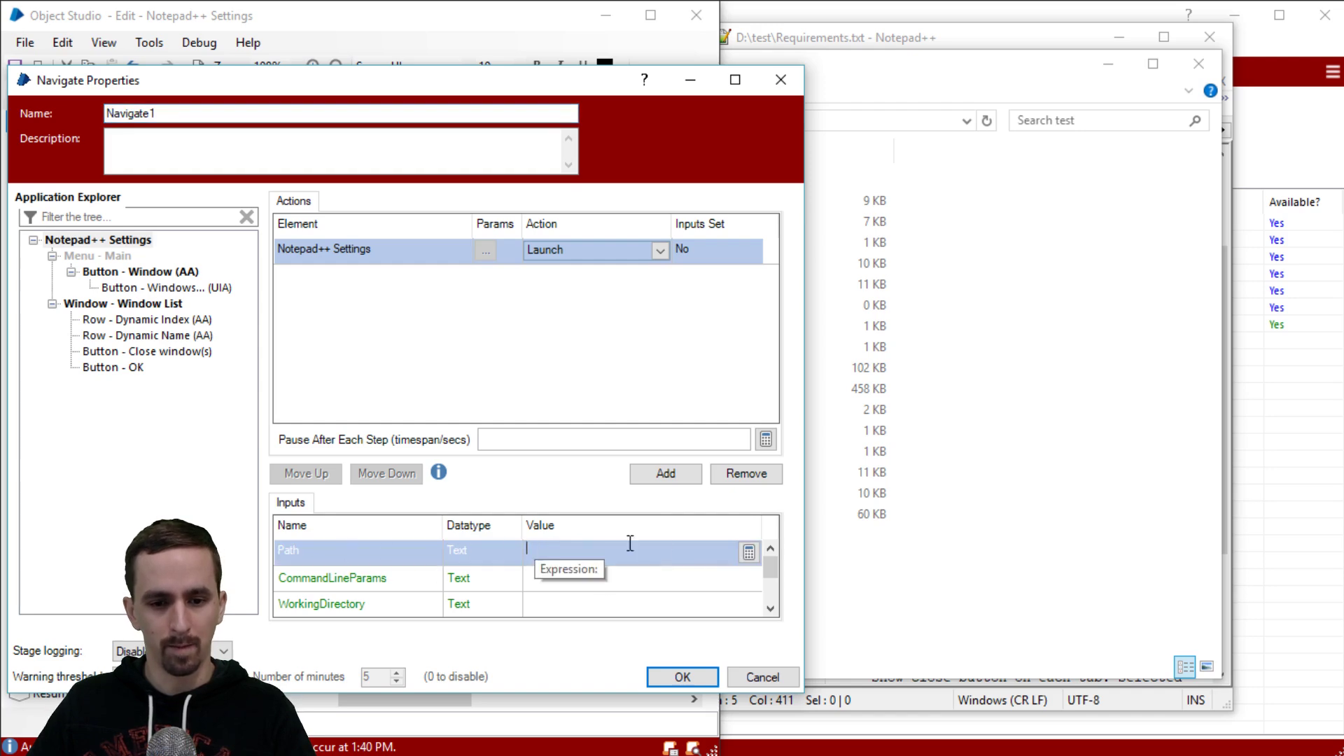
{"action": "left_click", "coordinate": [748, 553]}
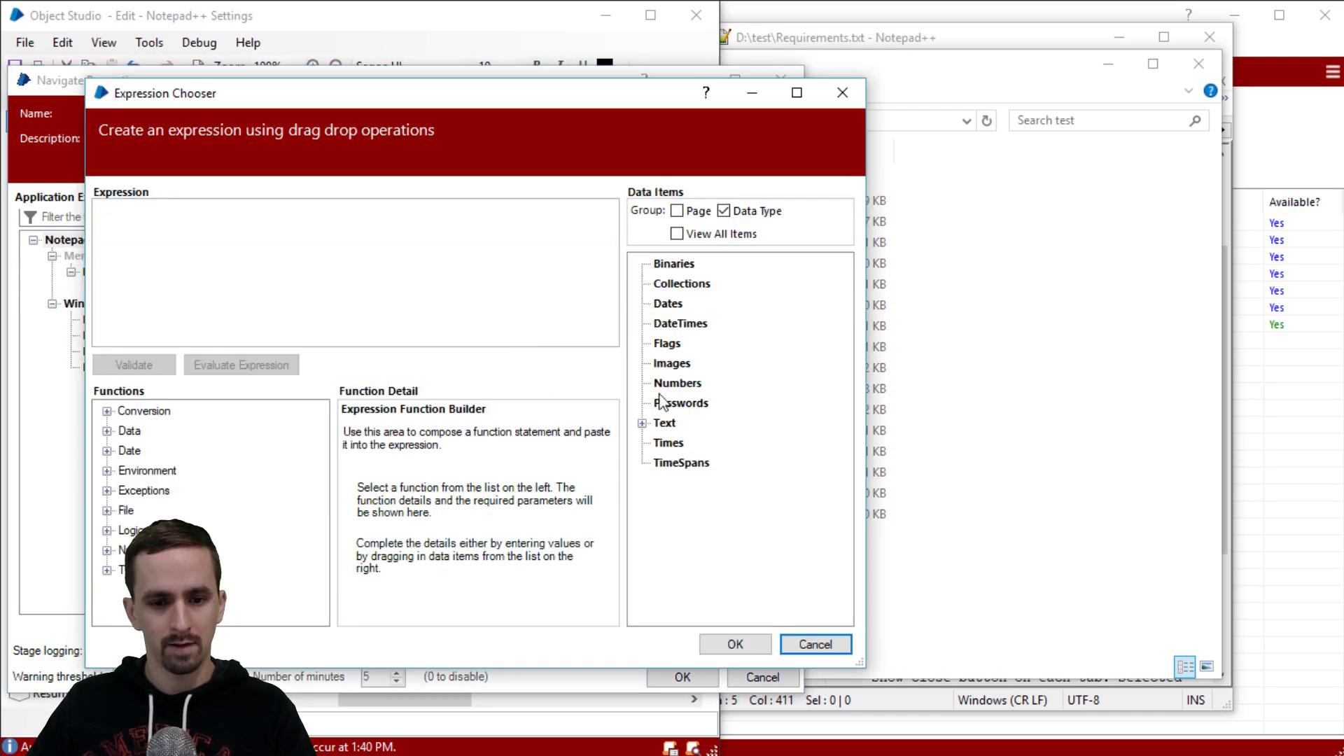
{"action": "left_click", "coordinate": [642, 423]}
{"action": "left_click_drag", "start_coordinate": [735, 443], "coordinate": [418, 313]}
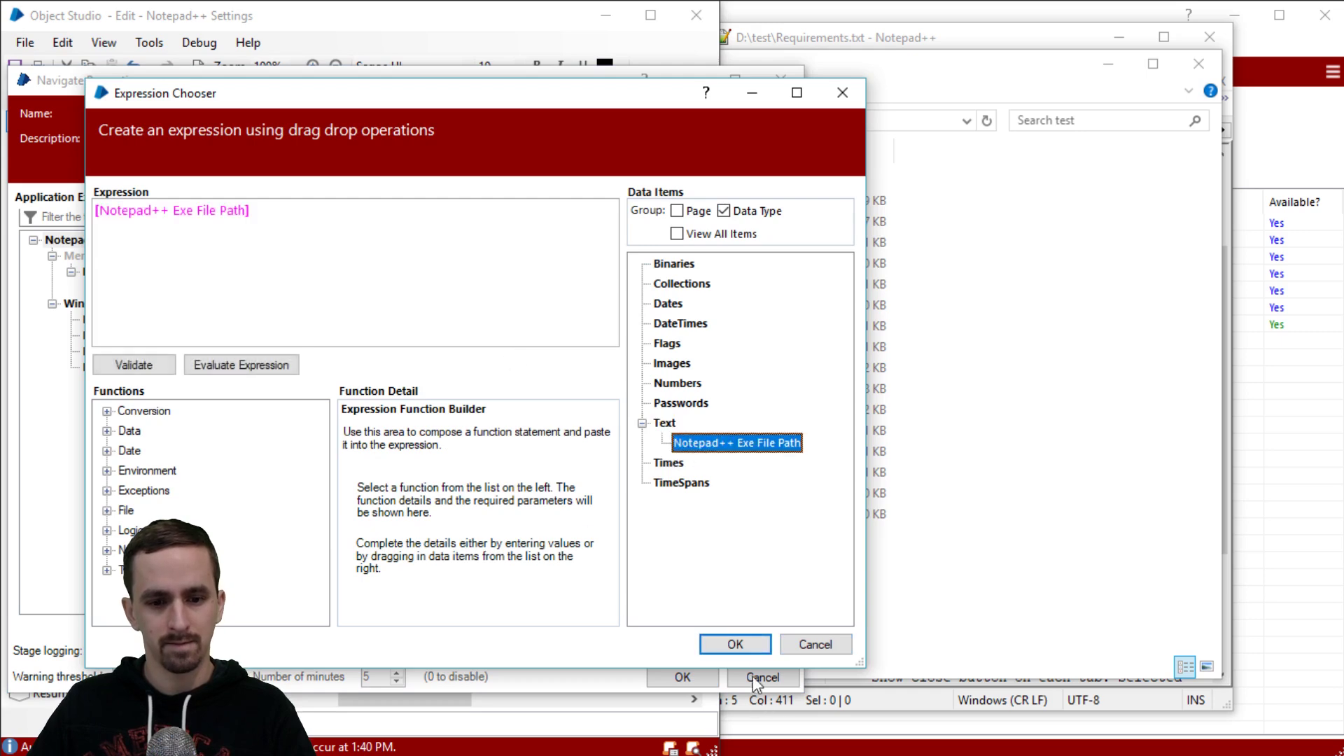
{"action": "left_click", "coordinate": [754, 641]}
{"action": "left_click_drag", "start_coordinate": [140, 113], "coordinate": [11, 107]}
{"action": "type", "text": "Launch"}
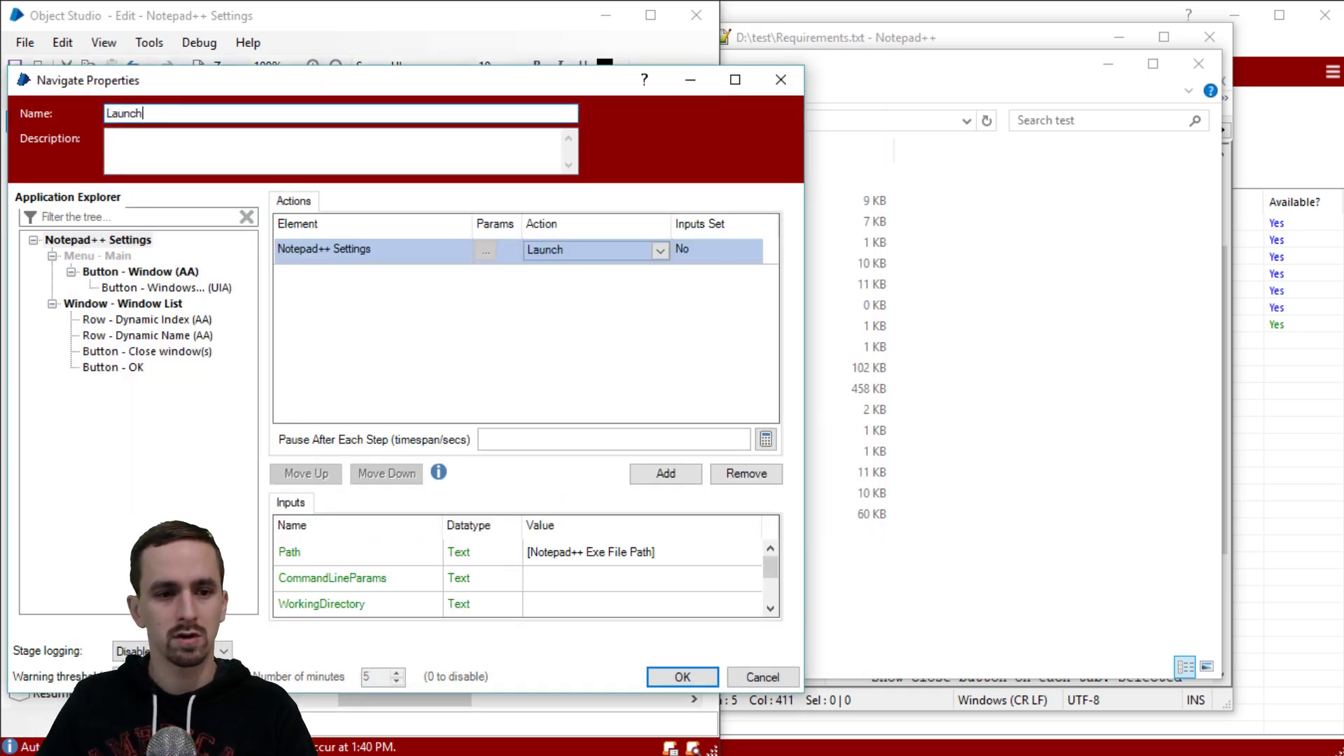
{"action": "left_click", "coordinate": [683, 674]}
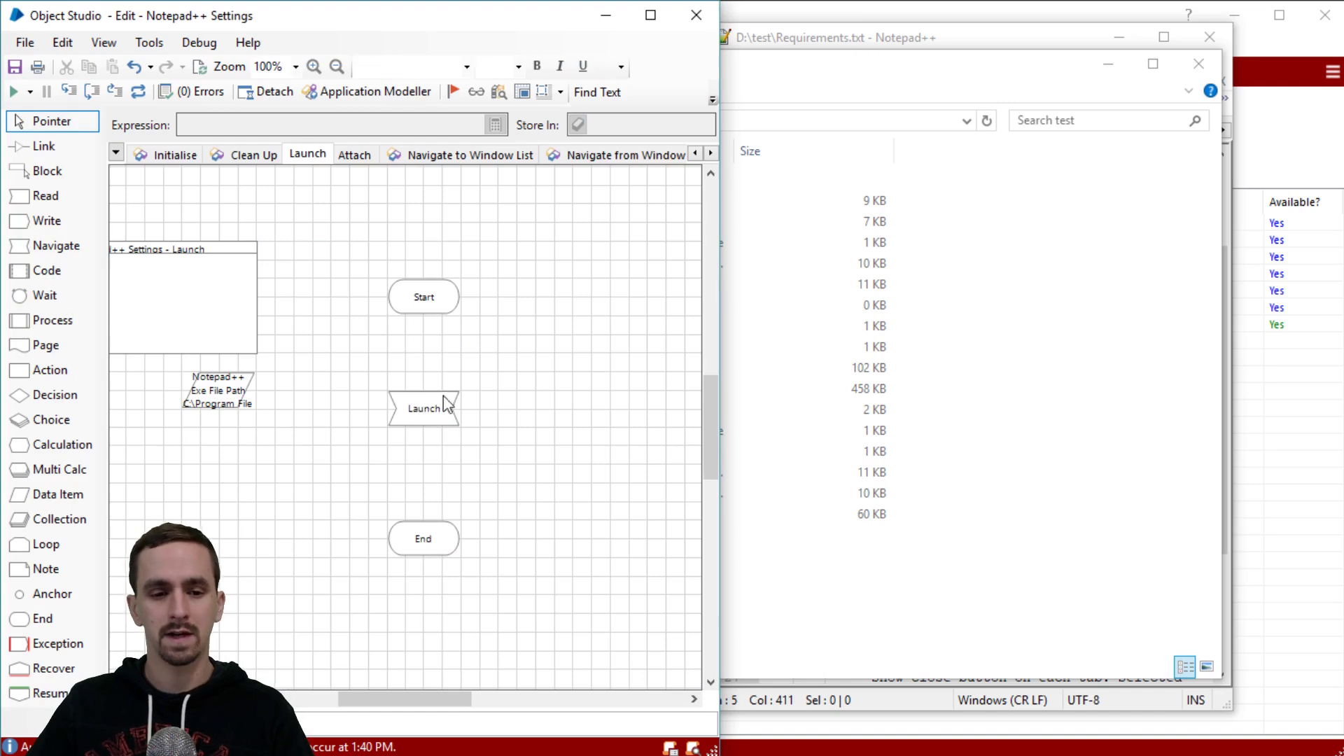
- Link Start to the Launch stage and place the Launch stage directly below Start
{"action": "left_click_drag", "start_coordinate": [359, 318], "coordinate": [535, 378]}
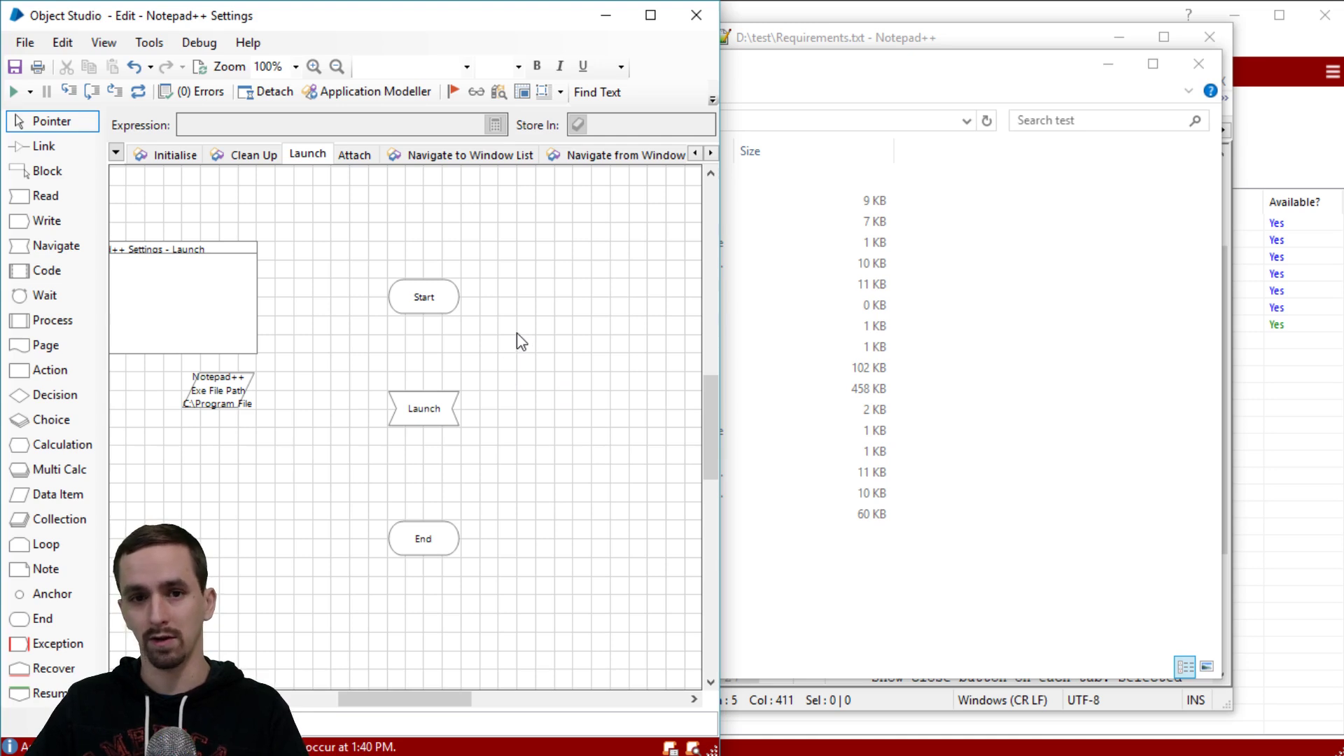
{"action": "key", "text": "l"}
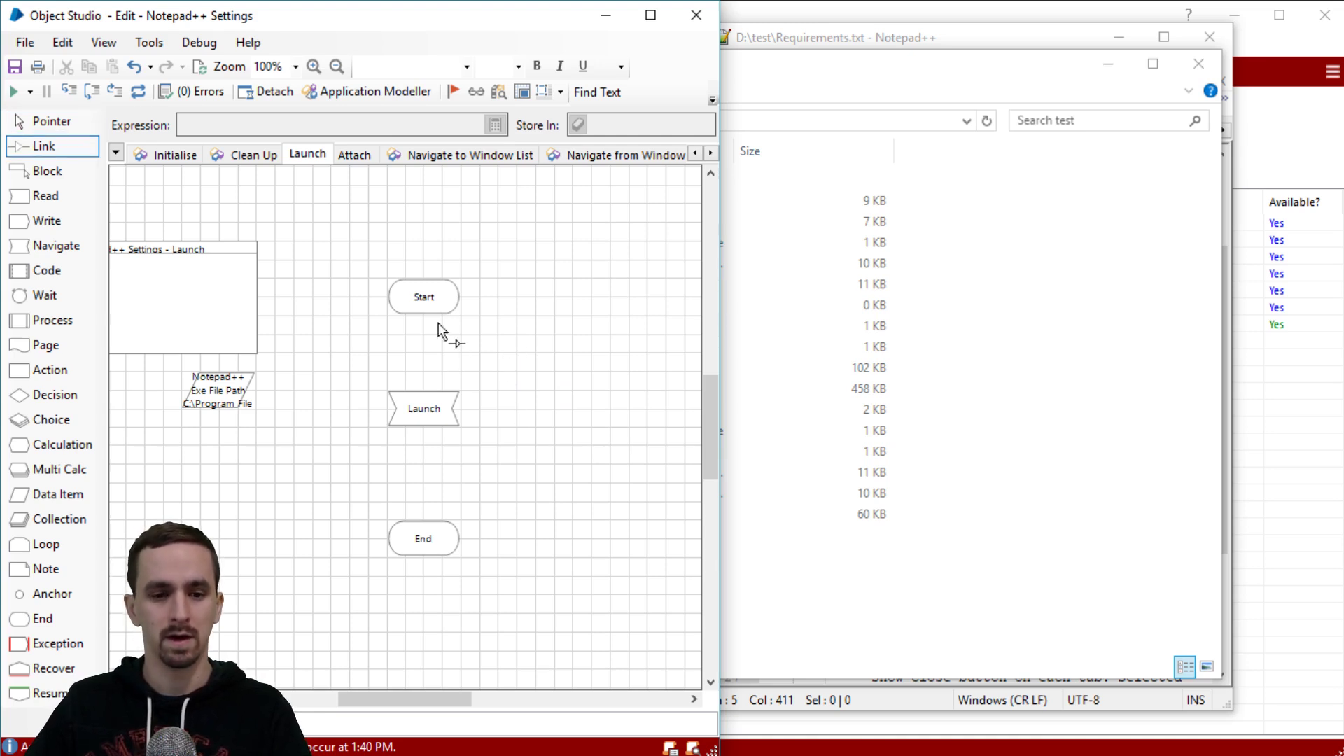
{"action": "left_click_drag", "start_coordinate": [425, 408], "coordinate": [424, 352]}
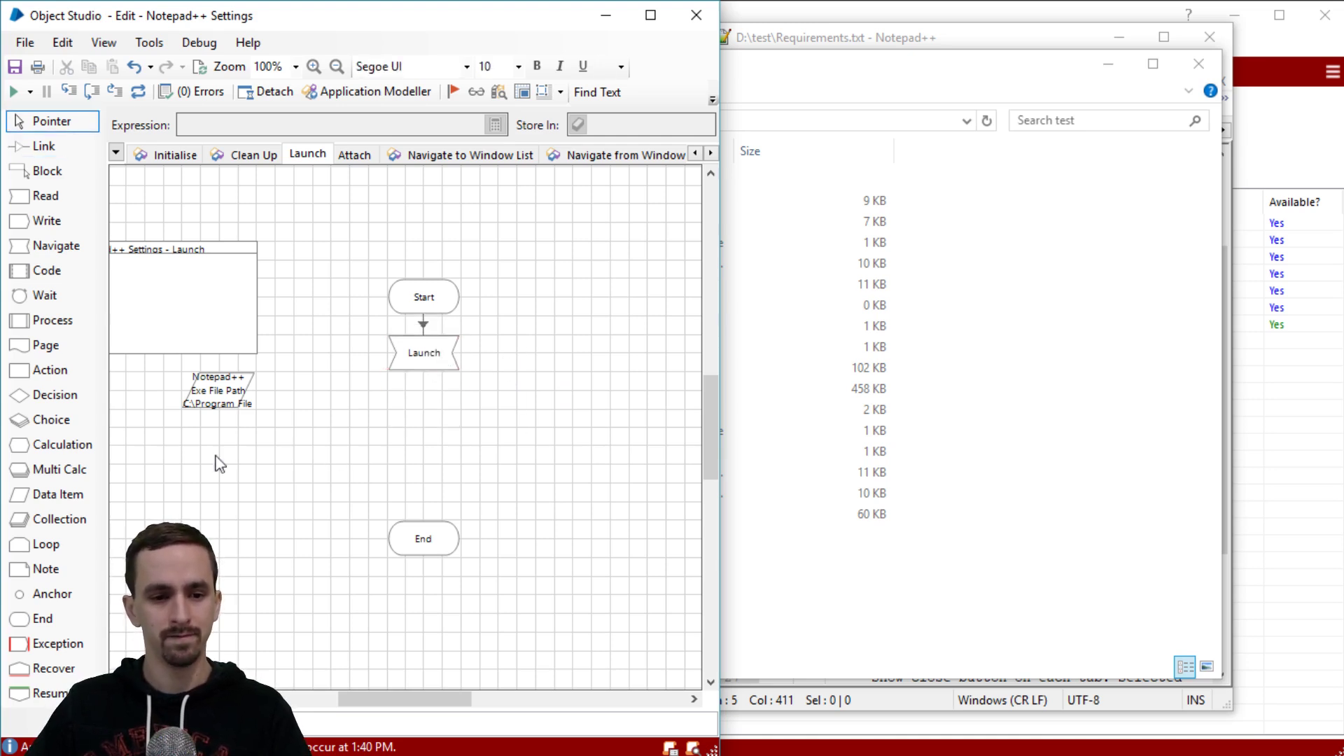
- Copy the Main Menu Window Button Exists wait, time-out and exception from Navigate to Window List to the Launch page, linking them between Launch and End
{"action": "left_click", "coordinate": [489, 156]}
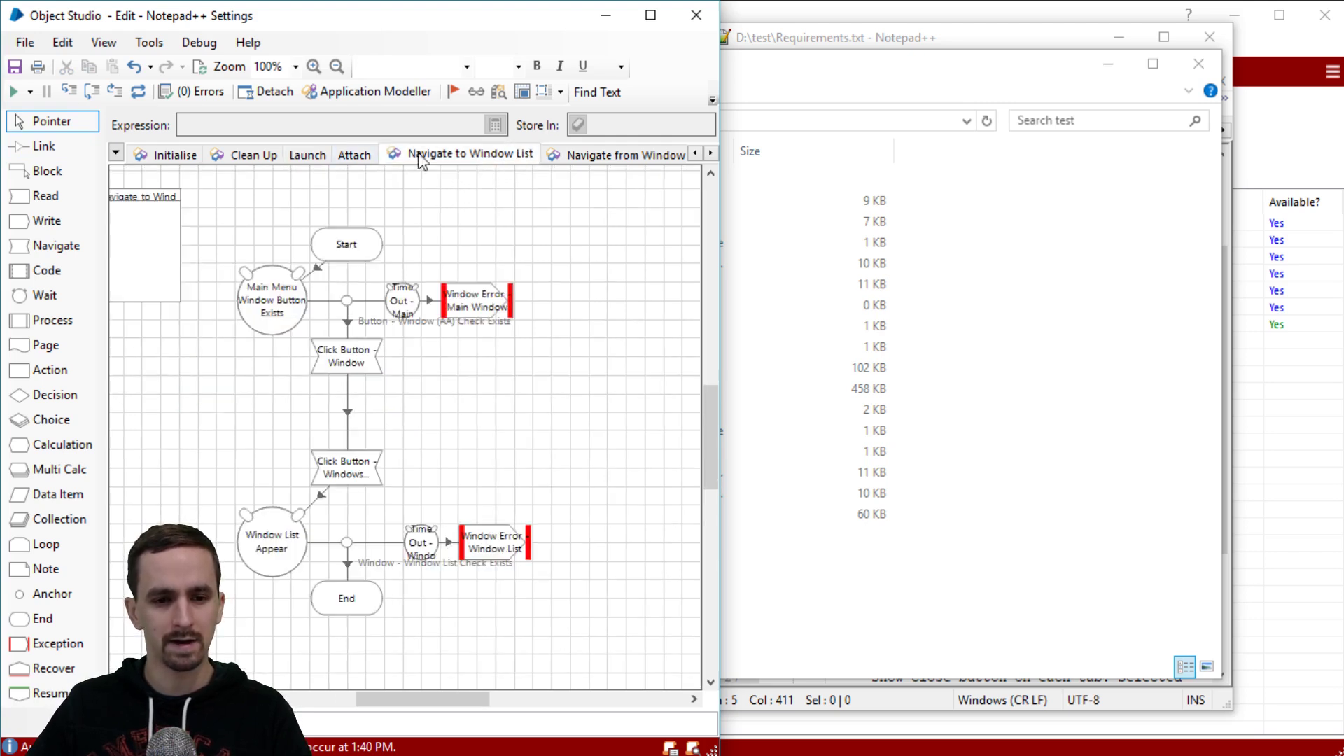
{"action": "left_click_drag", "start_coordinate": [559, 283], "coordinate": [291, 315]}
{"action": "key", "text": "ctrl+c"}
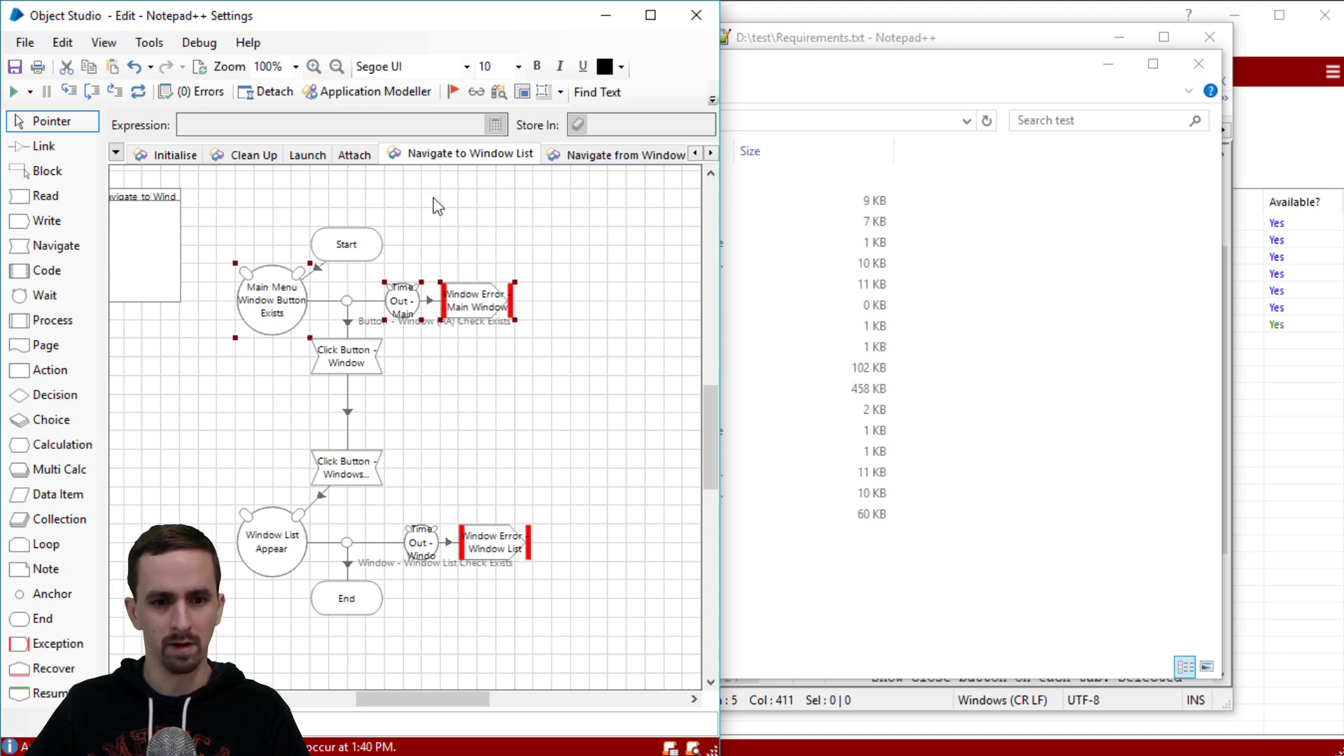
{"action": "left_click", "coordinate": [315, 155]}
{"action": "key", "text": "ctrl+v"}
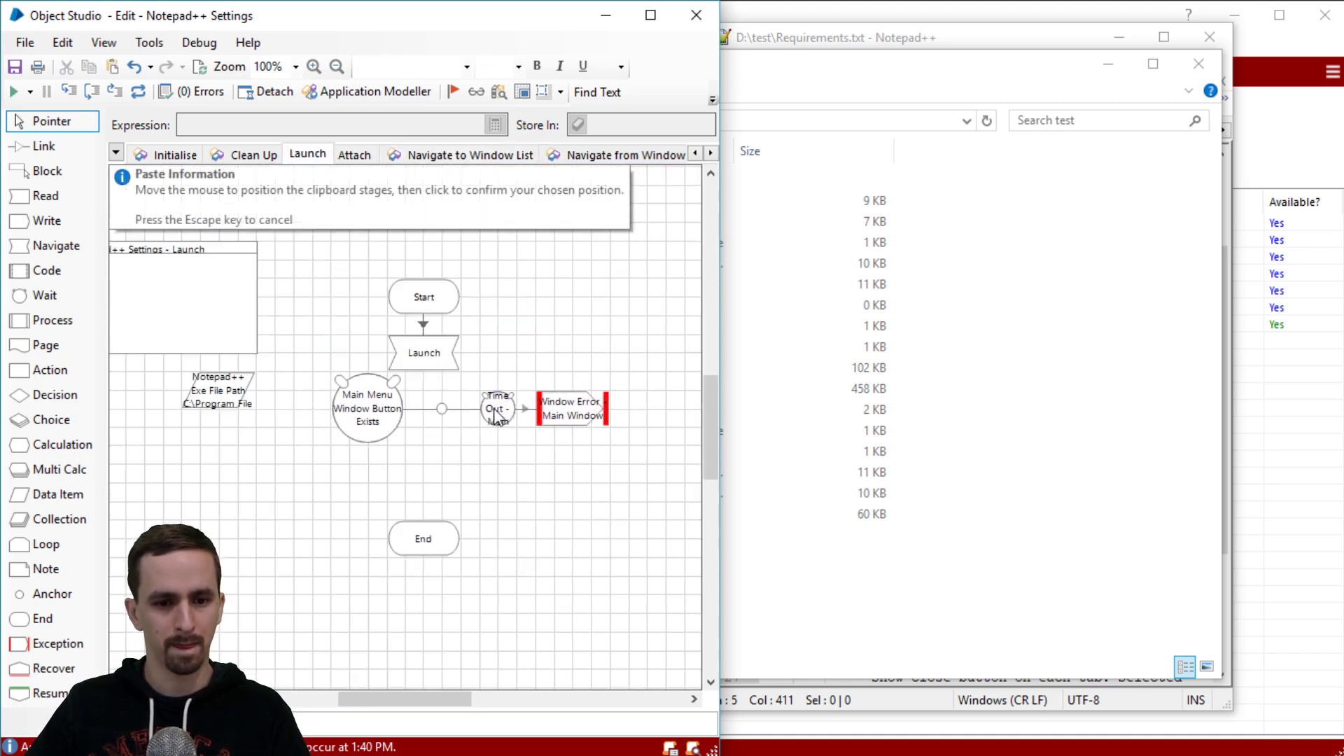
{"action": "left_click", "coordinate": [481, 423]}
{"action": "key", "text": "l"}
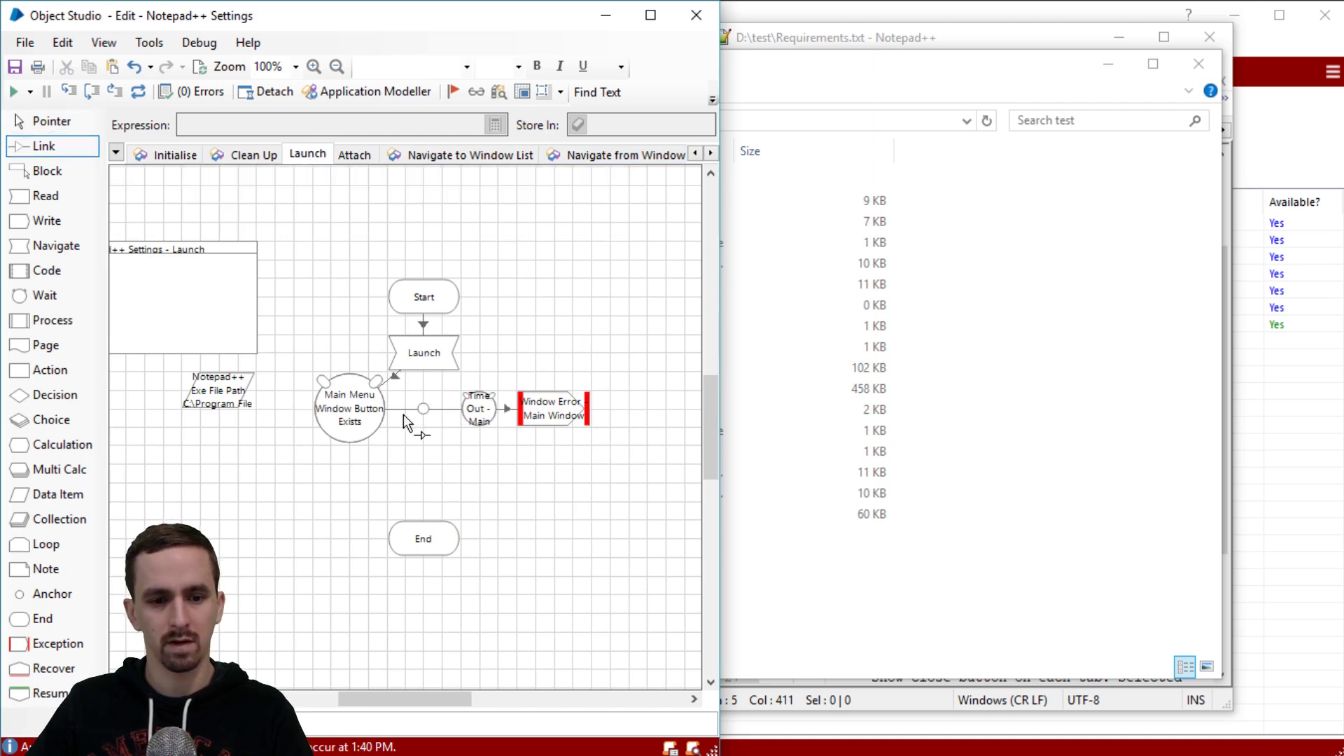
{"action": "left_click_drag", "start_coordinate": [423, 413], "coordinate": [422, 539]}
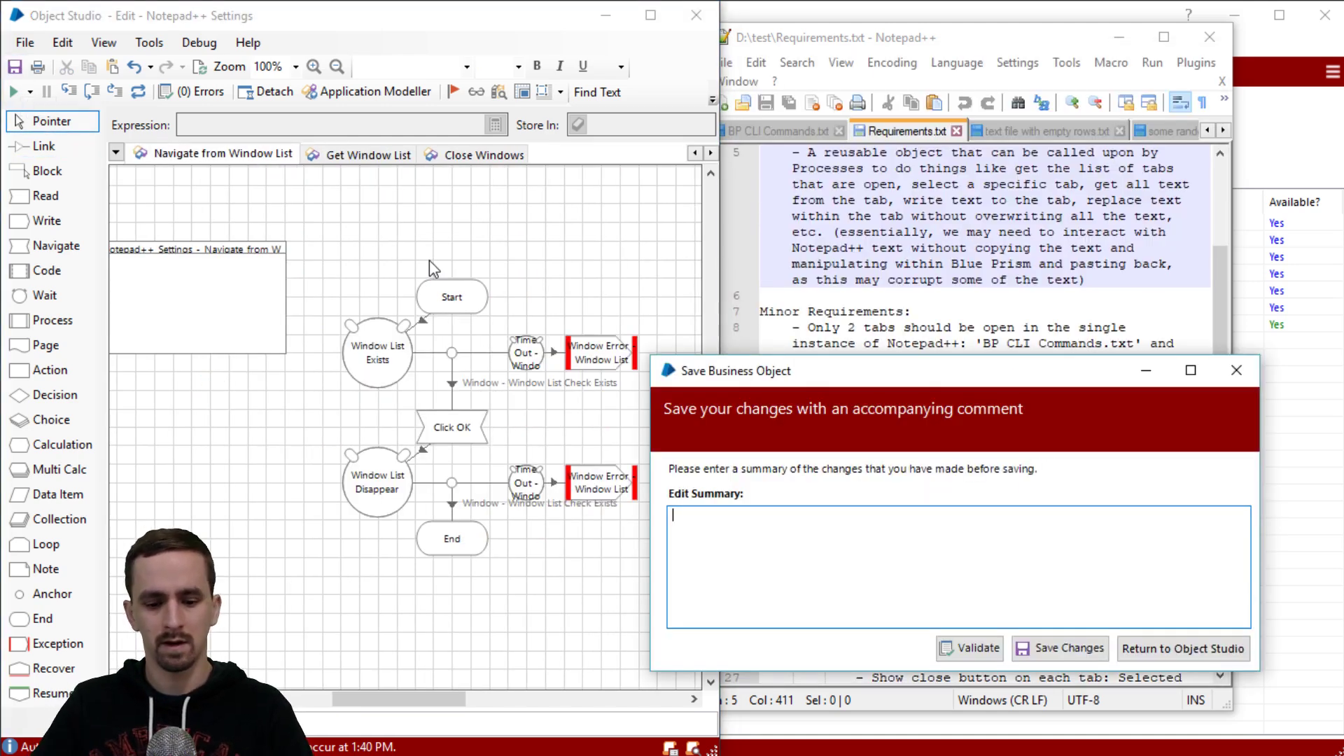
- Save the object with the edit summary "published multiple actions and added Launch" and close Object Studio
{"action": "type", "text": "ished multiple actions and added Launch"}
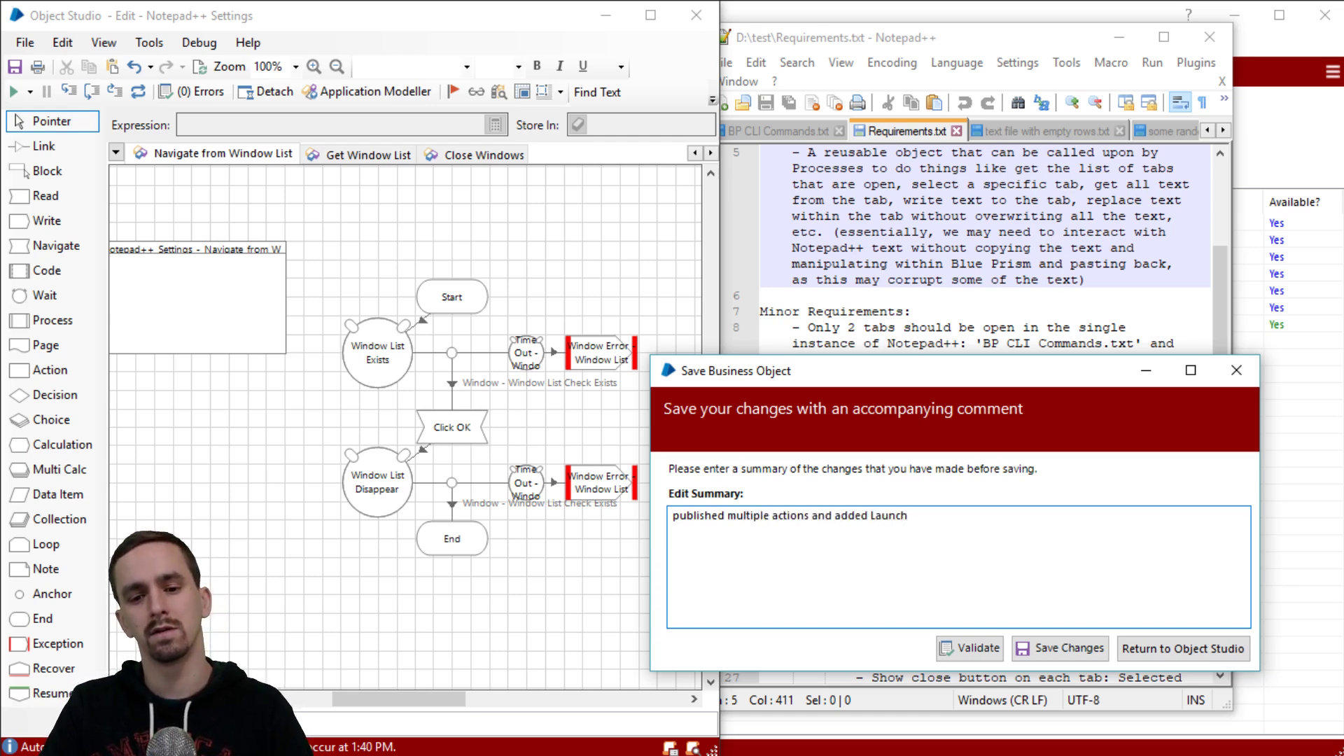
{"action": "left_click", "coordinate": [1060, 648]}
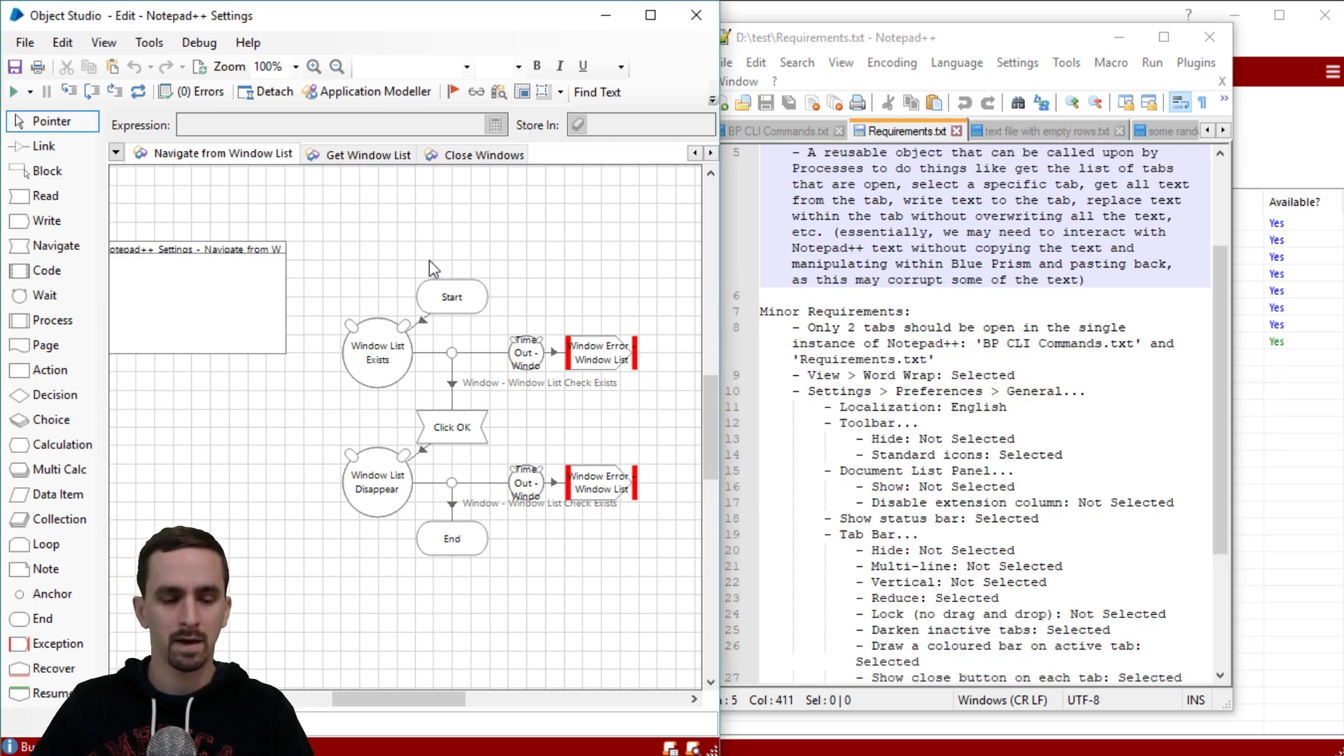
{"action": "left_click", "coordinate": [696, 14]}
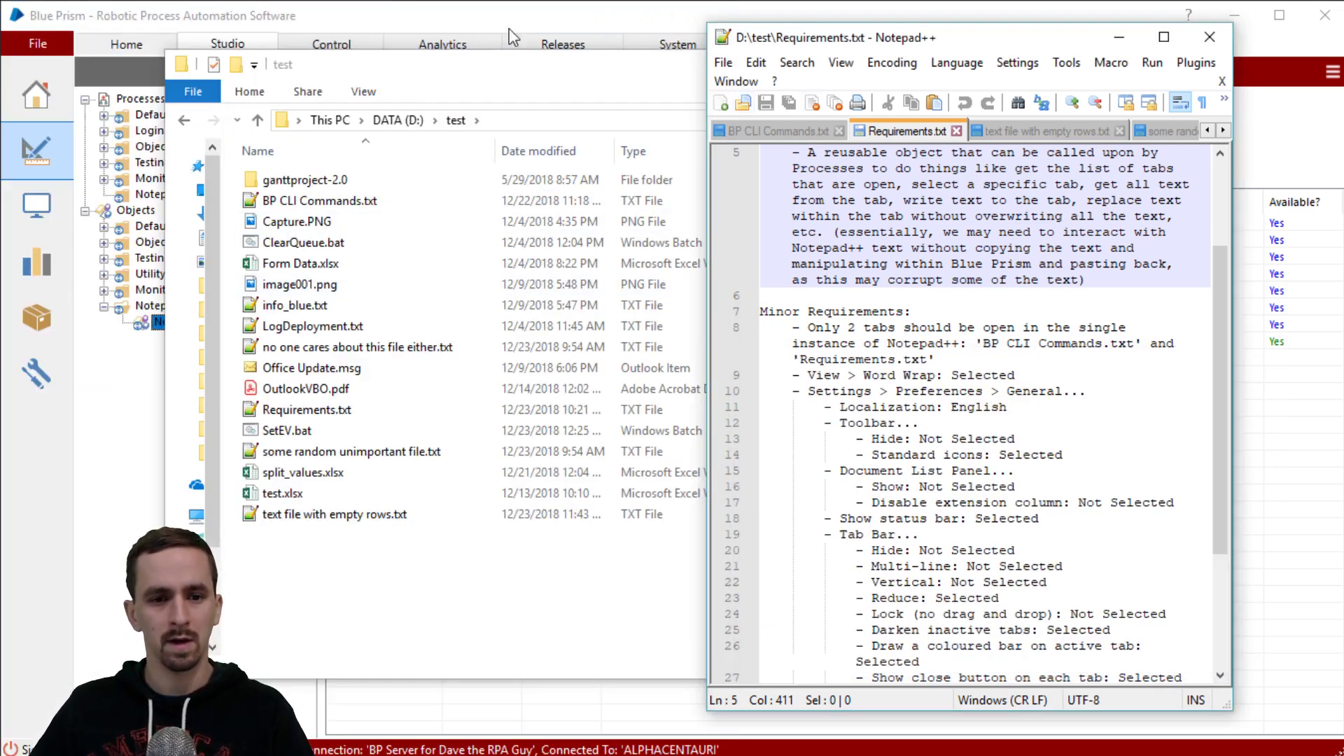
- Create a process named Notepad++ Configuration in the Notepad++ Configuration group, described as "Set various configuration settings in Notepad++"
{"action": "left_click", "coordinate": [490, 23]}
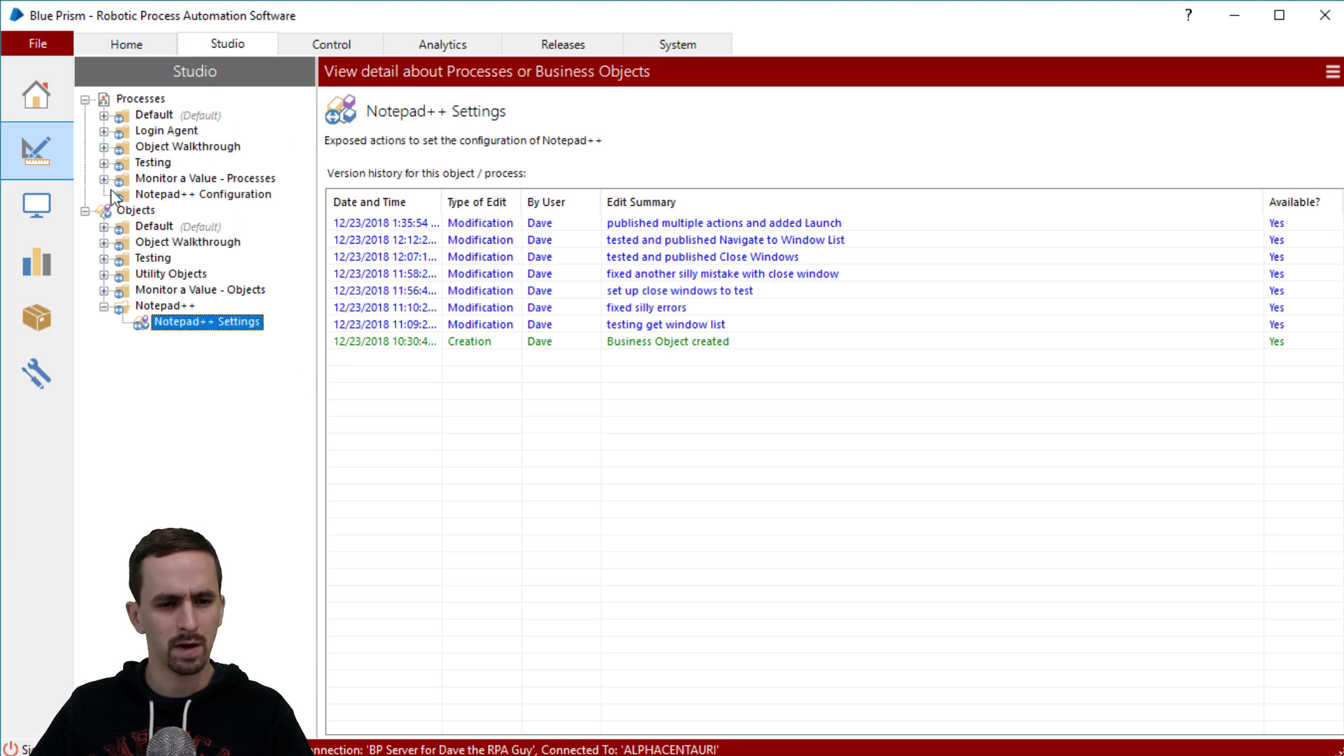
{"action": "left_click", "coordinate": [177, 195]}
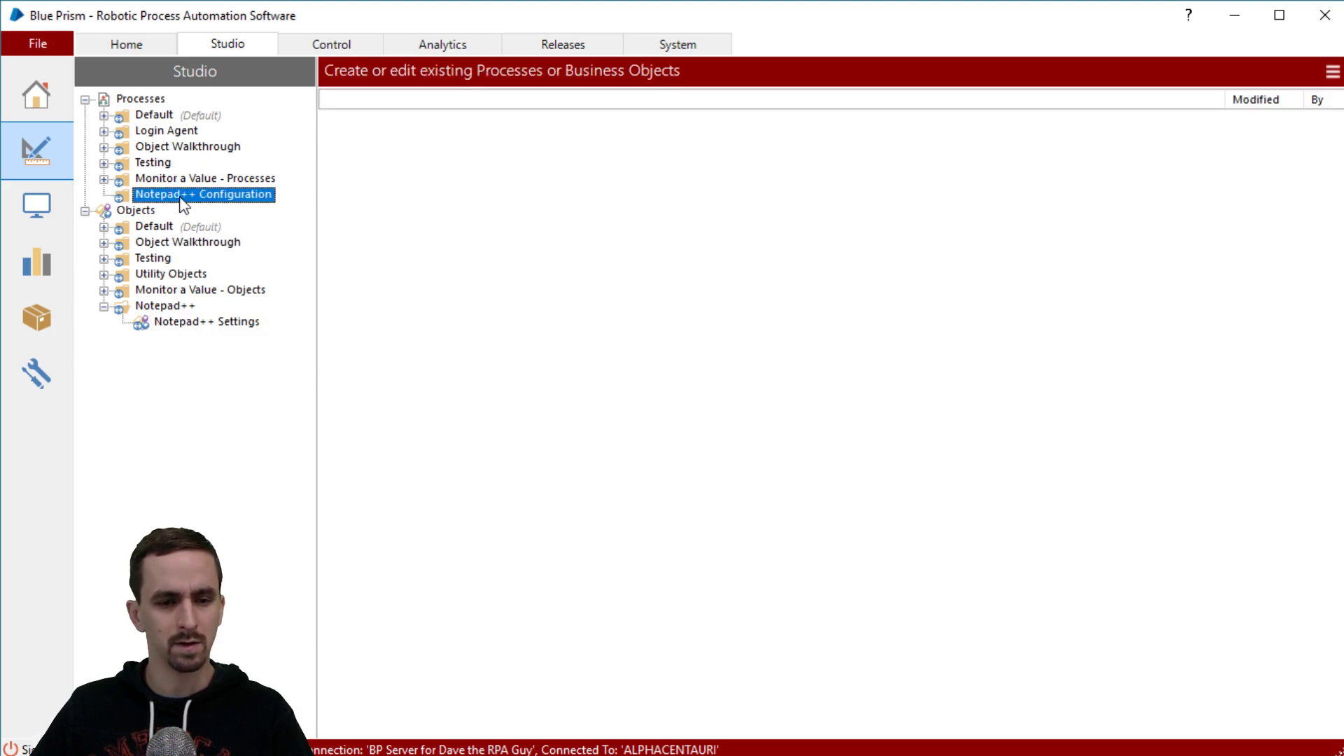
{"action": "right_click", "coordinate": [217, 203]}
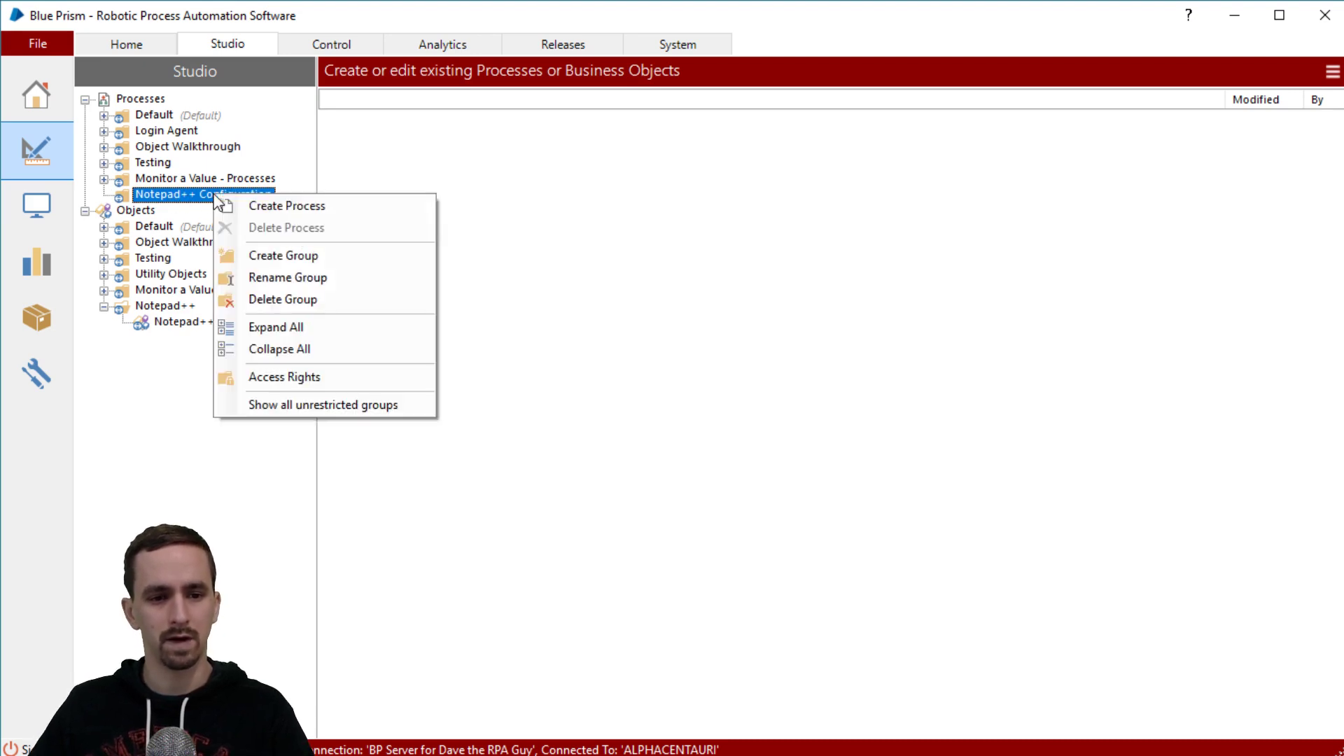
{"action": "left_click", "coordinate": [287, 204]}
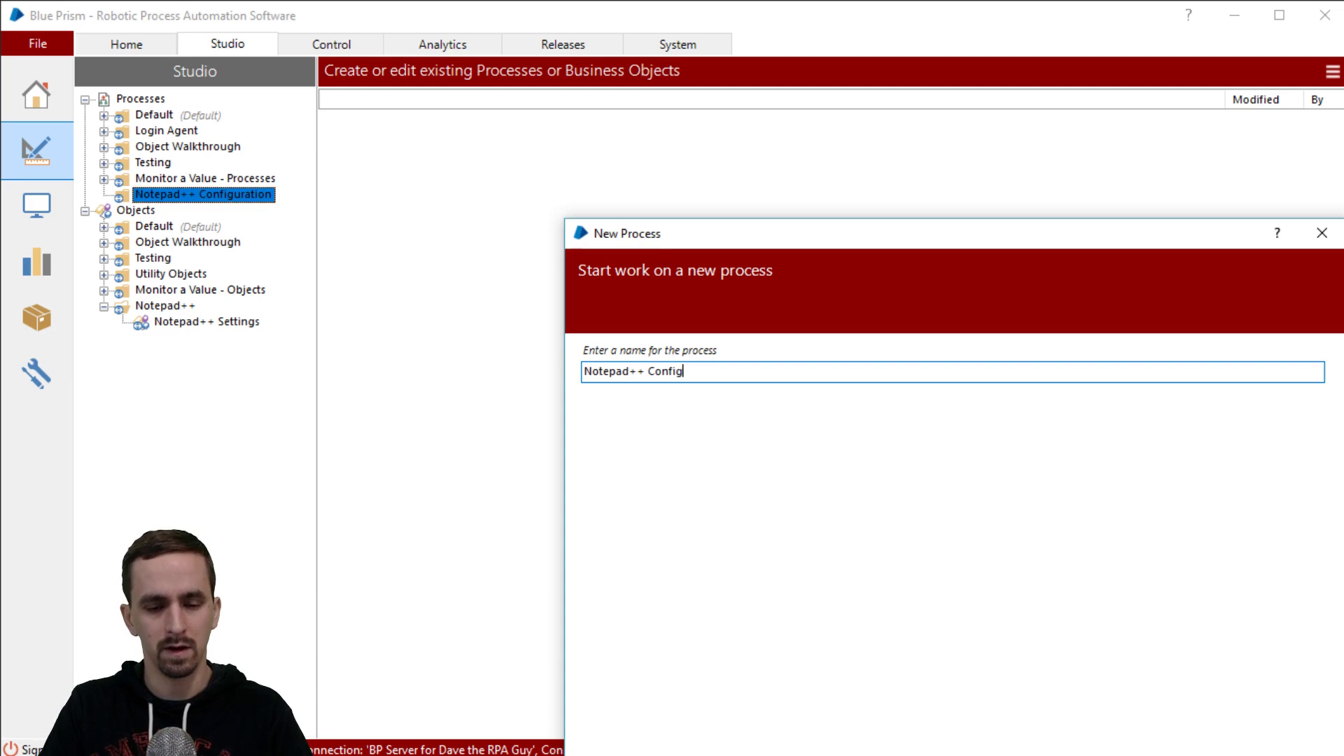
{"action": "key", "text": "Return"}
{"action": "type", "text": "Se"}
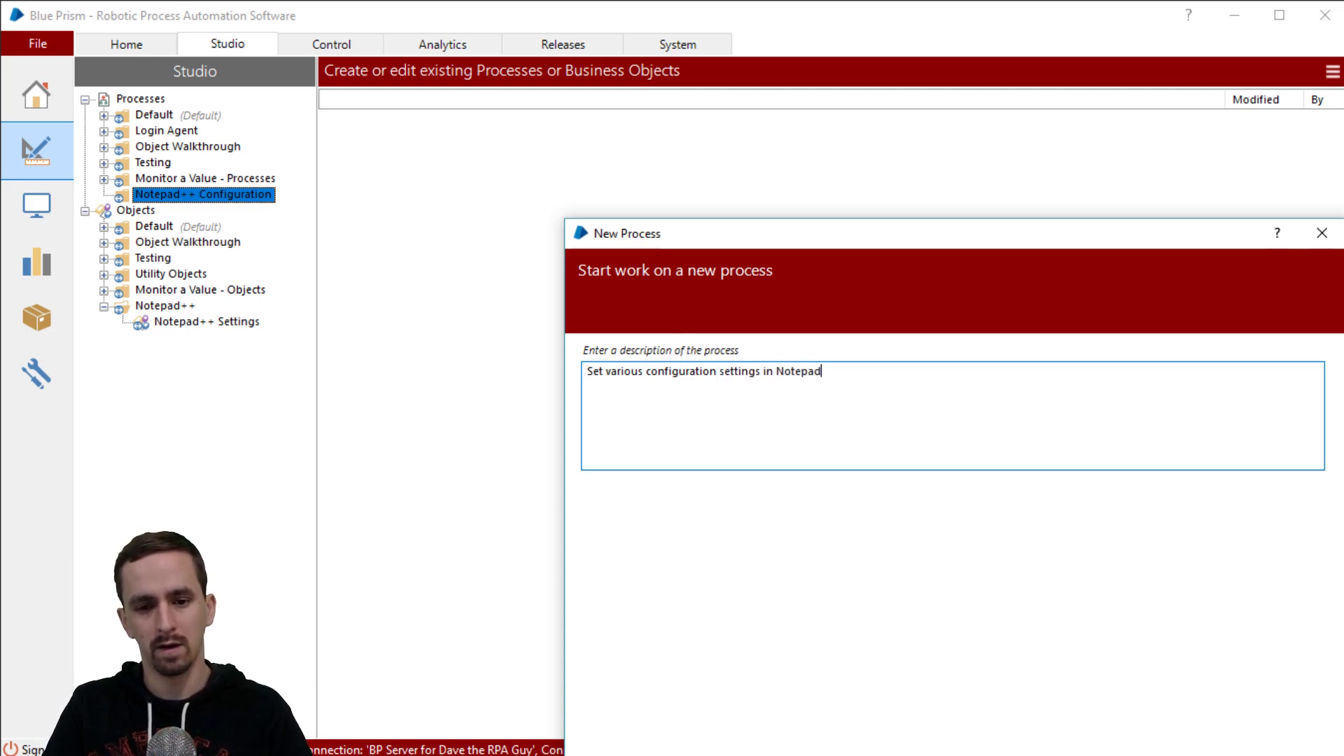
{"action": "key", "text": "Return"}
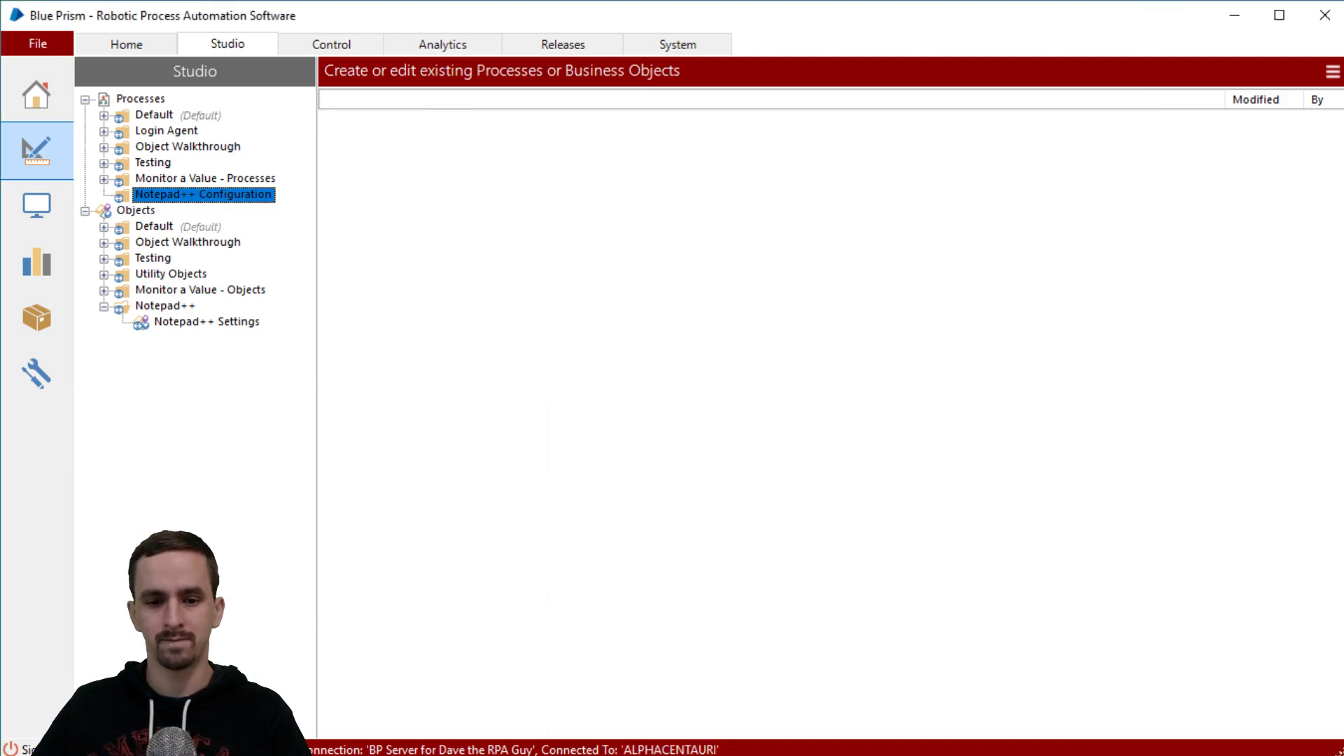
- Open the Notepad++ Configuration process and add an Action stage that uses the Notepad++ Settings business object
{"action": "double_click", "coordinate": [225, 210]}
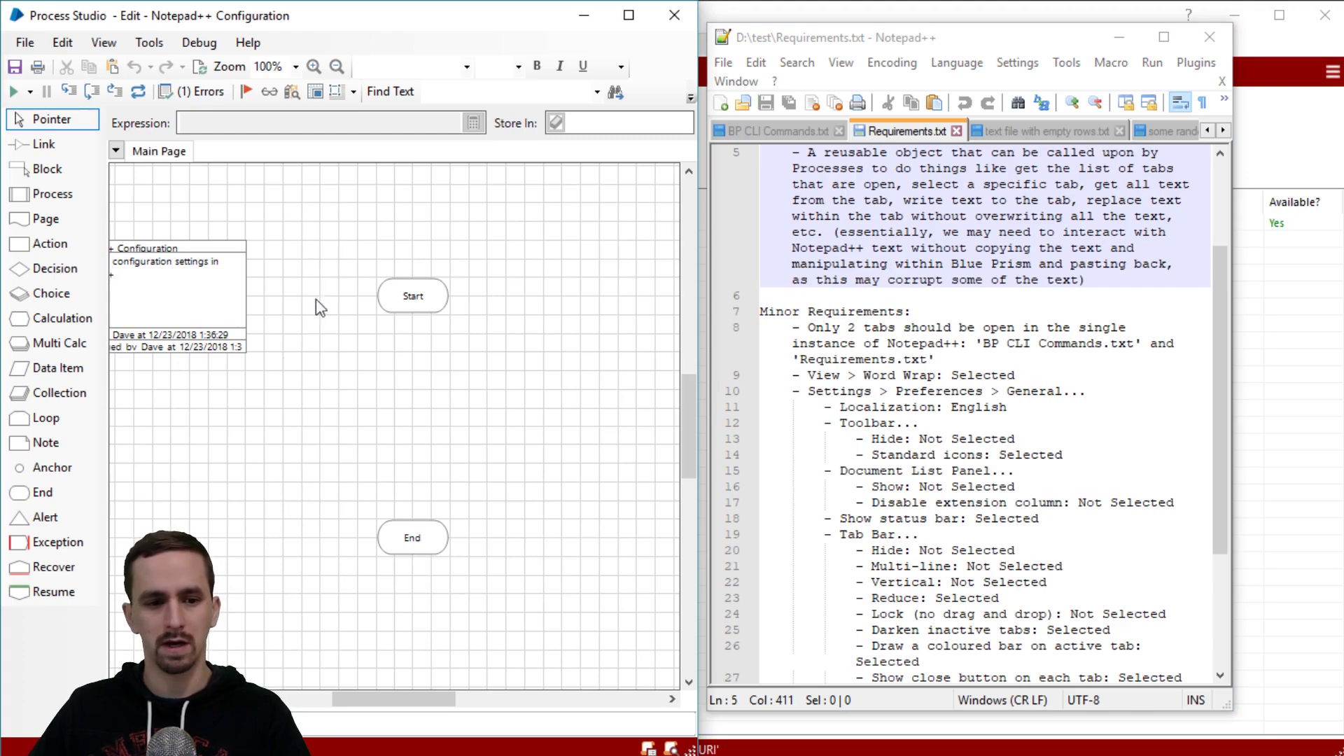
{"action": "scroll", "coordinate": [326, 373], "scroll_direction": "down", "scroll_amount": 2}
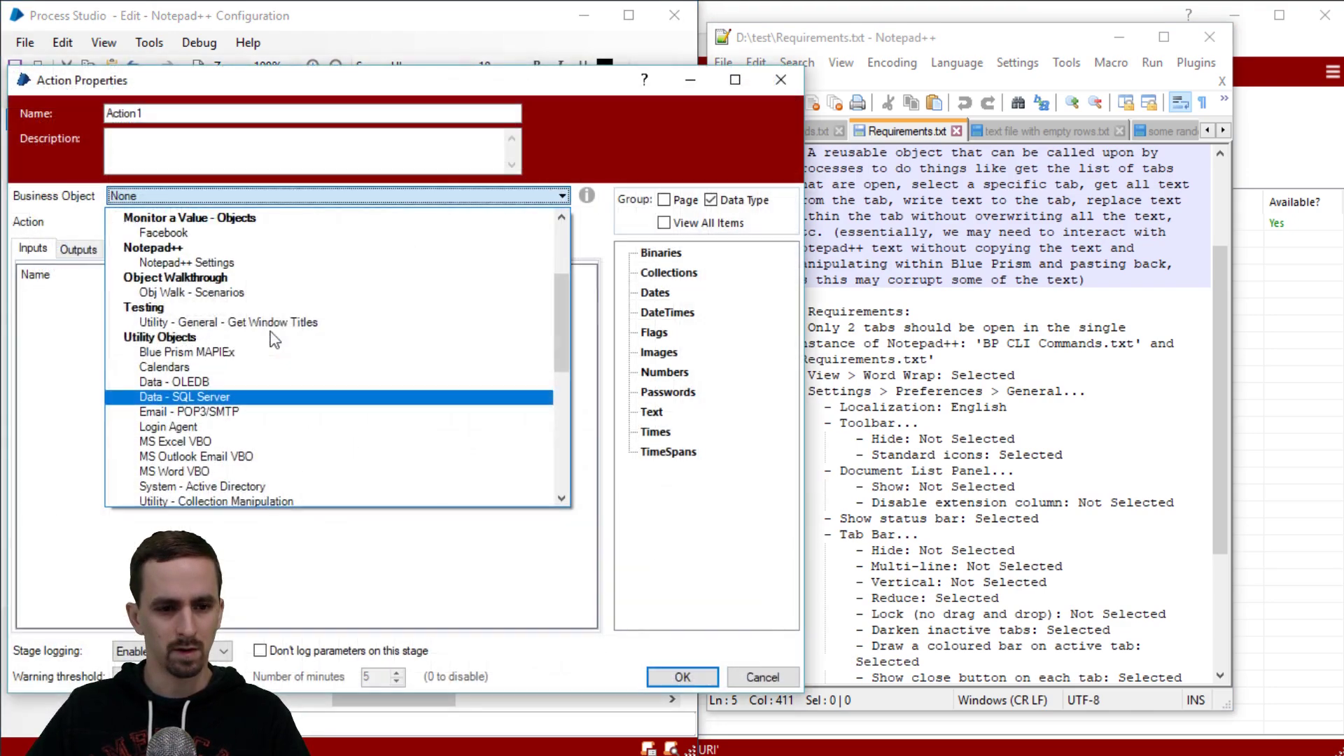
{"action": "scroll", "coordinate": [271, 334], "scroll_direction": "up", "scroll_amount": 1}
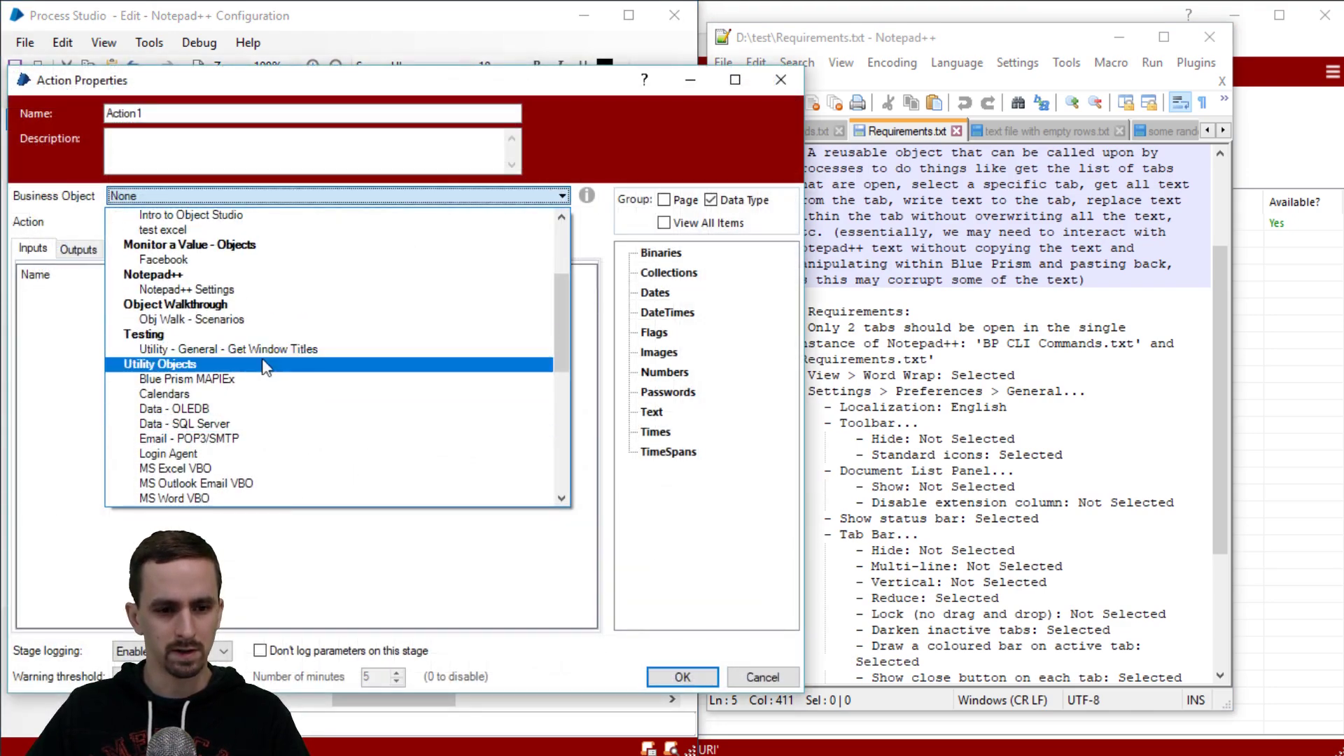
{"action": "left_click", "coordinate": [209, 290]}
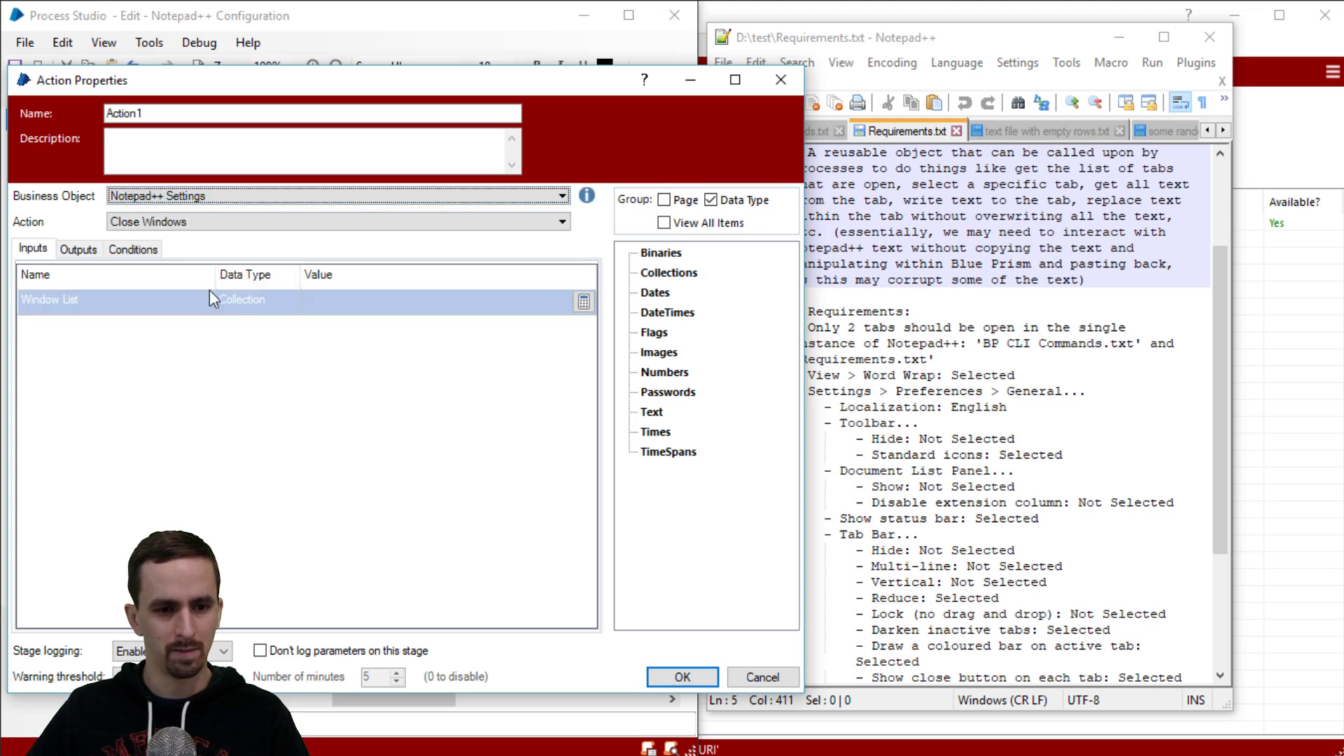
- Check which Notepad++ Settings actions the stage offers, close its properties and return to the main Blue Prism window
{"action": "left_click", "coordinate": [219, 222]}
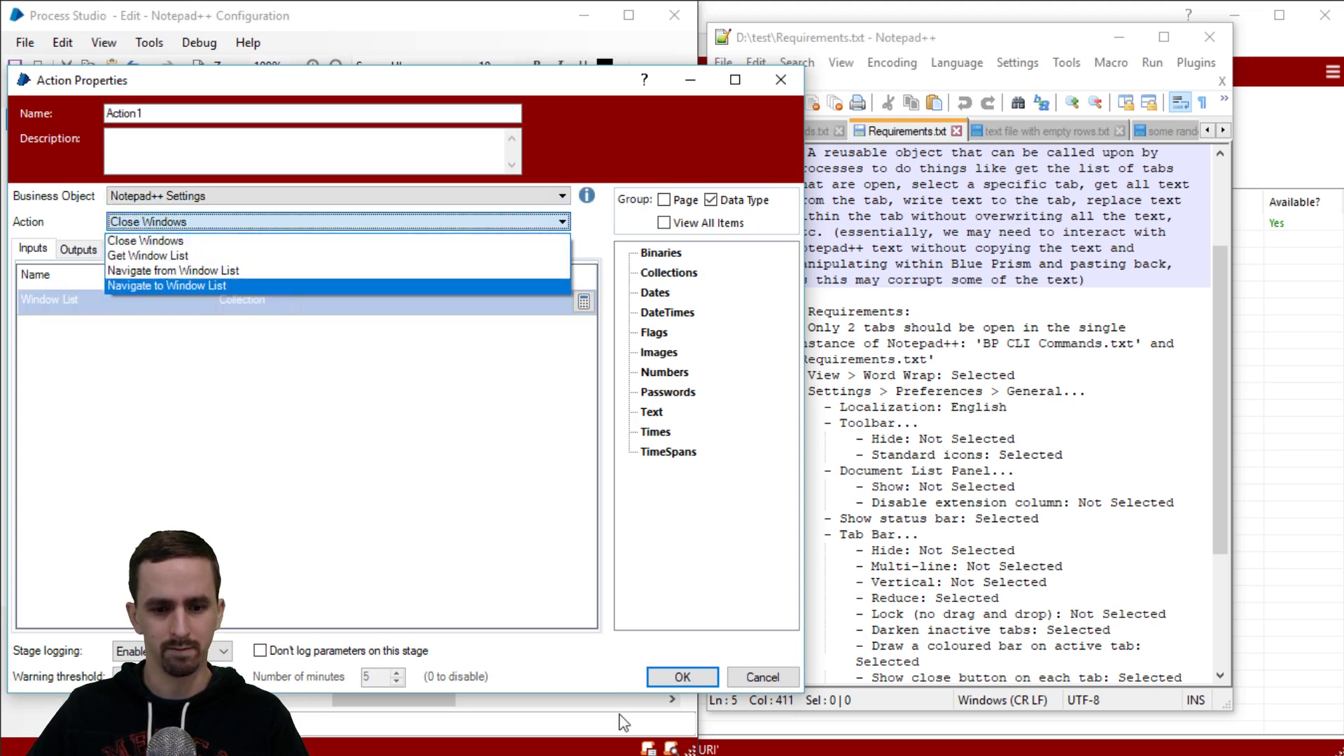
{"action": "left_click", "coordinate": [683, 677]}
{"action": "left_click", "coordinate": [682, 678]}
{"action": "key", "text": "alt+Tab"}
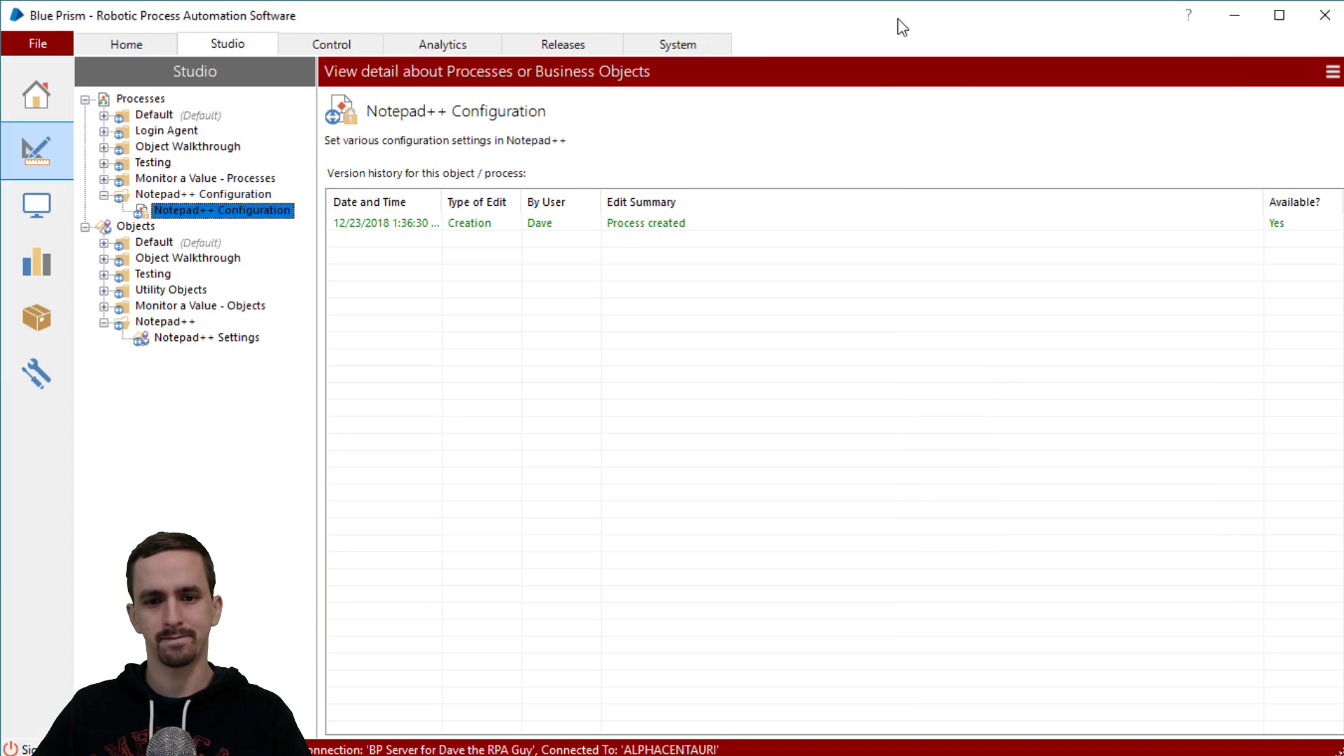
- Open the Notepad++ Settings object for editing and publish its Launch and Attach pages
{"action": "left_click", "coordinate": [187, 336]}
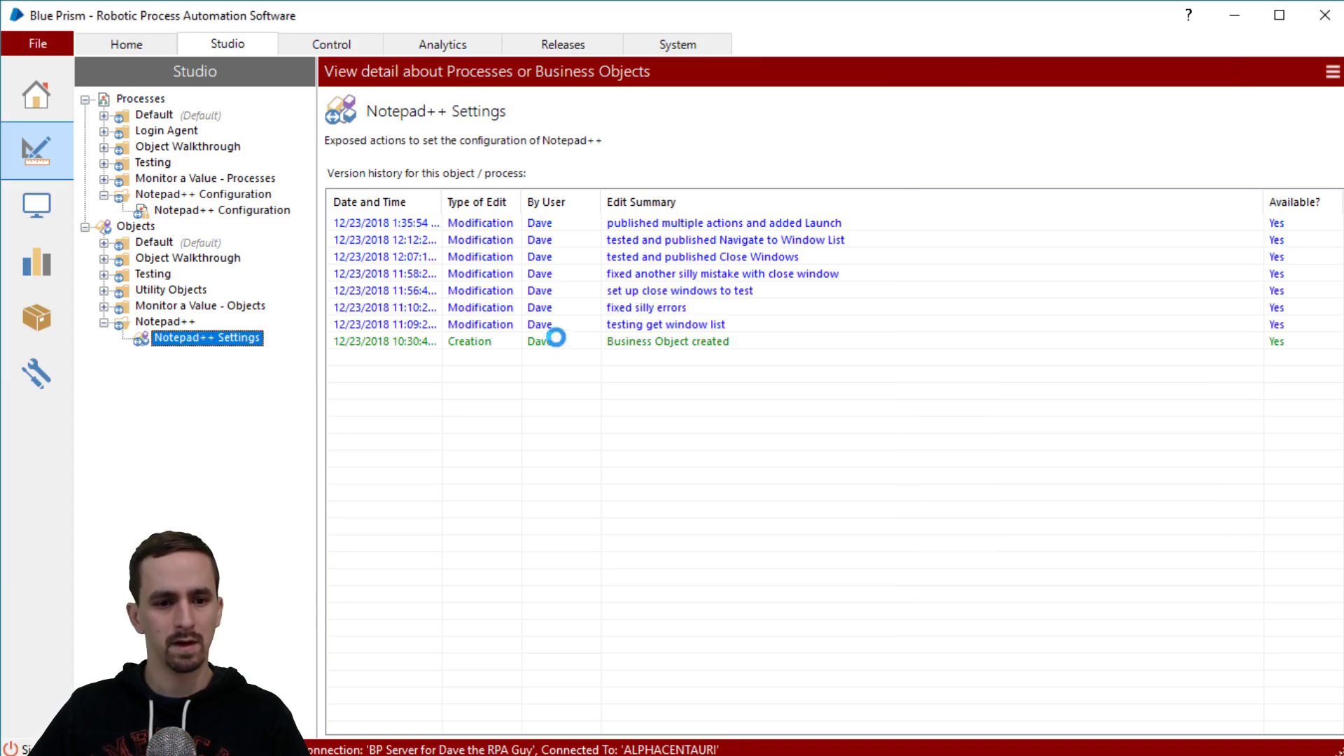
{"action": "left_click_drag", "start_coordinate": [843, 163], "coordinate": [488, 37]}
{"action": "right_click", "coordinate": [415, 166]}
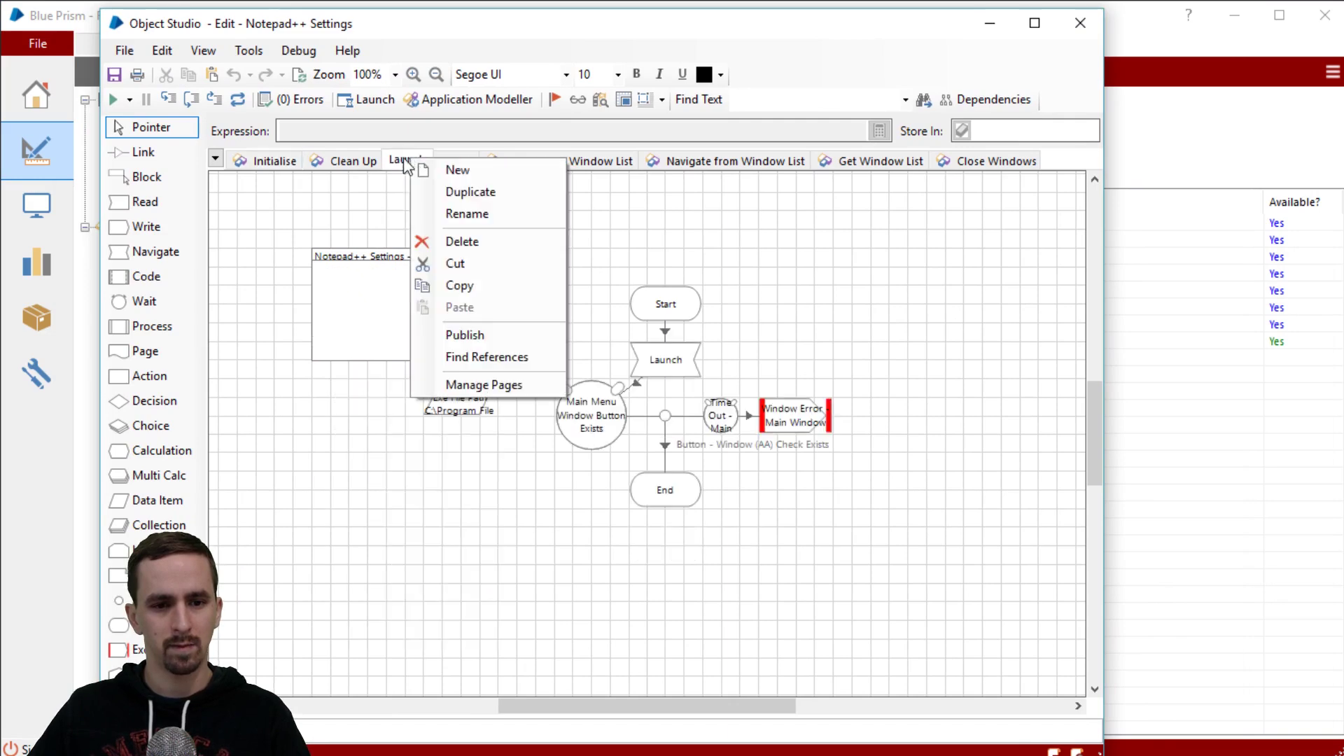
{"action": "left_click", "coordinate": [497, 334]}
{"action": "right_click", "coordinate": [475, 167]}
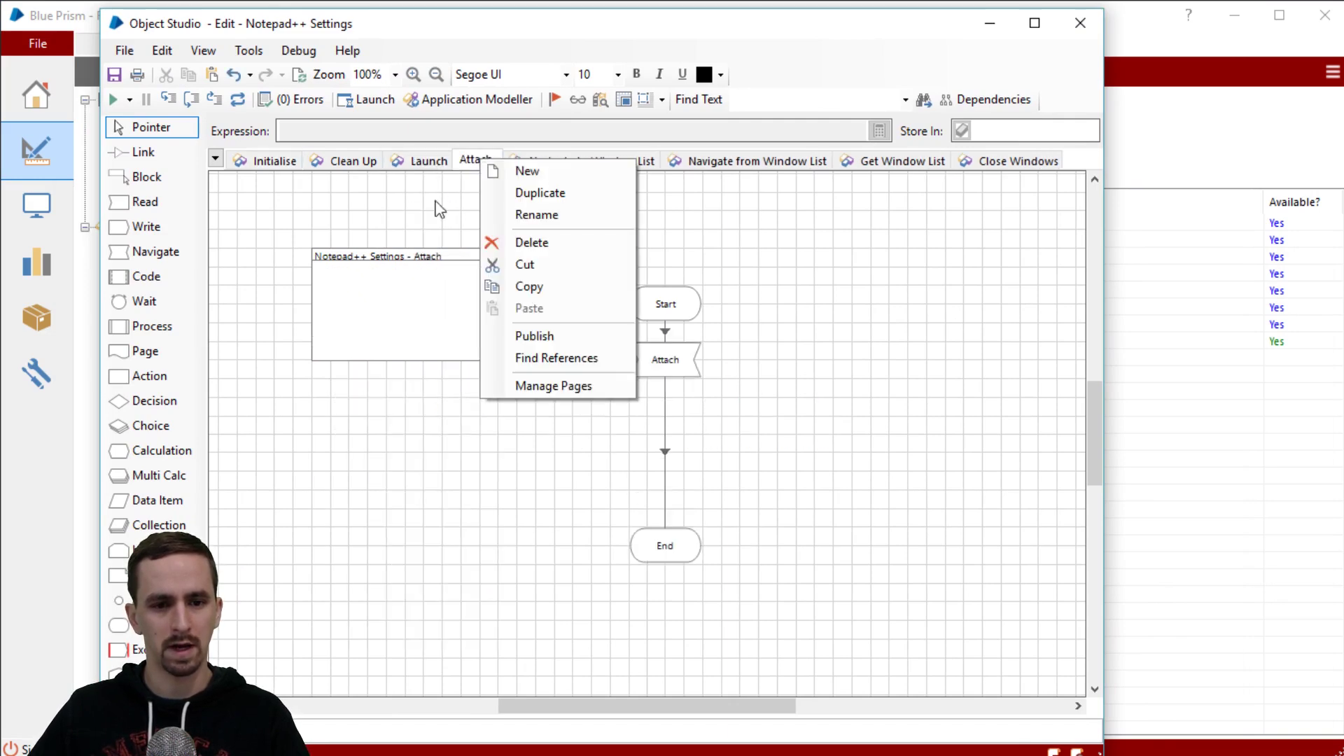
{"action": "left_click", "coordinate": [561, 339]}
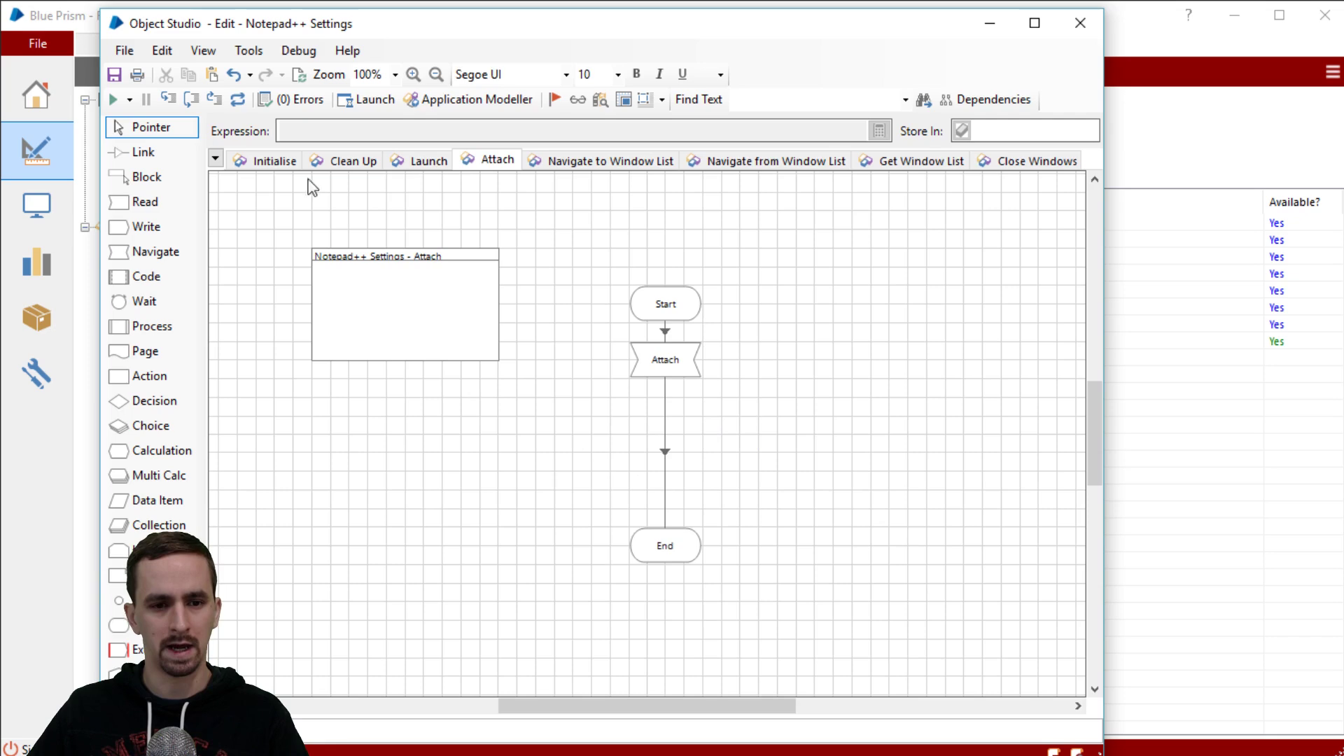
- Save the object with the edit summary "published launch and attach" and close Object Studio
{"action": "left_click", "coordinate": [113, 75]}
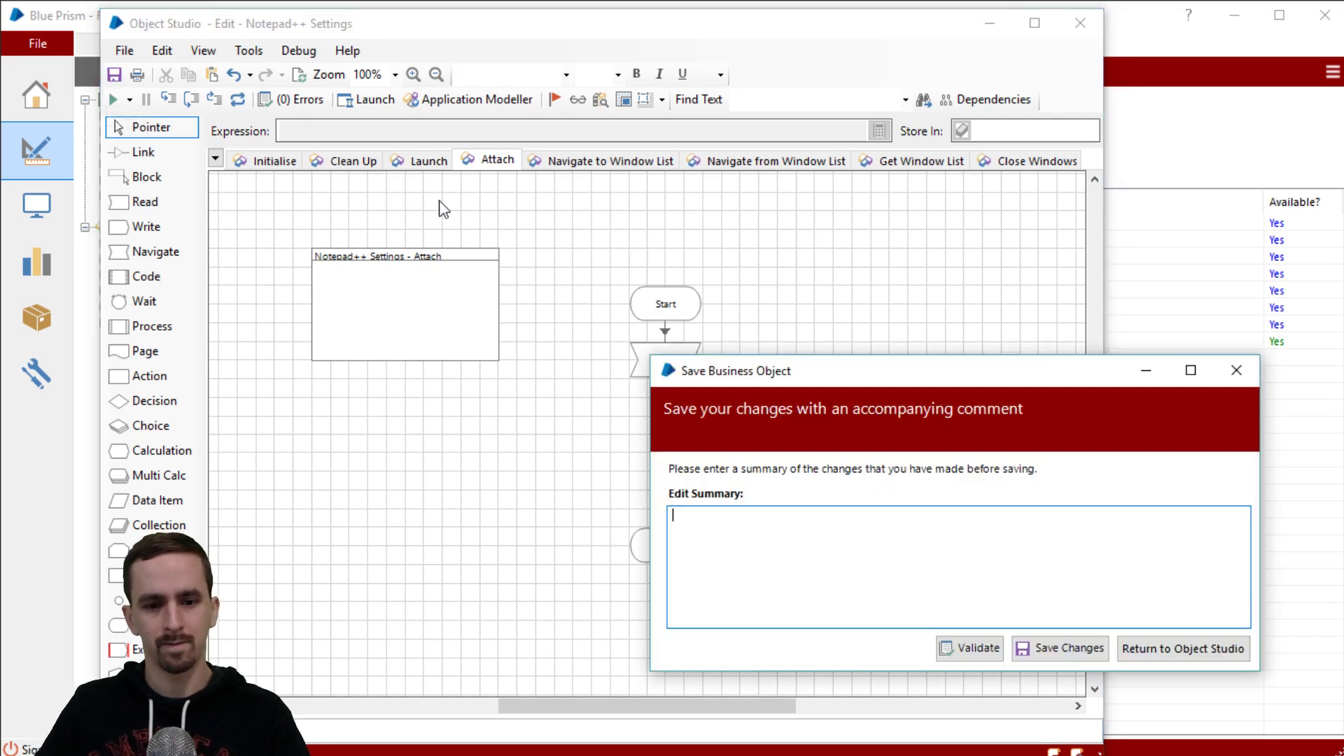
{"action": "type", "text": "published launch and attach"}
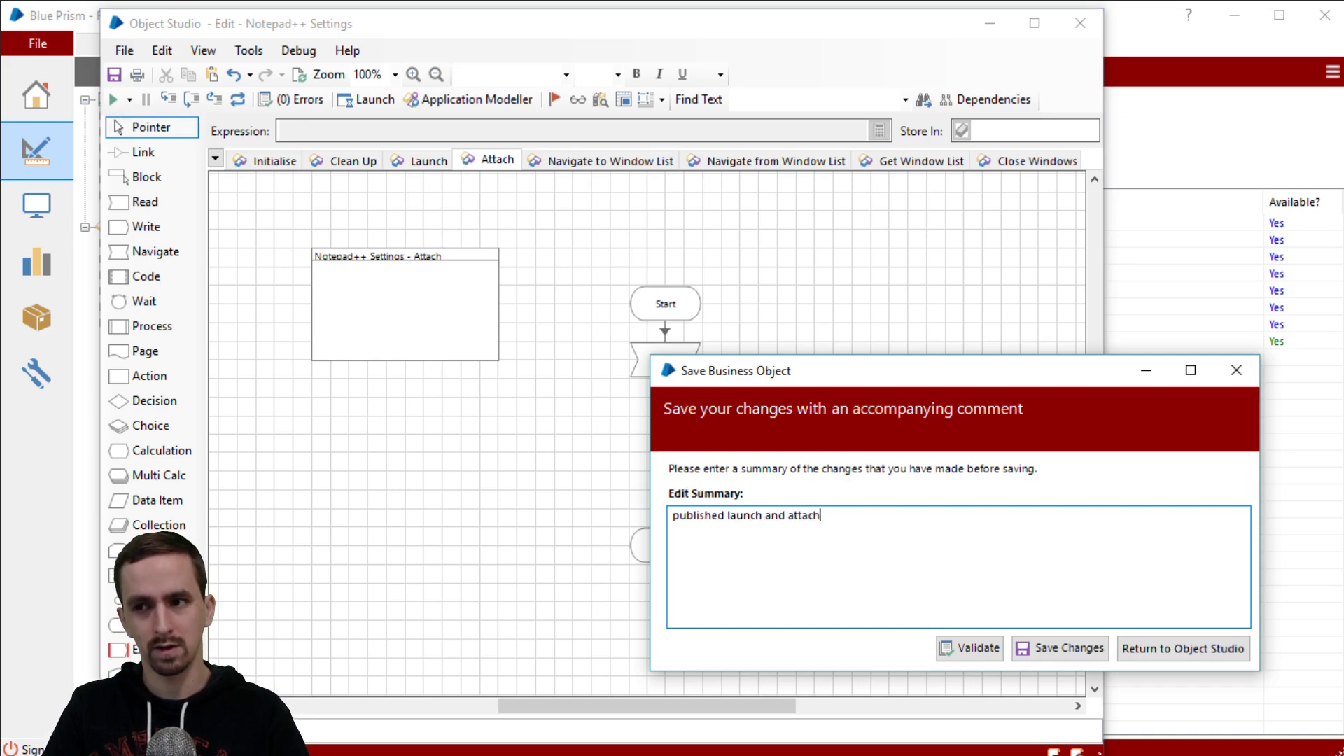
{"action": "left_click", "coordinate": [1059, 648]}
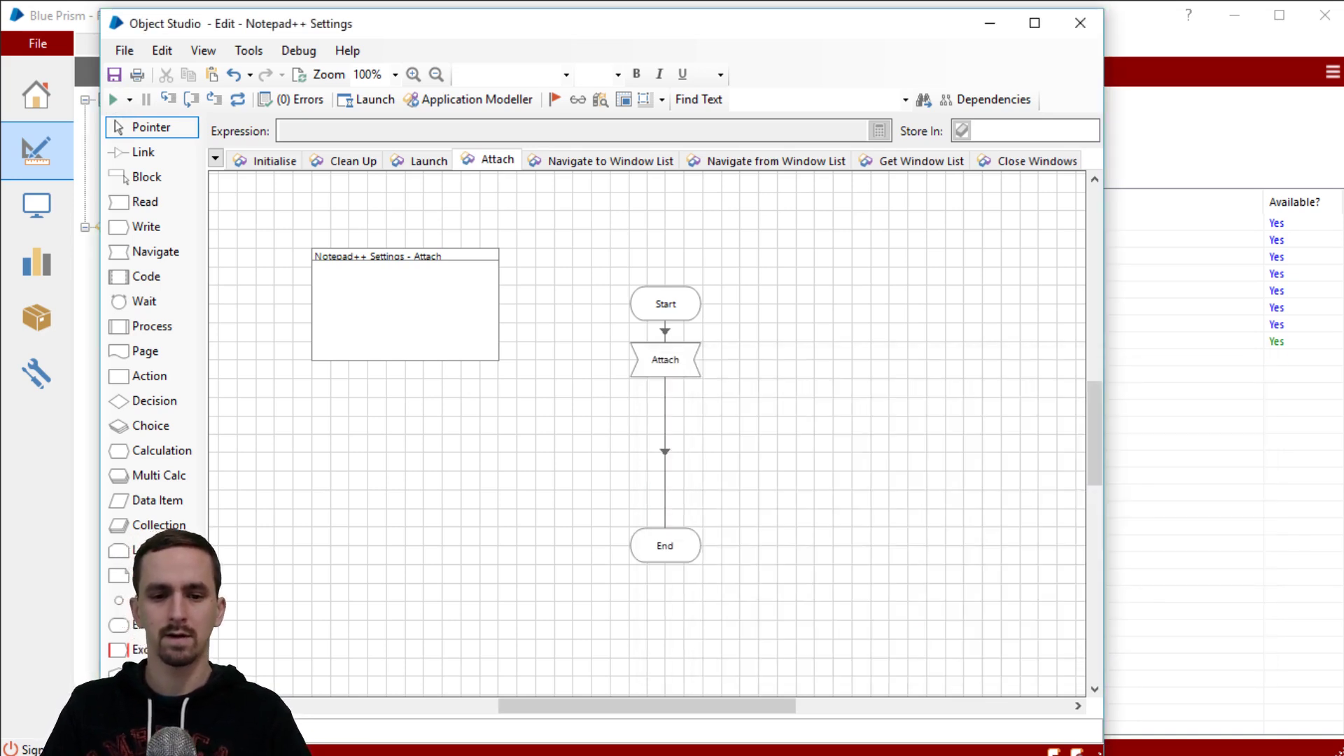
{"action": "left_click", "coordinate": [1081, 23]}
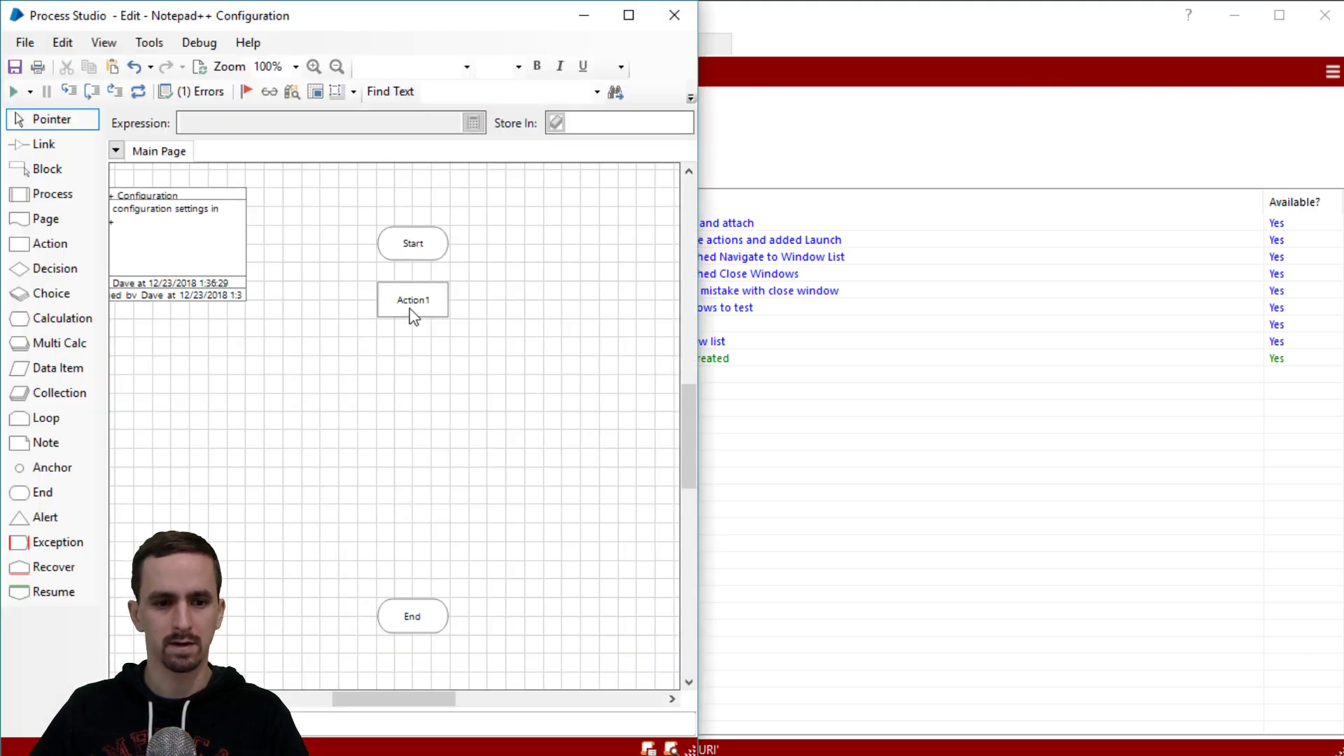
- Set the process's Action1 stage to the Launch action of Notepad++ Settings and name it "Launch Notepad++"
{"action": "key", "text": "alt+Tab"}
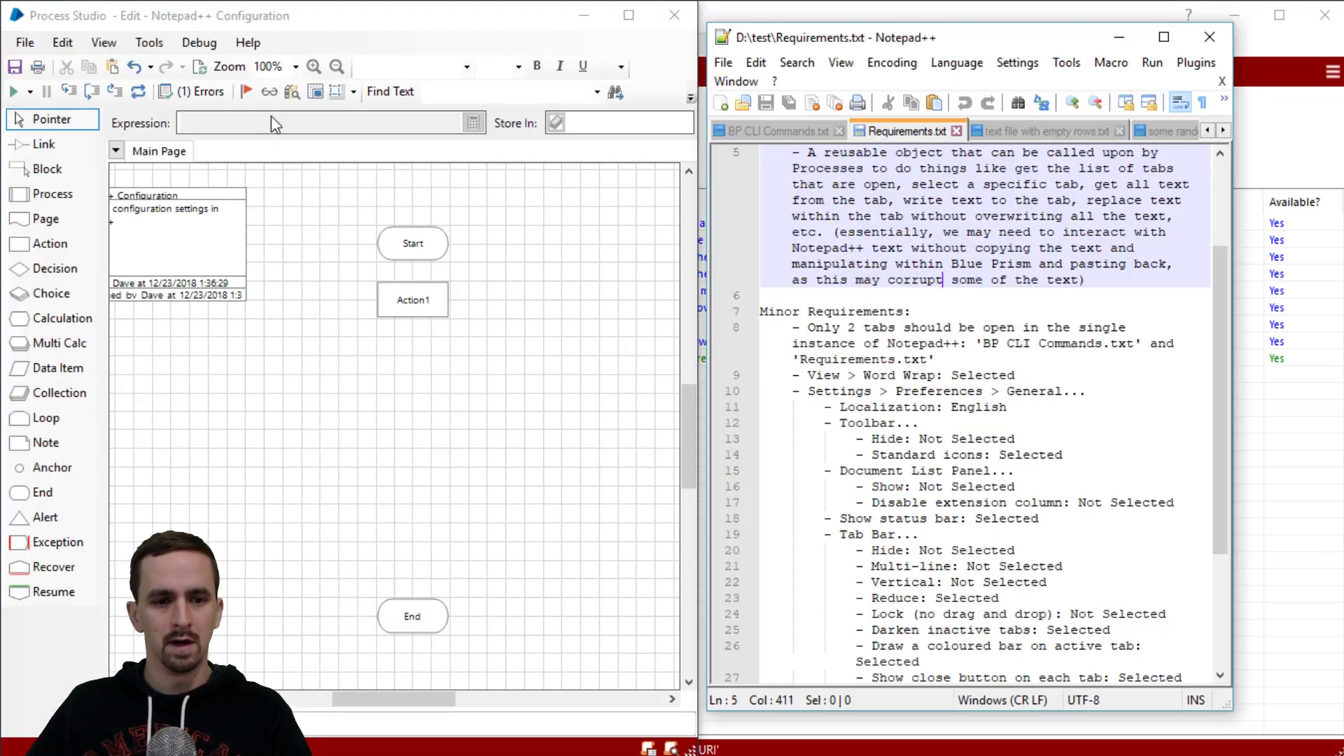
{"action": "left_click", "coordinate": [238, 21]}
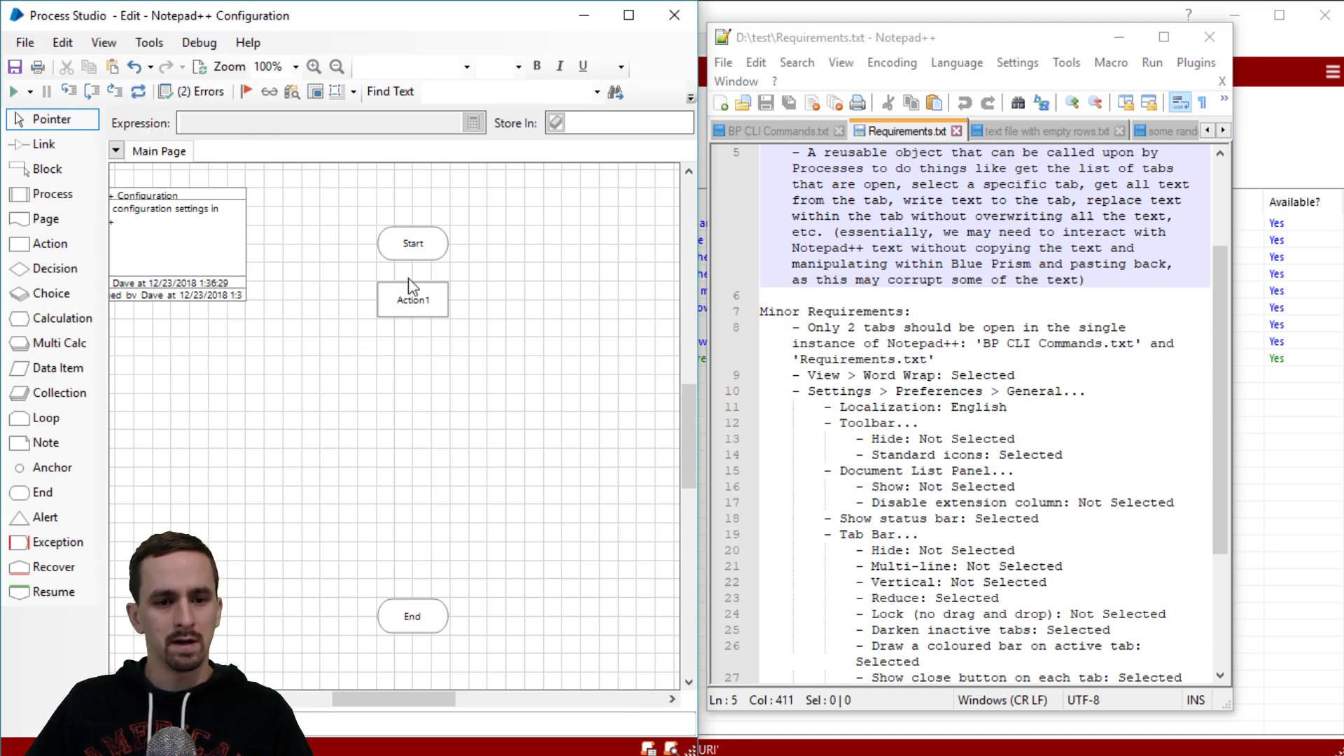
{"action": "double_click", "coordinate": [413, 297]}
{"action": "left_click", "coordinate": [347, 222]}
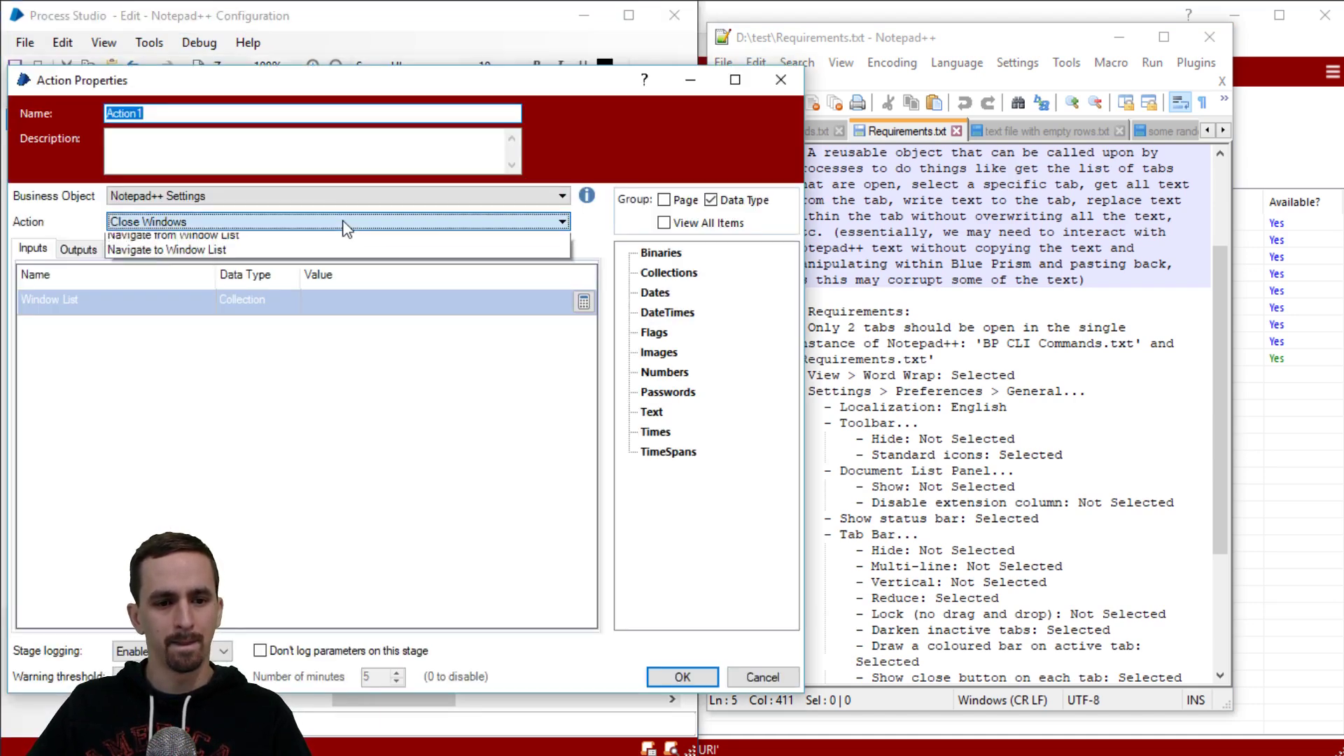
{"action": "left_click", "coordinate": [231, 280]}
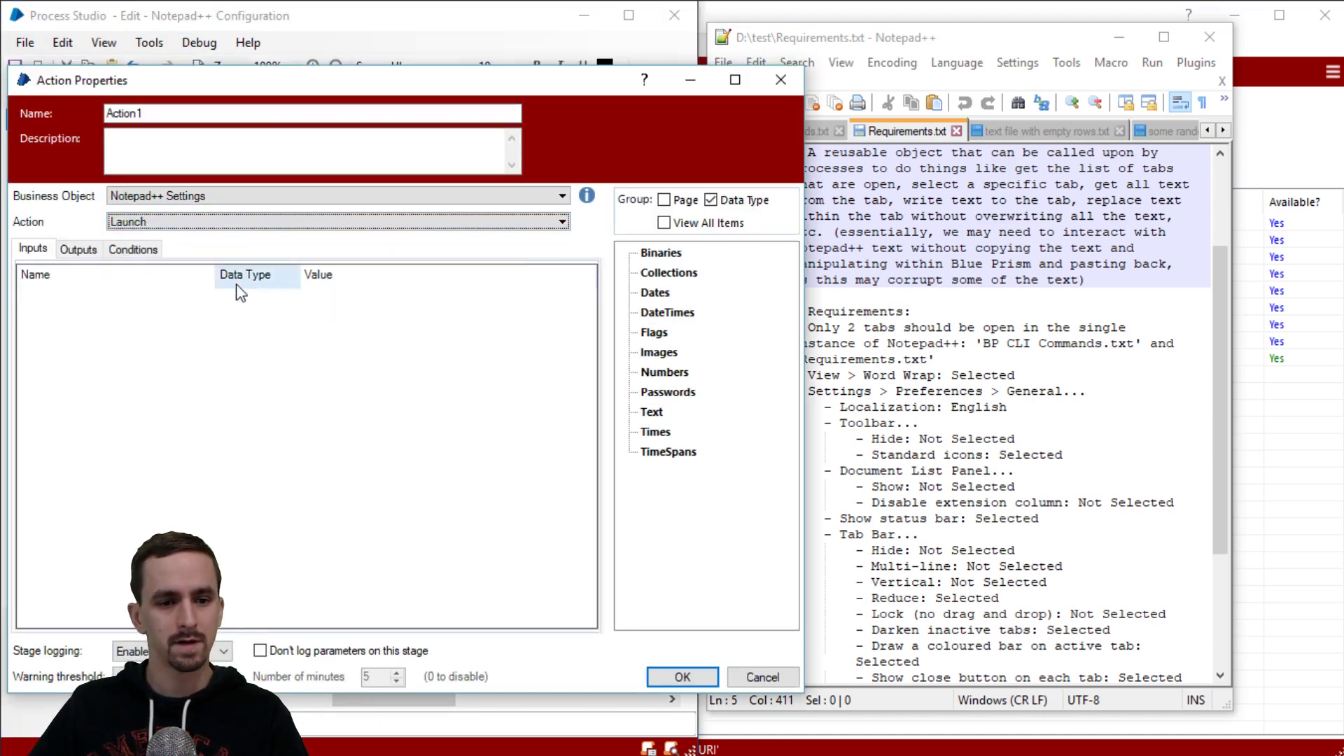
{"action": "left_click", "coordinate": [35, 256]}
{"action": "double_click", "coordinate": [123, 113]}
{"action": "type", "text": "Laun"}
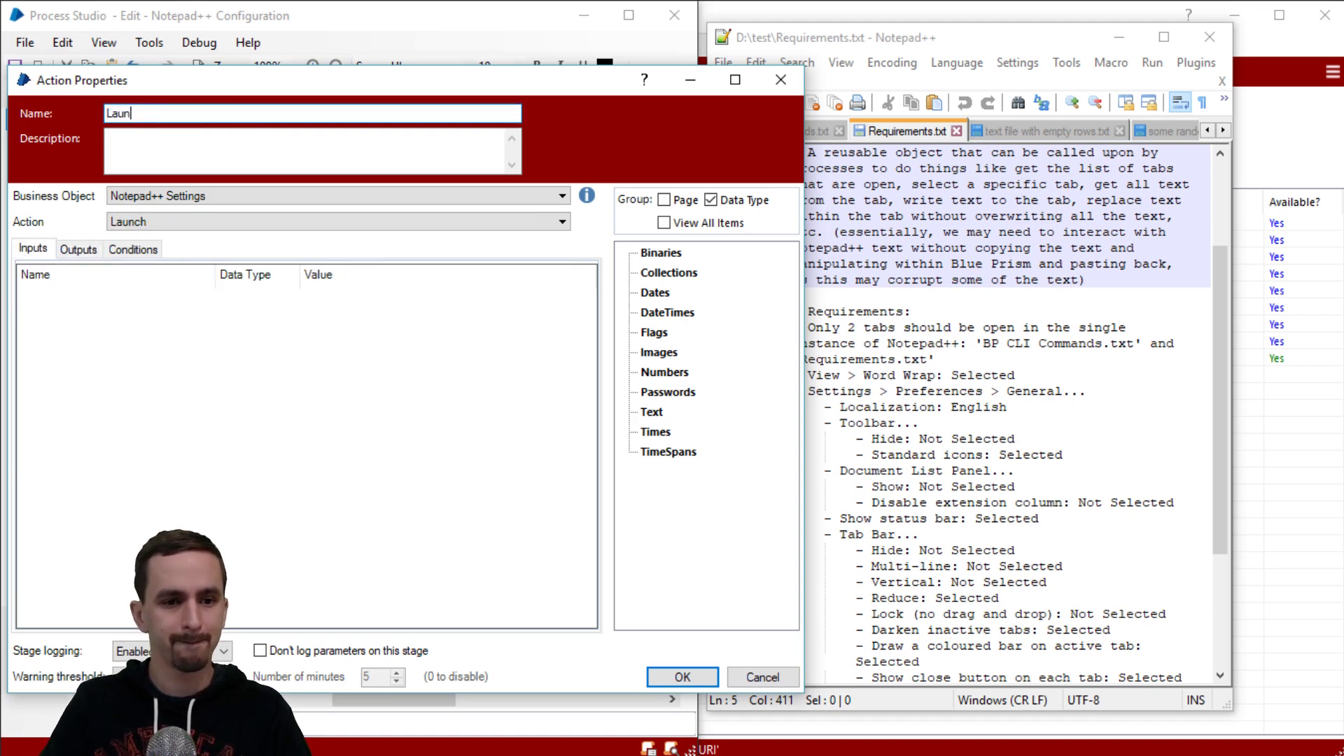
{"action": "type", "text": "ch Notepad++"}
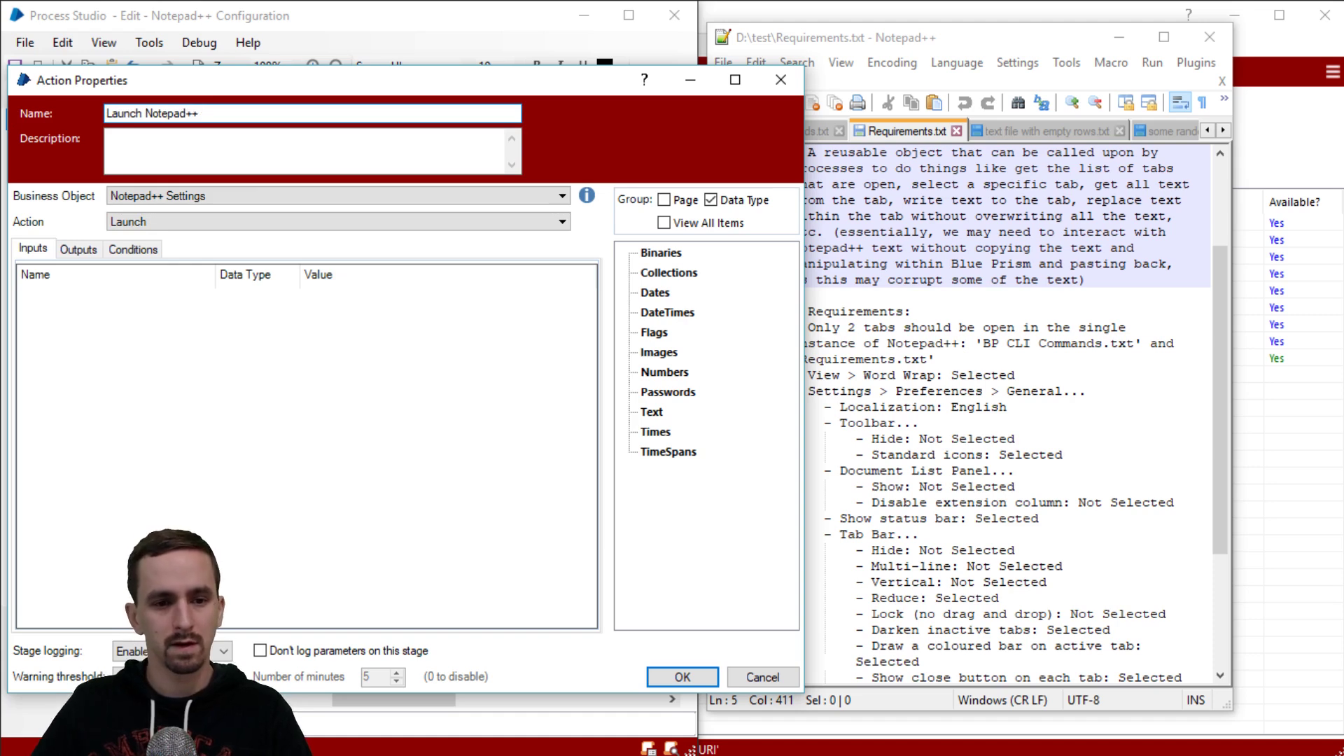
{"action": "left_click", "coordinate": [655, 677]}
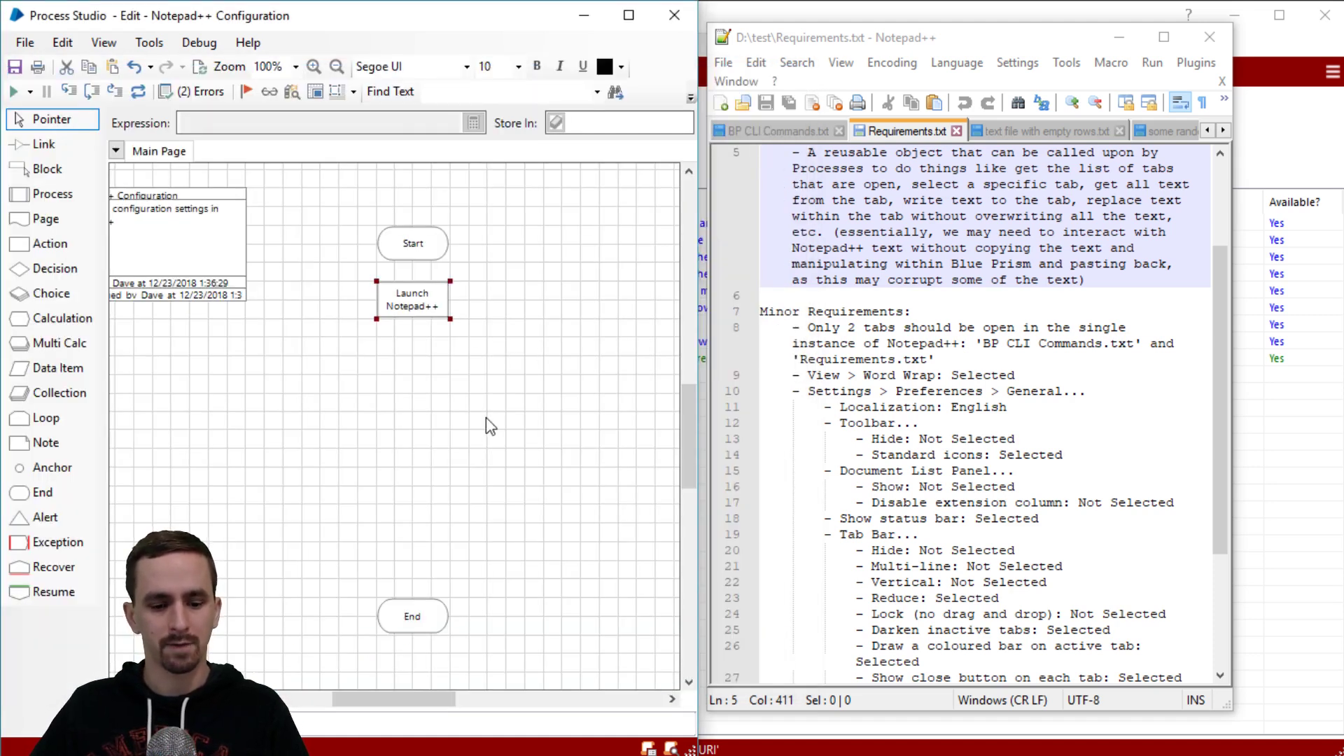
- Paste a copy of the action stage below Launch Notepad++, with its action and name set to "Navigate to Window List"
{"action": "key", "text": "ctrl+v"}
{"action": "left_click", "coordinate": [511, 368]}
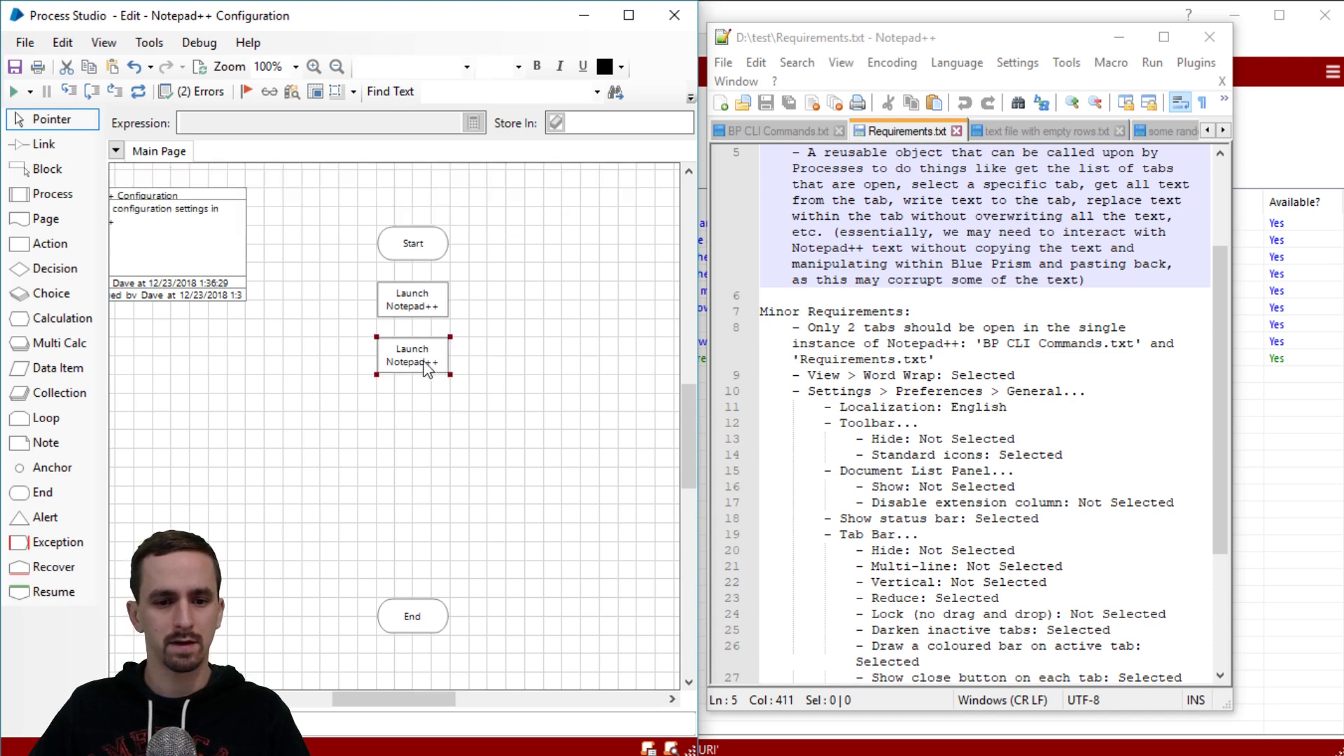
{"action": "double_click", "coordinate": [429, 364]}
{"action": "left_click", "coordinate": [288, 229]}
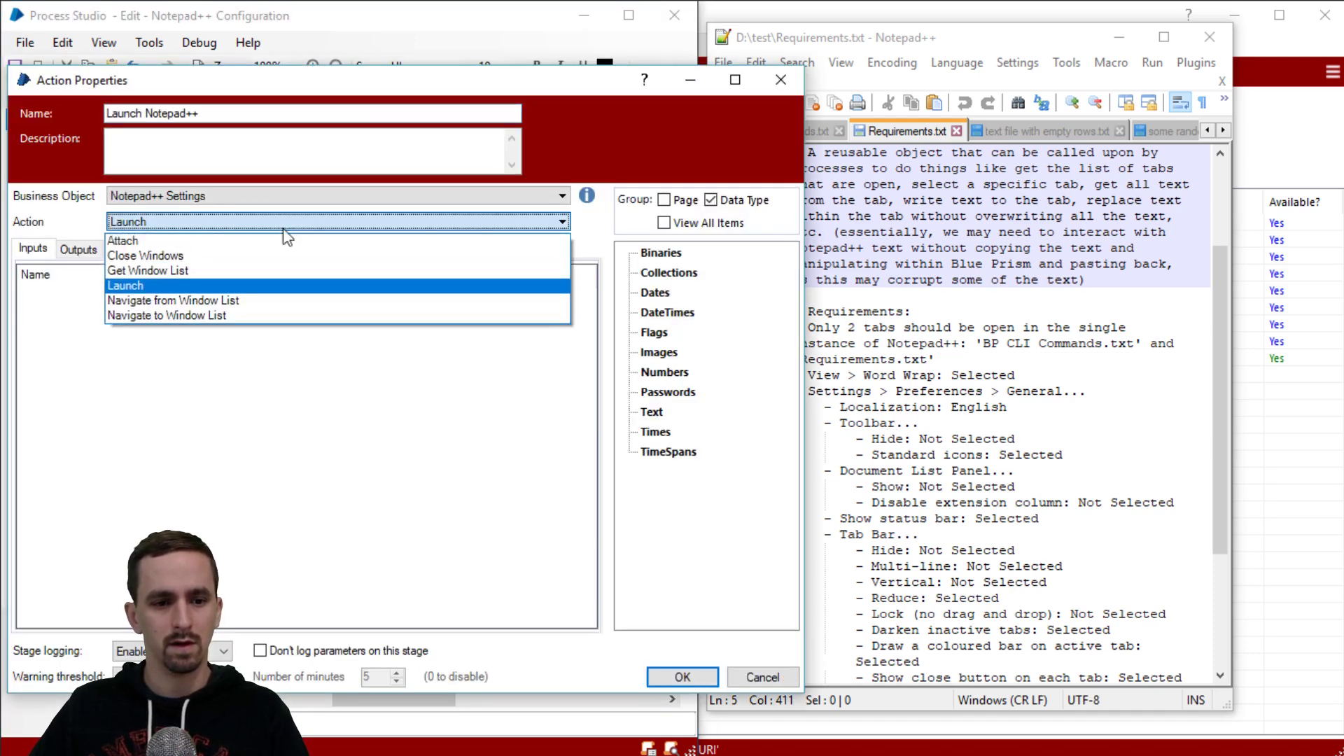
{"action": "left_click", "coordinate": [166, 315]}
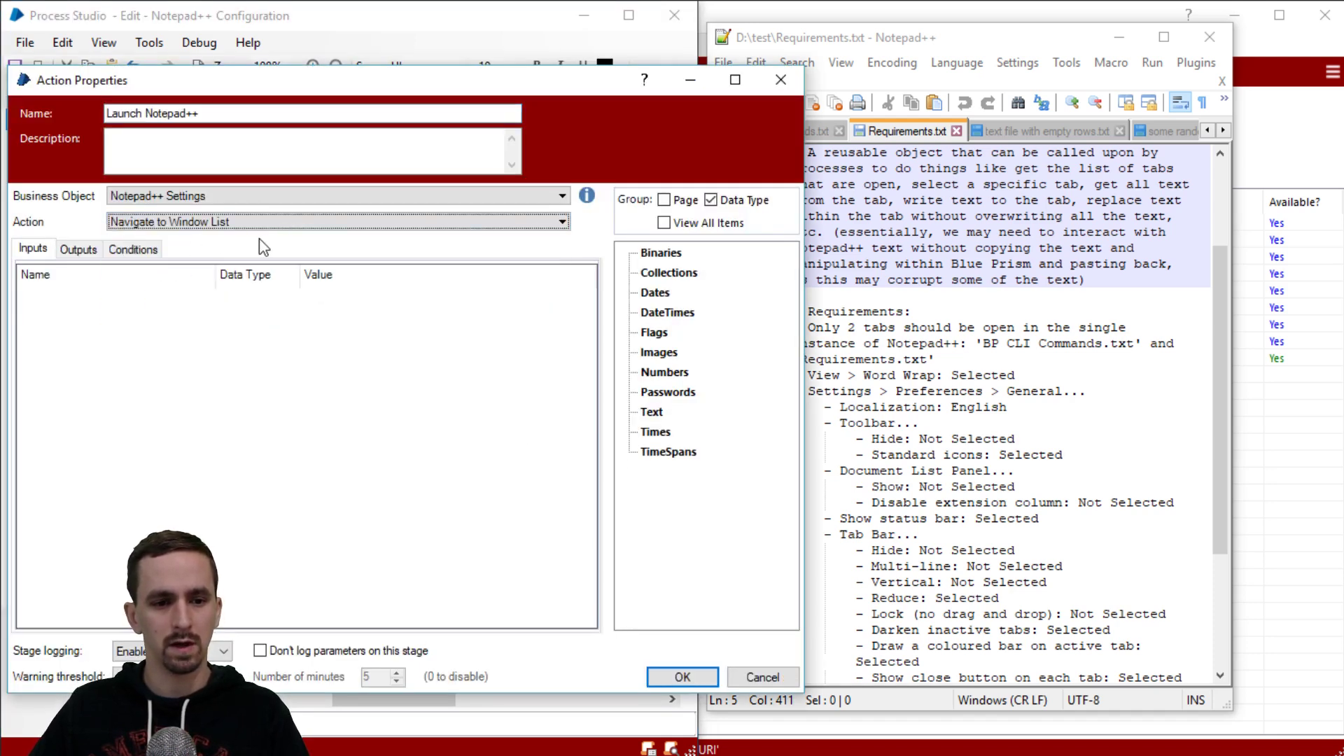
{"action": "left_click", "coordinate": [119, 250]}
{"action": "left_click", "coordinate": [33, 249]}
{"action": "key", "text": "shift+Tab"}
{"action": "type", "text": "Nav"}
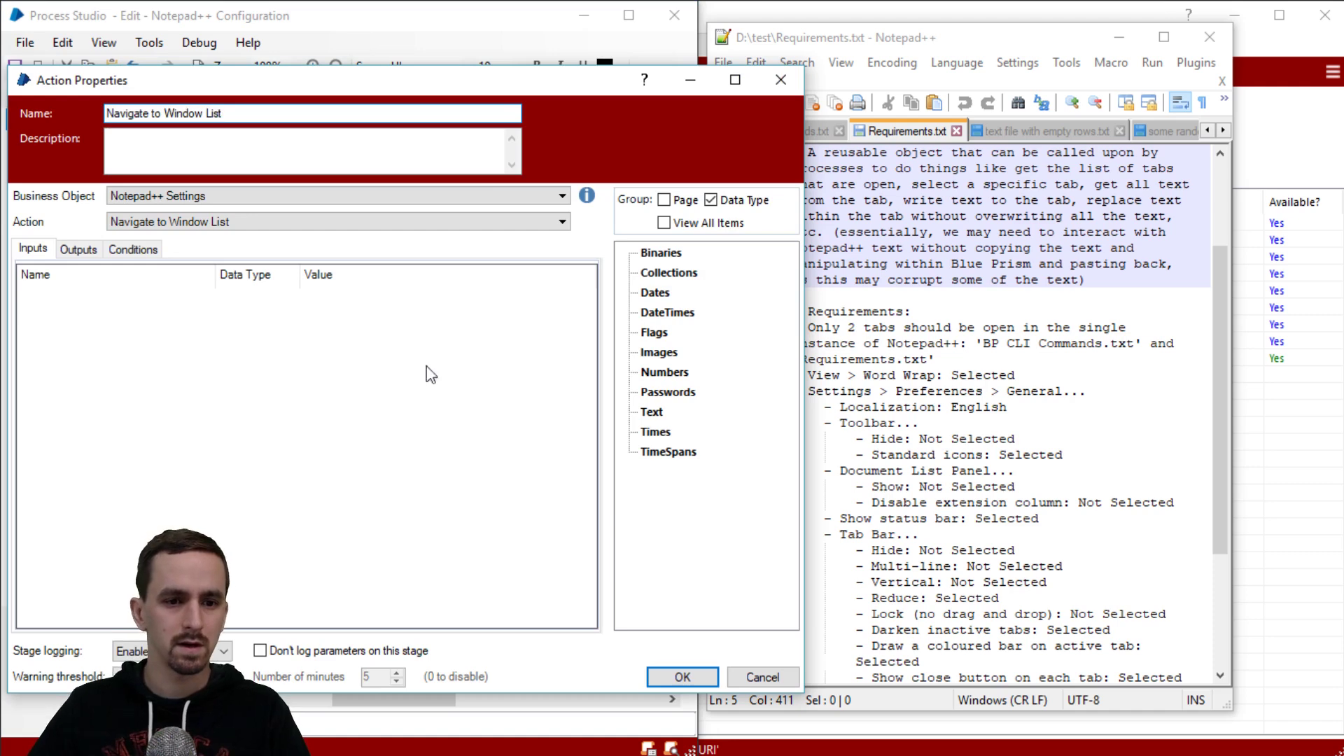
{"action": "left_click_drag", "start_coordinate": [283, 112], "coordinate": [105, 113]}
{"action": "left_click", "coordinate": [681, 677]}
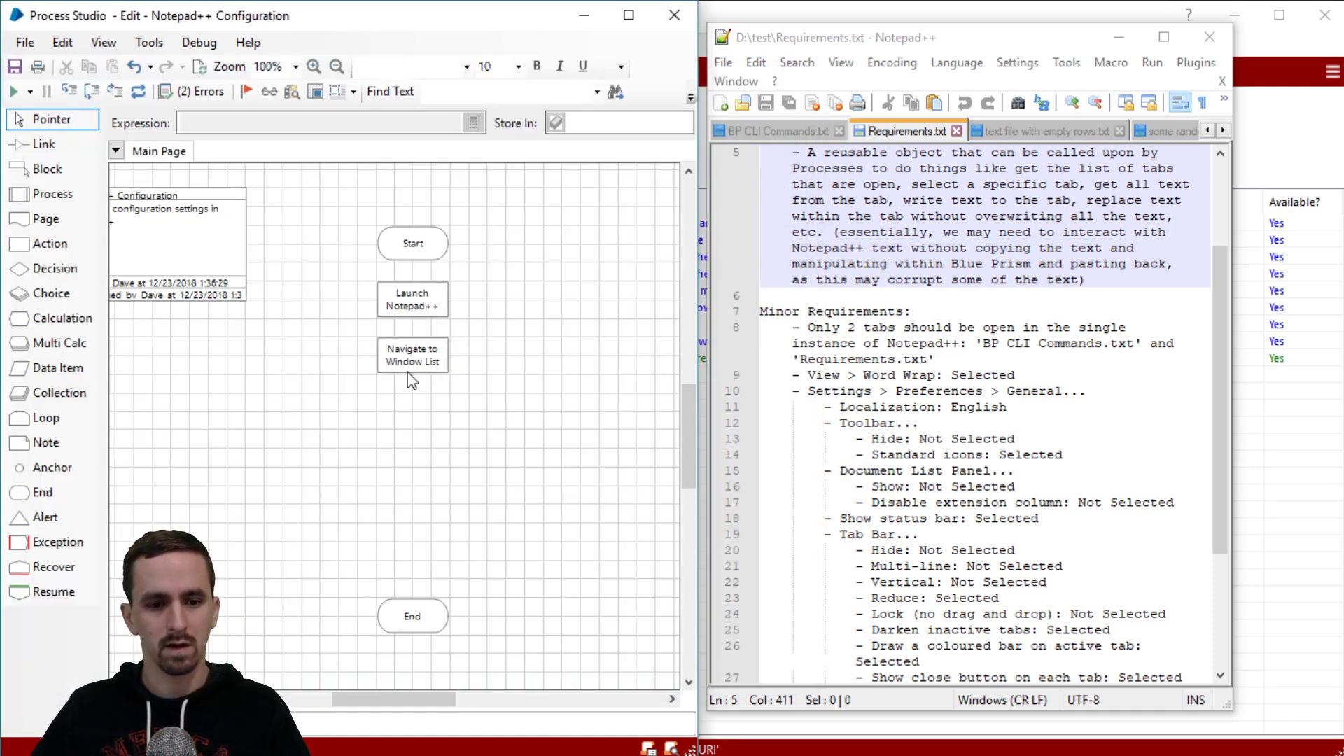
- Duplicate the Navigate to Window List stage below itself and set the copy's action to Navigate from Window List
{"action": "key", "text": "ctrl+c"}
{"action": "key", "text": "ctrl+v"}
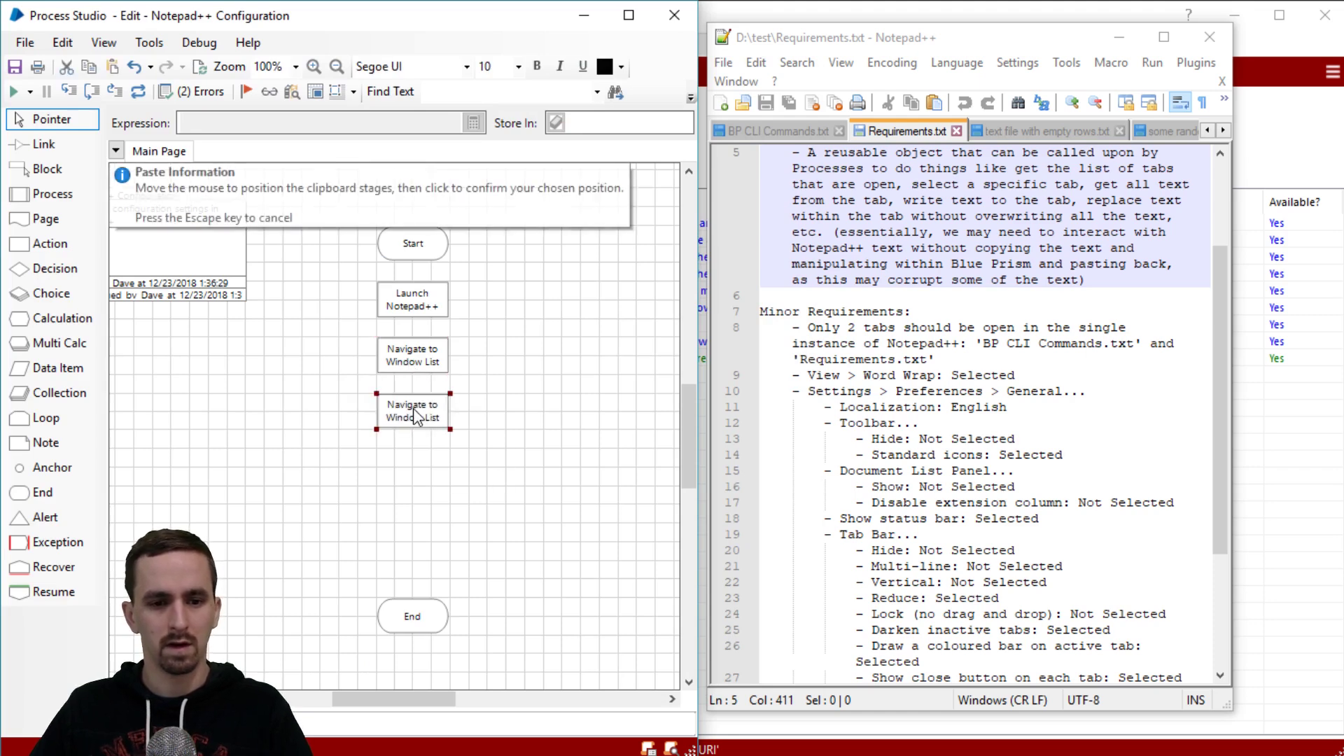
{"action": "left_click", "coordinate": [412, 411]}
{"action": "double_click", "coordinate": [413, 412]}
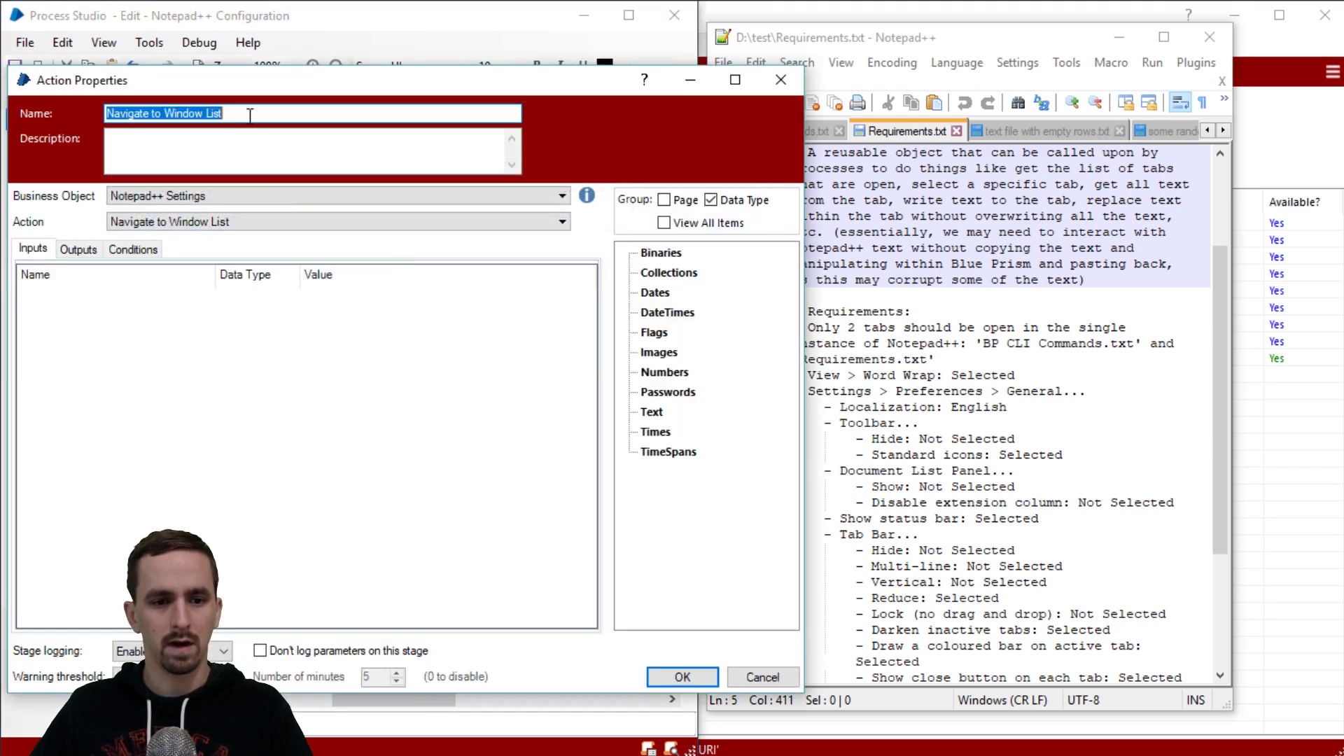
{"action": "left_click", "coordinate": [175, 223]}
{"action": "left_click", "coordinate": [186, 306]}
- Rename the copied stage "Navigate from Window List" and place it just above the End stage
{"action": "left_click", "coordinate": [167, 114]}
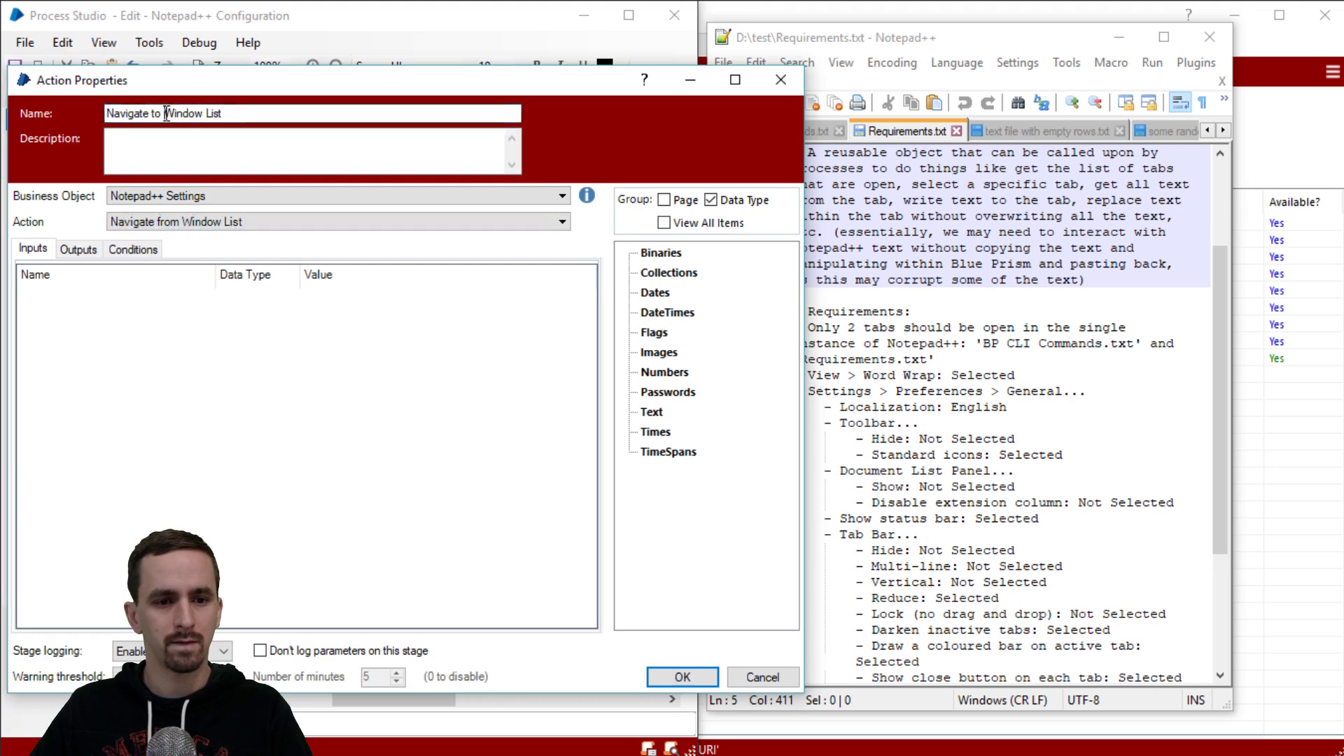
{"action": "key", "text": "BackSpace"}
{"action": "key", "text": "BackSpace"}
{"action": "key", "text": "BackSpace"}
{"action": "type", "text": "from"}
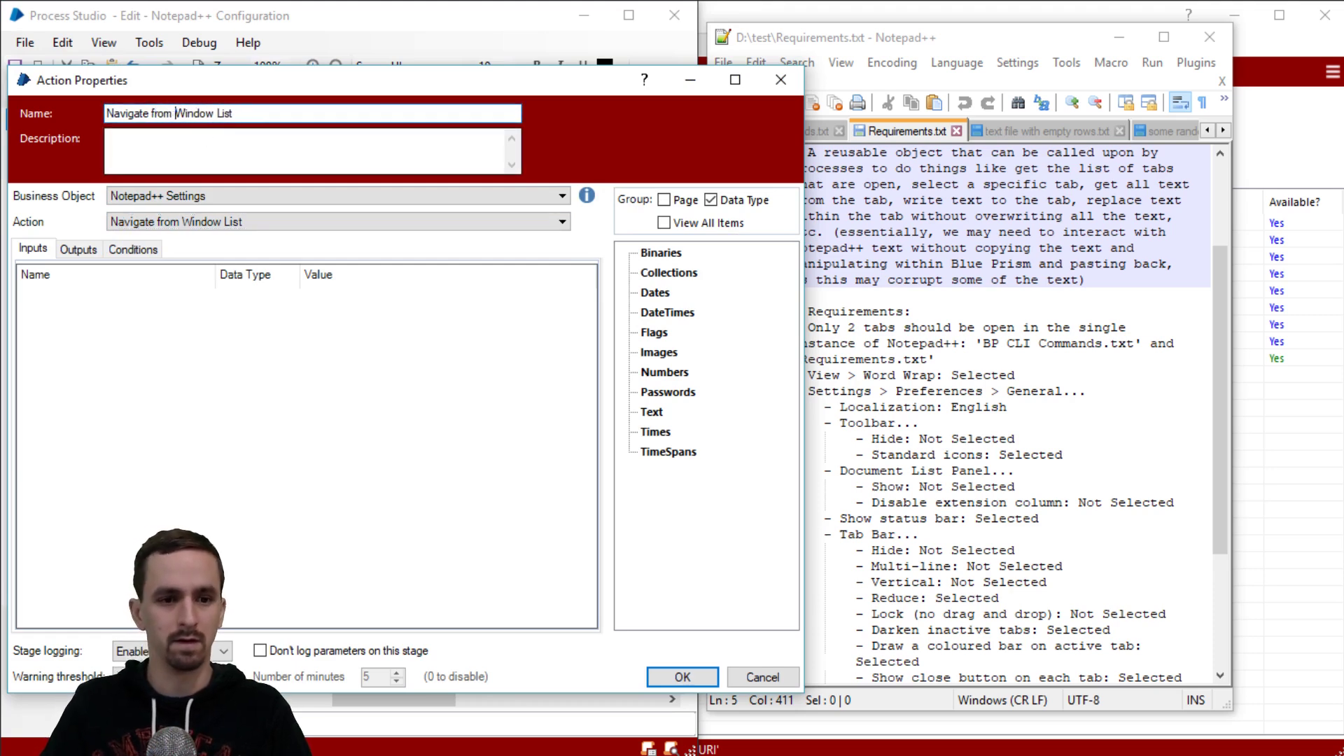
{"action": "left_click", "coordinate": [683, 677]}
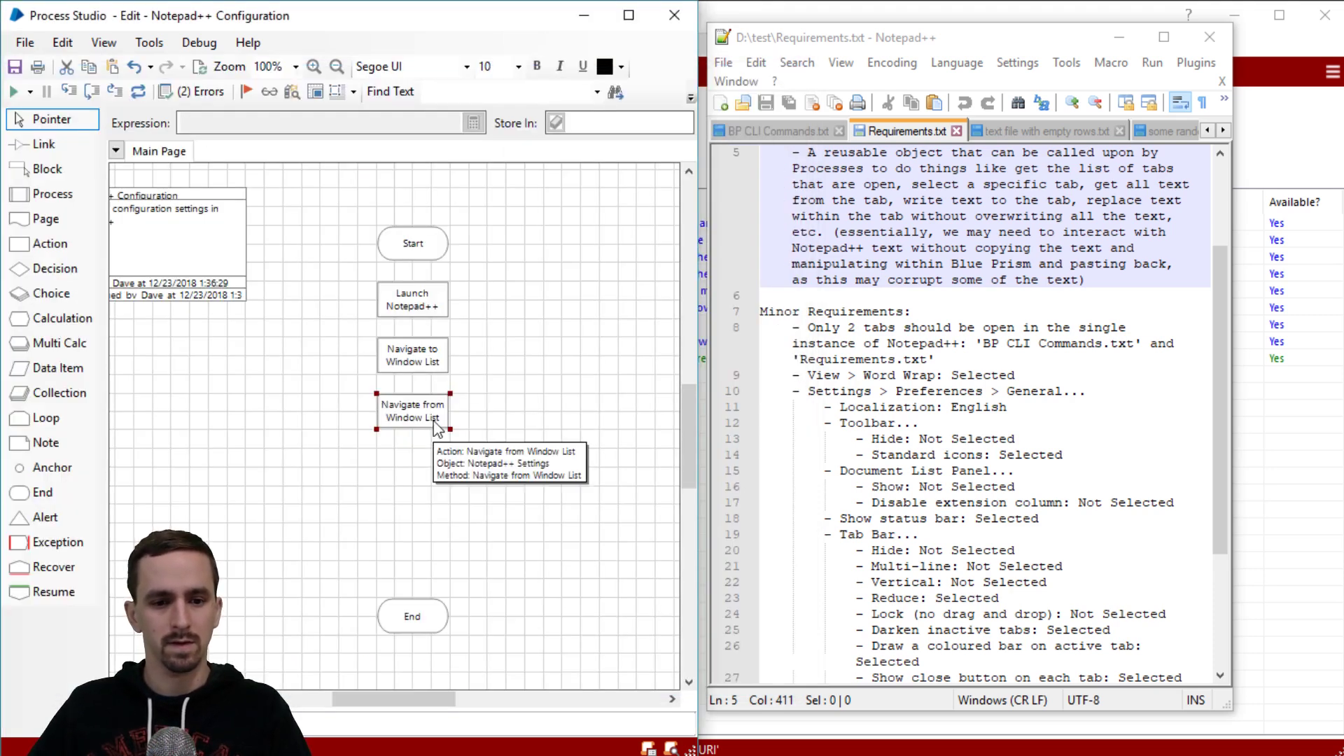
{"action": "left_click_drag", "start_coordinate": [437, 427], "coordinate": [428, 561]}
{"action": "left_click", "coordinate": [486, 430]}
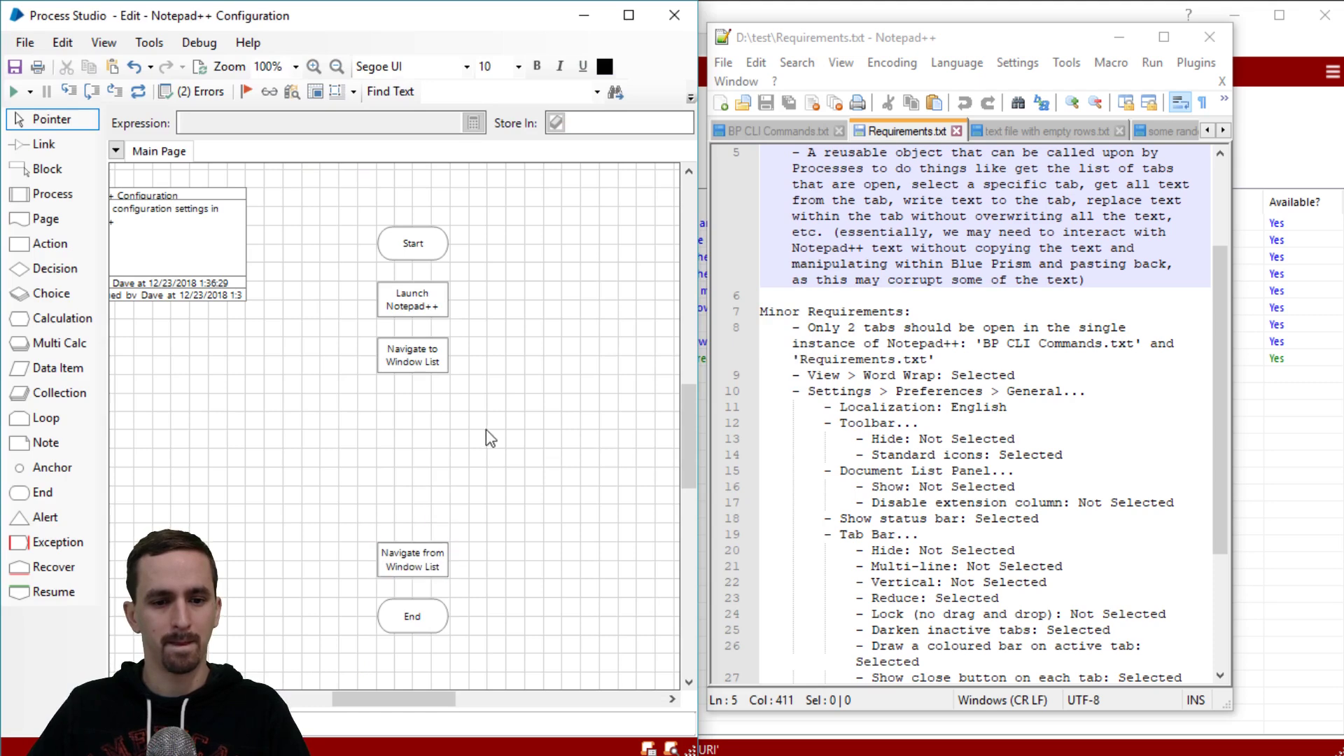
- Duplicate the Navigate to Window List stage directly below itself and set the copy's action to Get Window List
{"action": "left_click", "coordinate": [396, 350]}
{"action": "key", "text": "ctrl+c"}
{"action": "key", "text": "ctrl+v"}
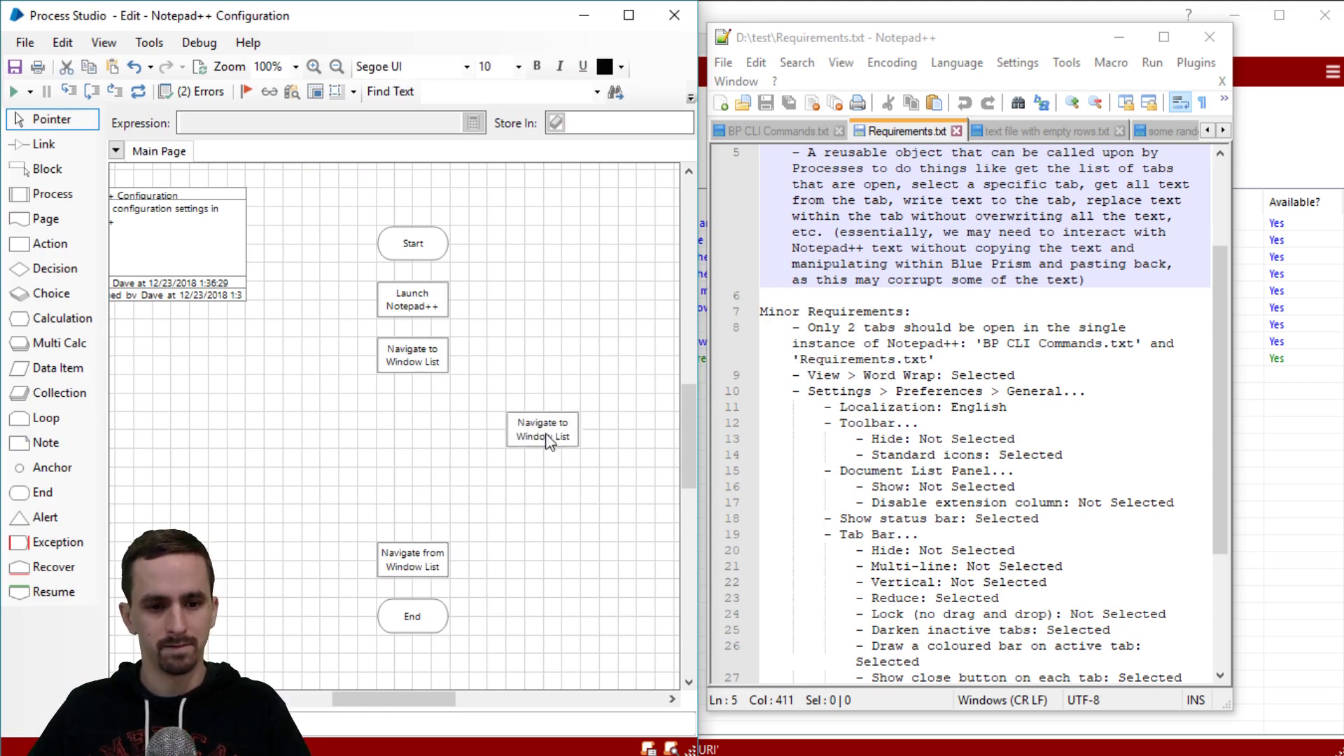
{"action": "double_click", "coordinate": [424, 420]}
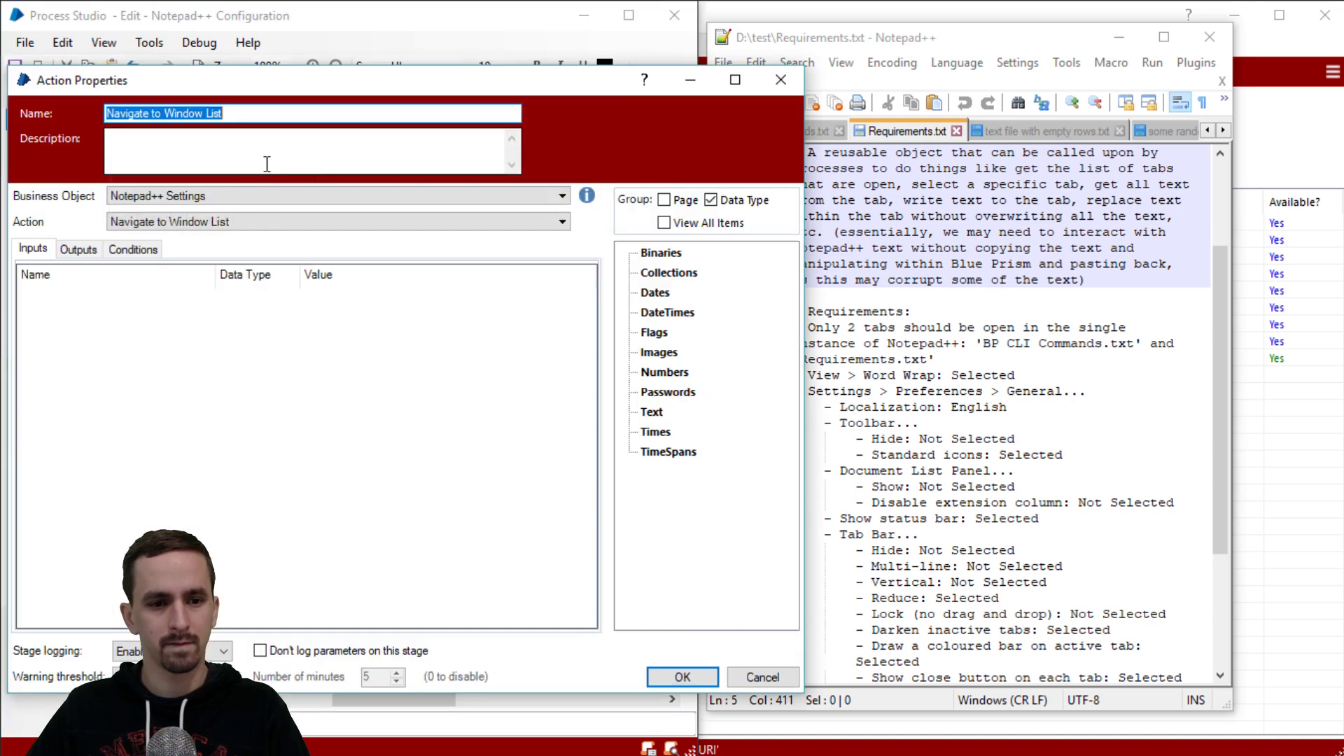
{"action": "left_click", "coordinate": [233, 223]}
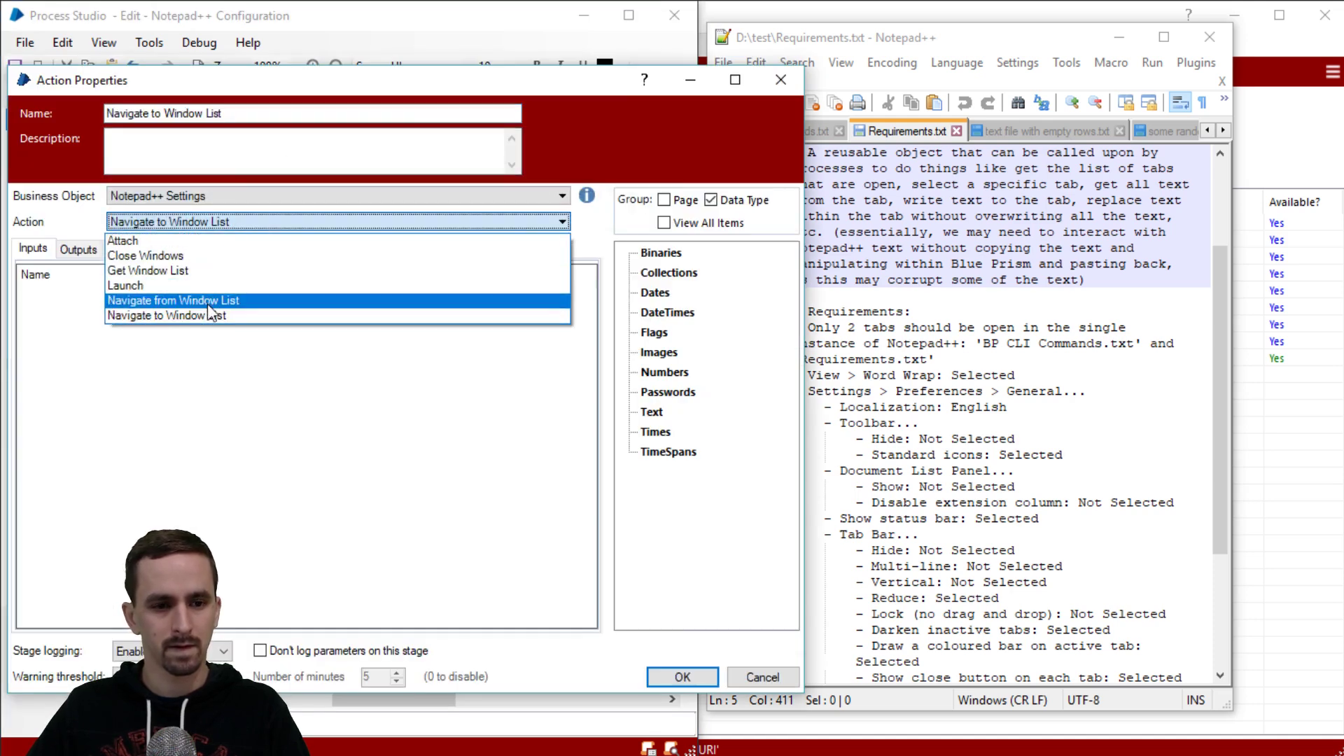
{"action": "left_click", "coordinate": [202, 272]}
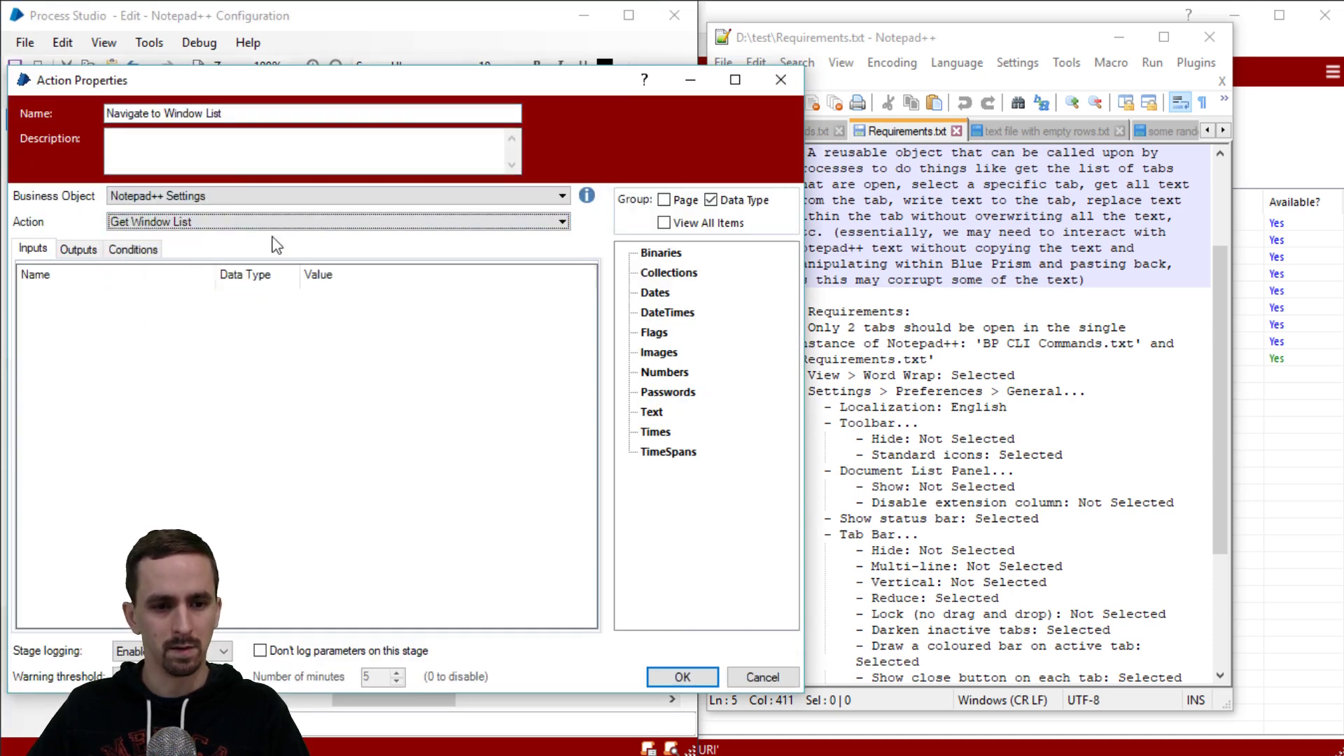
- Store the action's Window List output in a new Window List collection and place that collection level with the stage, left of it
{"action": "left_click", "coordinate": [78, 249]}
{"action": "left_click", "coordinate": [310, 301]}
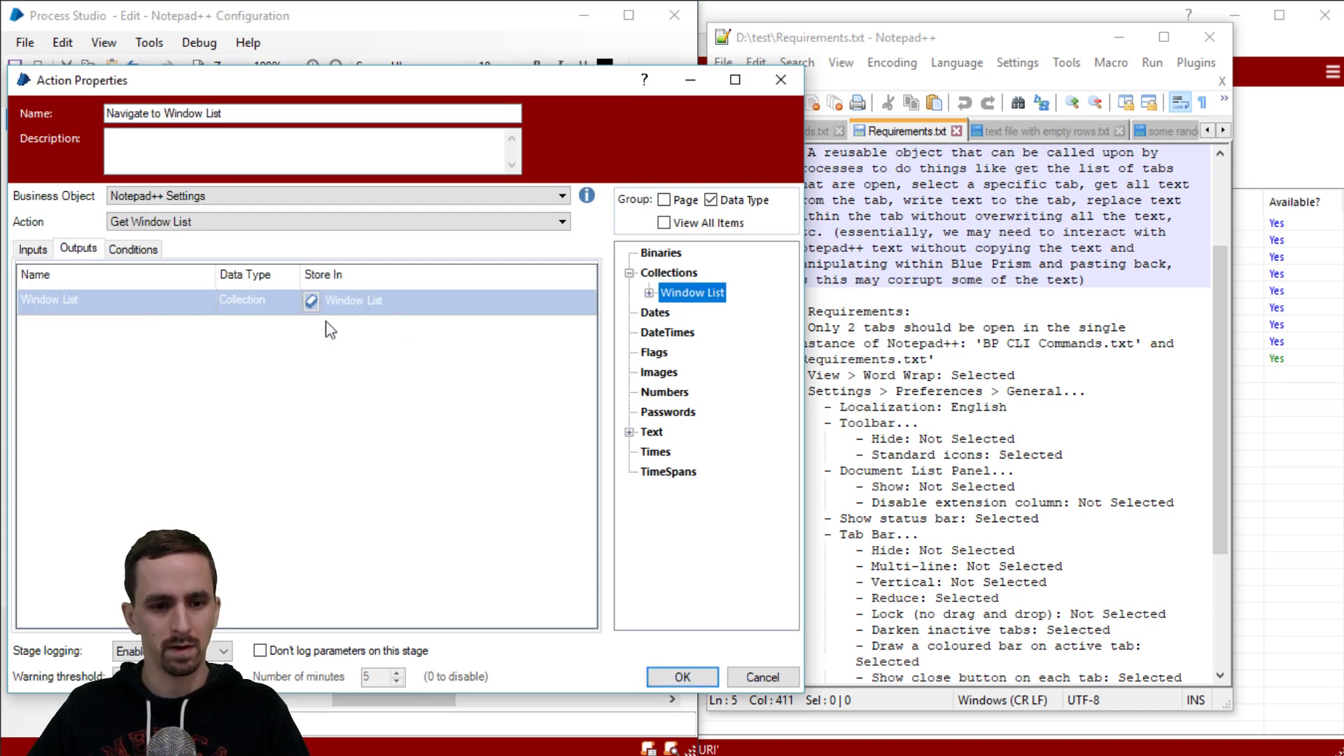
{"action": "left_click", "coordinate": [683, 676]}
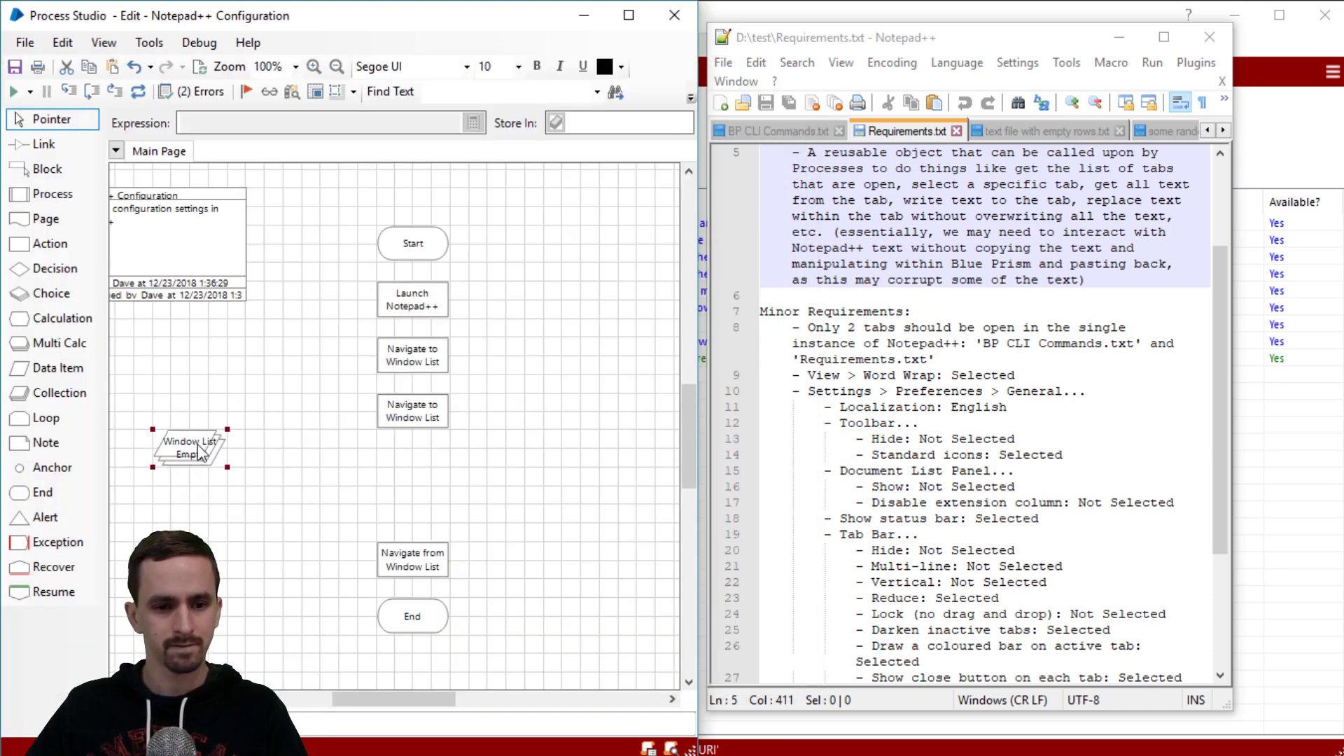
{"action": "left_click_drag", "start_coordinate": [193, 462], "coordinate": [245, 427]}
{"action": "left_click", "coordinate": [434, 459]}
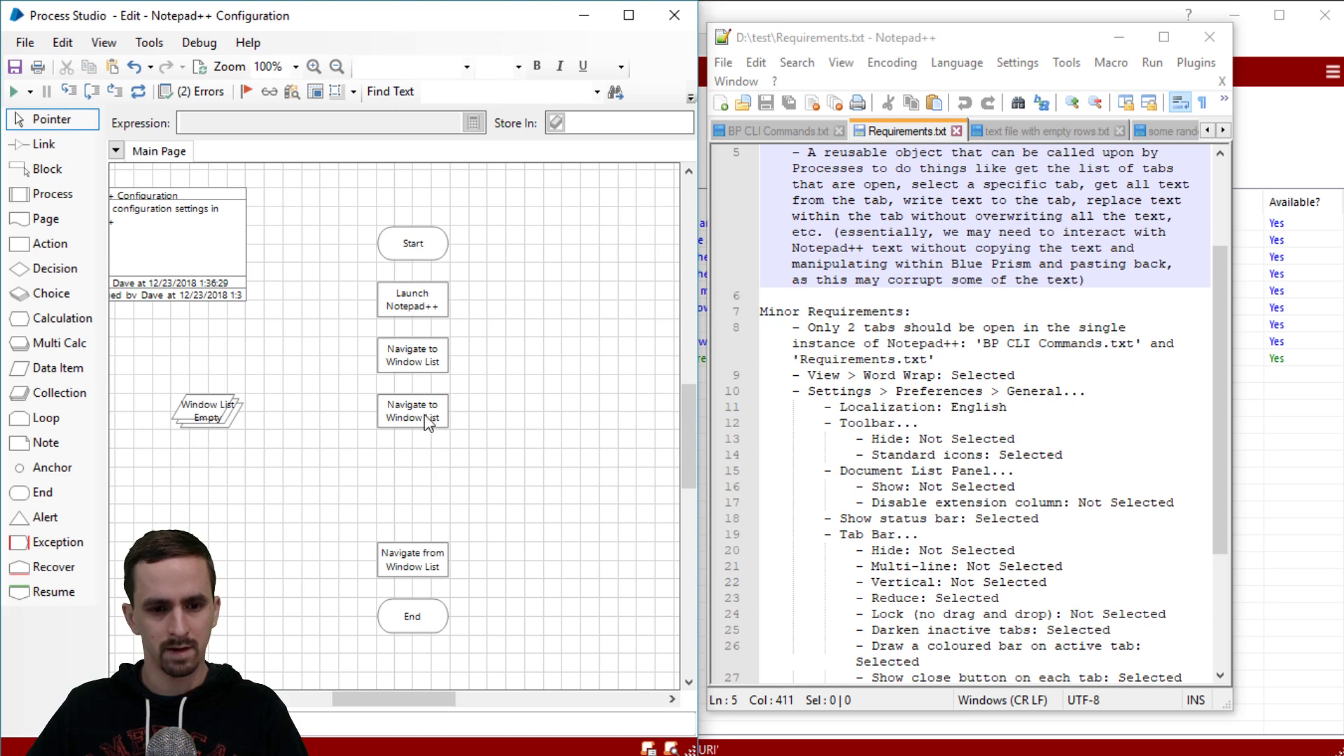
- Rename the copied Navigate to Window List stage that runs the Get Window List action as "Get Window List"
{"action": "double_click", "coordinate": [425, 420]}
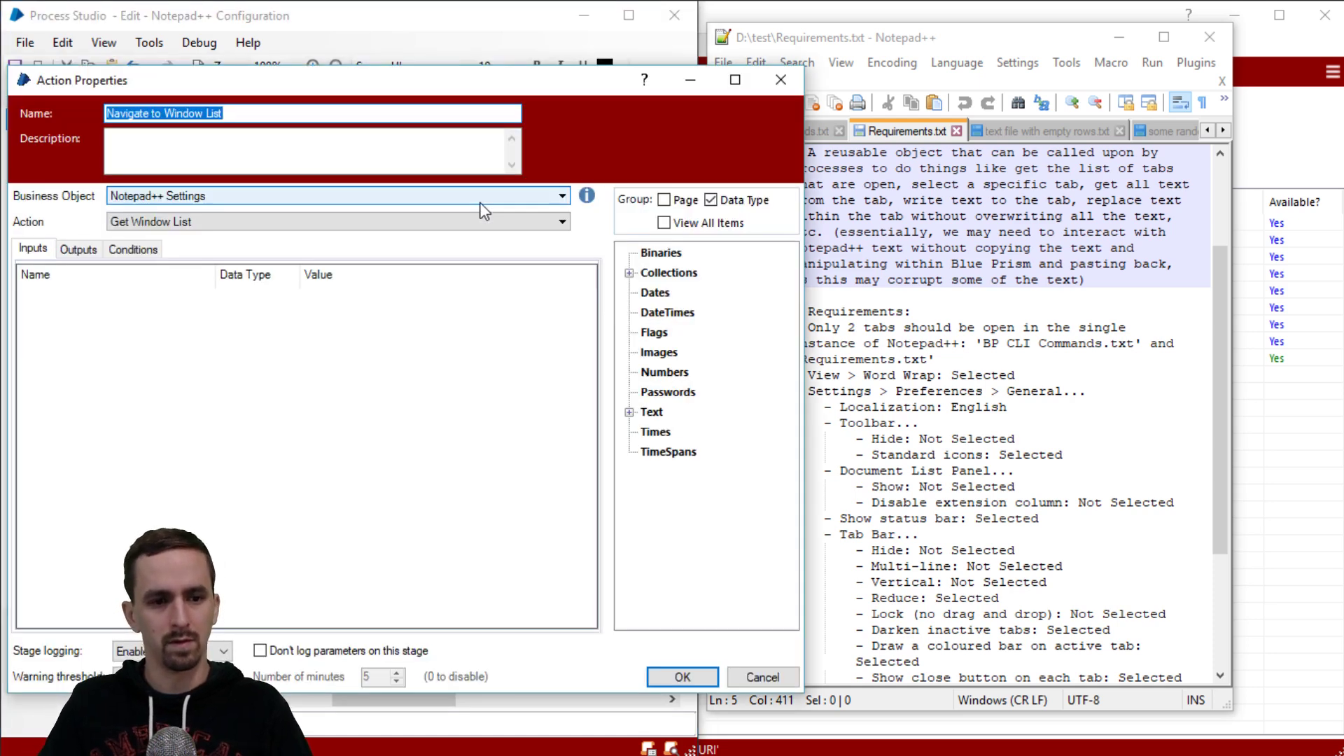
{"action": "key", "text": "Home"}
{"action": "key", "text": "ctrl+shift+Right"}
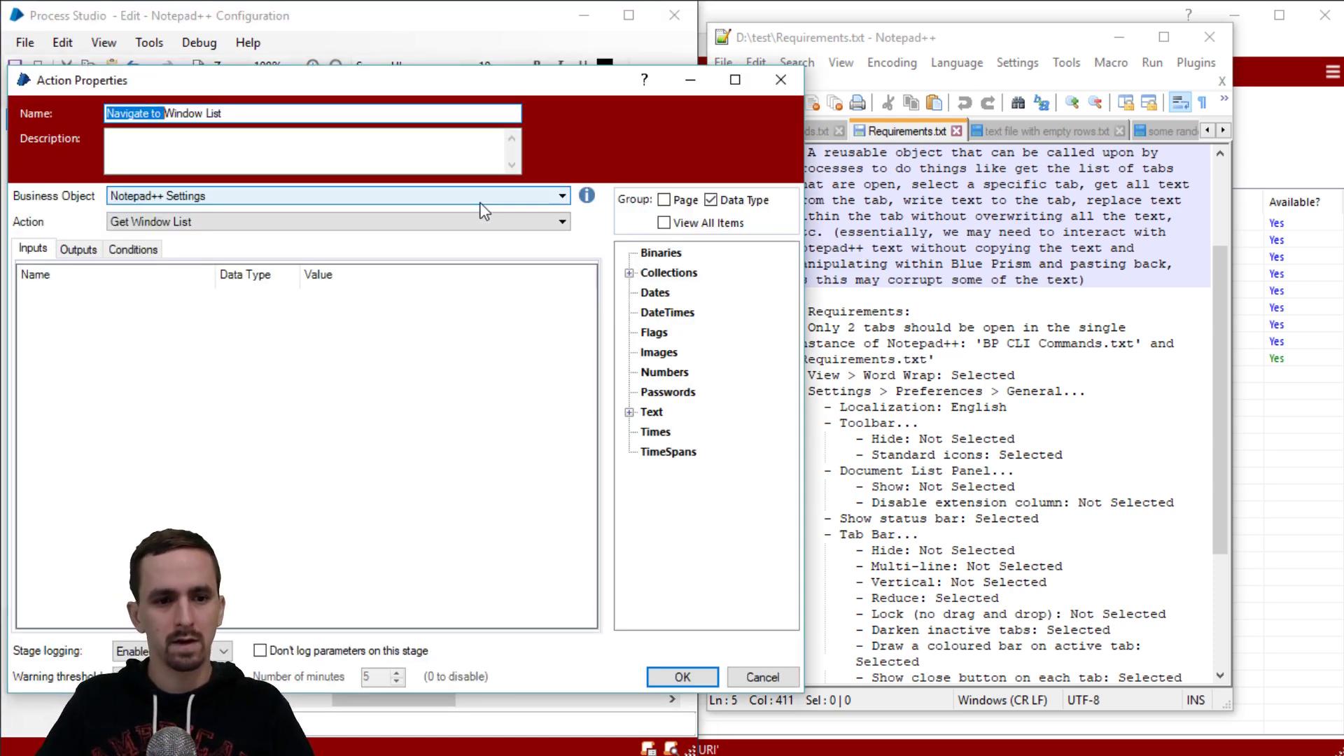
{"action": "type", "text": "Get"}
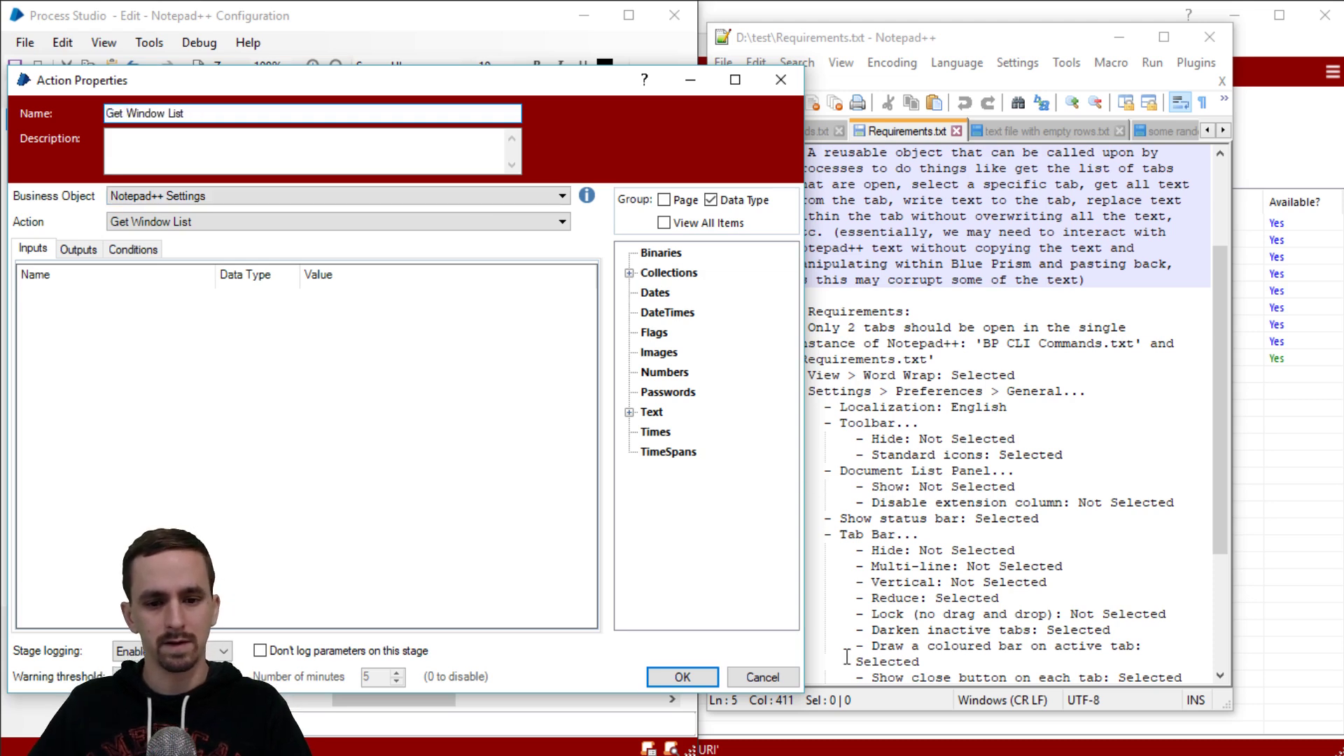
{"action": "left_click", "coordinate": [704, 675]}
- Duplicate the Get Window List stage directly below itself and set the copy's action to Close Windows
{"action": "key", "text": "ctrl+c"}
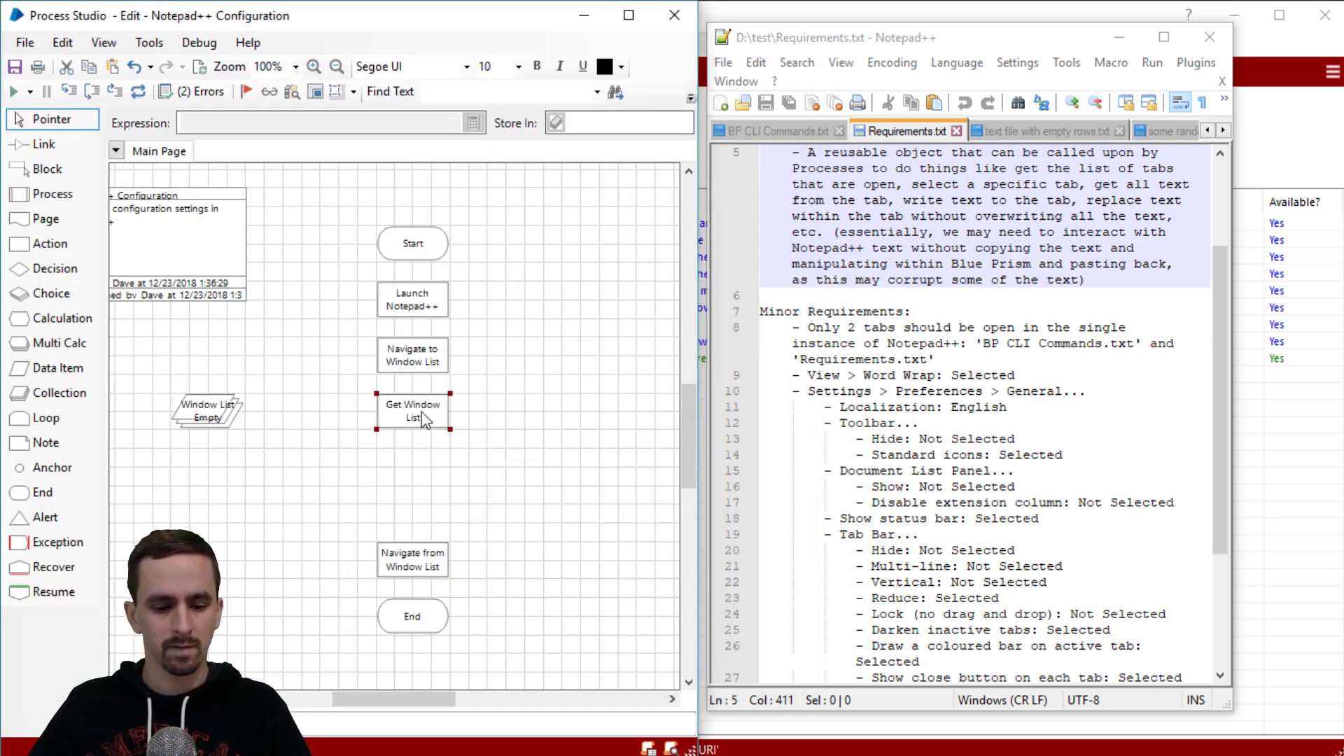
{"action": "key", "text": "ctrl+v"}
{"action": "left_click", "coordinate": [417, 465]}
{"action": "double_click", "coordinate": [418, 462]}
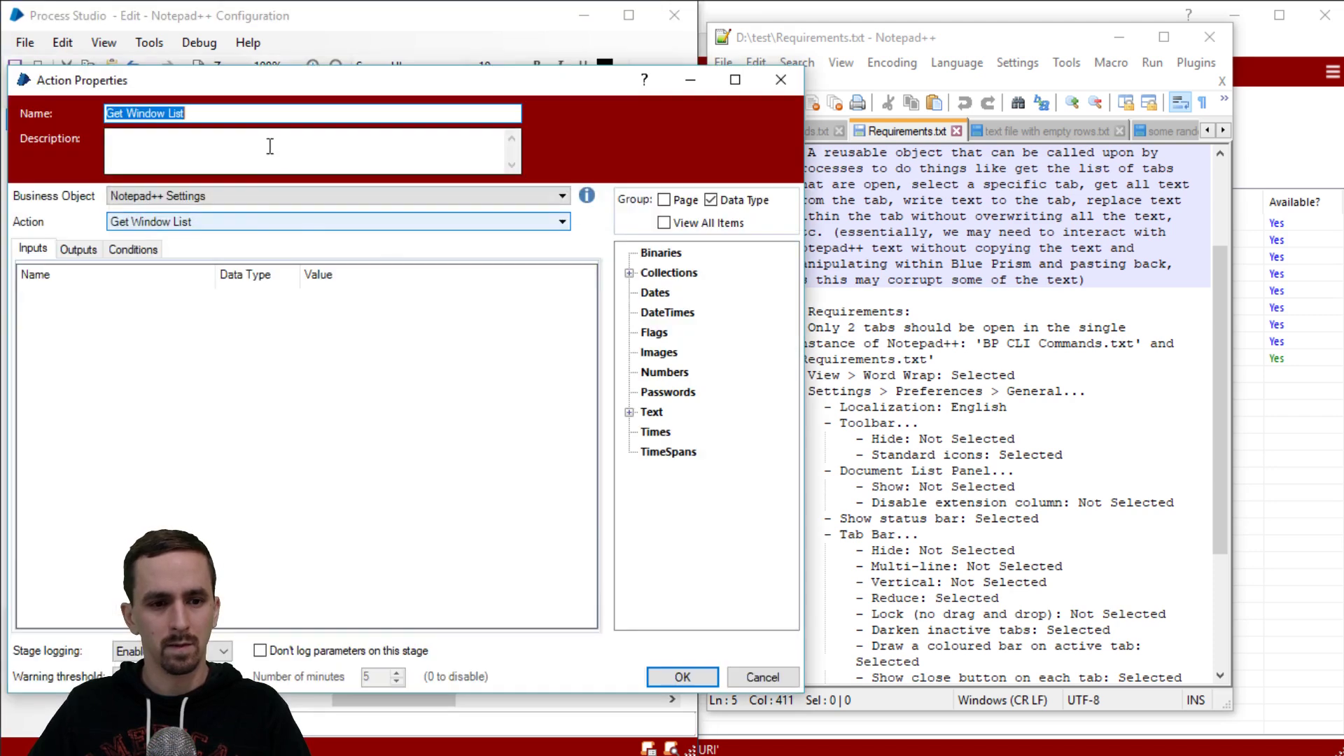
{"action": "left_click", "coordinate": [255, 231]}
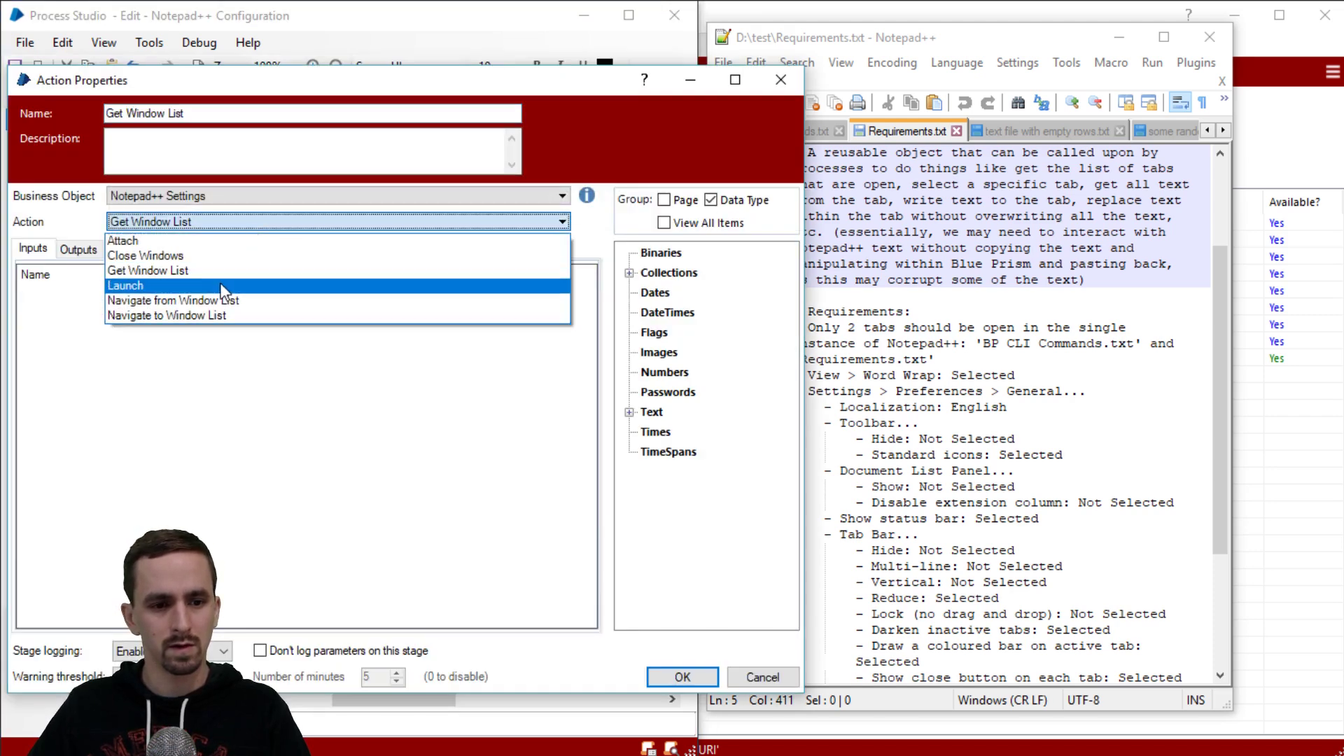
{"action": "left_click", "coordinate": [224, 259]}
- Supply the Window List collection as the Close Windows action's Window List input and accept the stage properties
{"action": "left_click", "coordinate": [386, 331]}
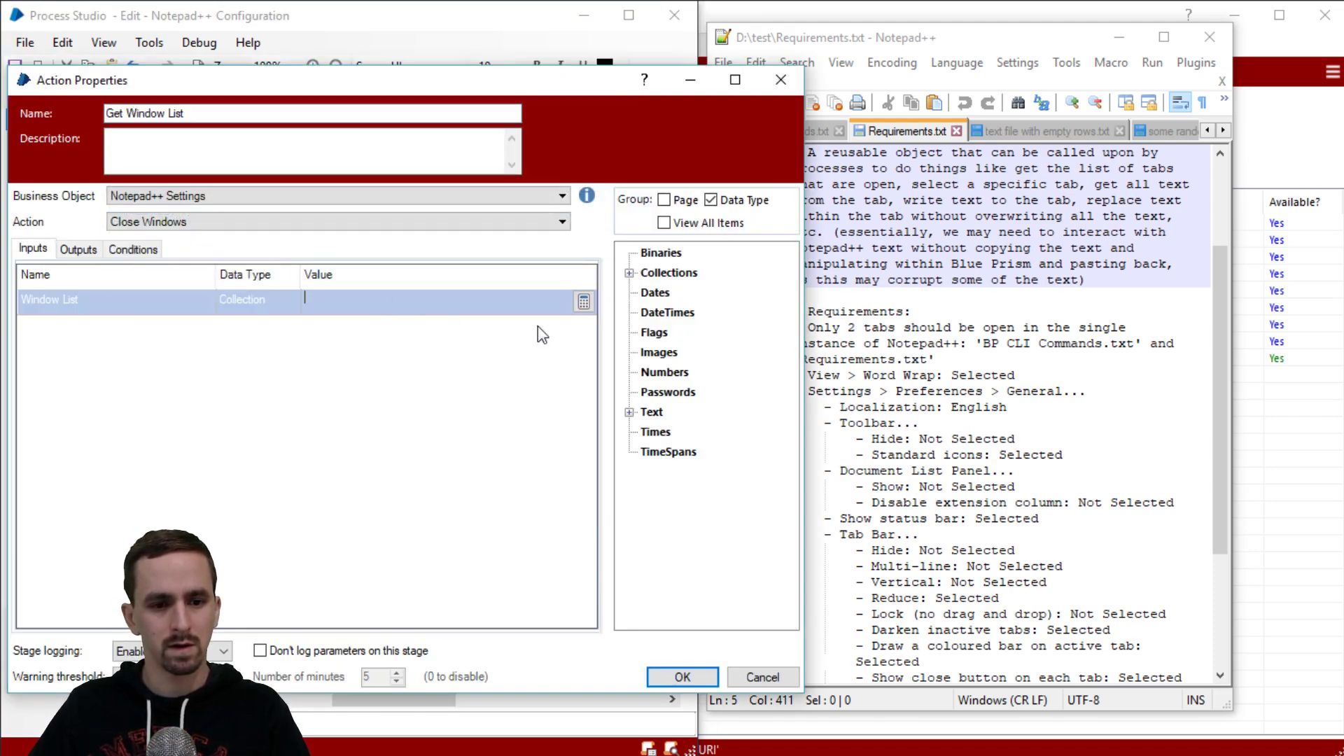
{"action": "left_click", "coordinate": [630, 413]}
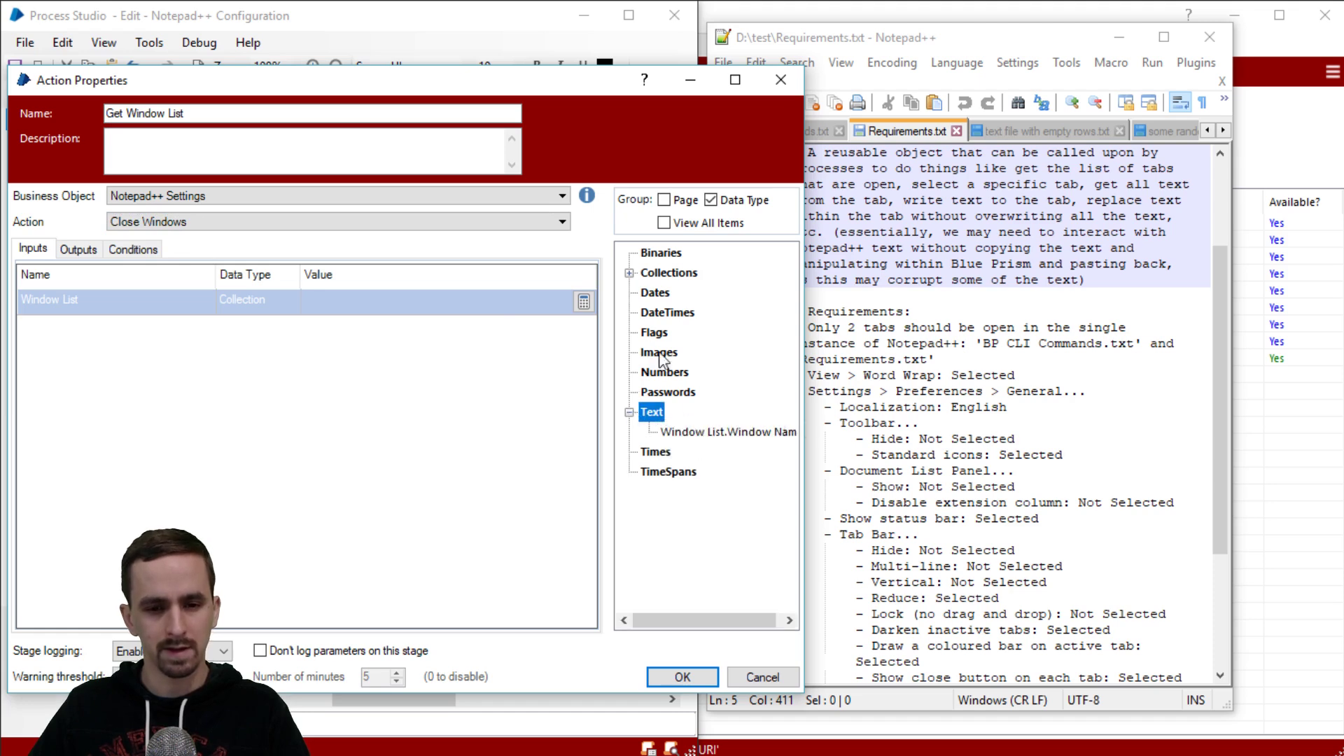
{"action": "left_click", "coordinate": [630, 273]}
{"action": "left_click_drag", "start_coordinate": [692, 293], "coordinate": [400, 305]}
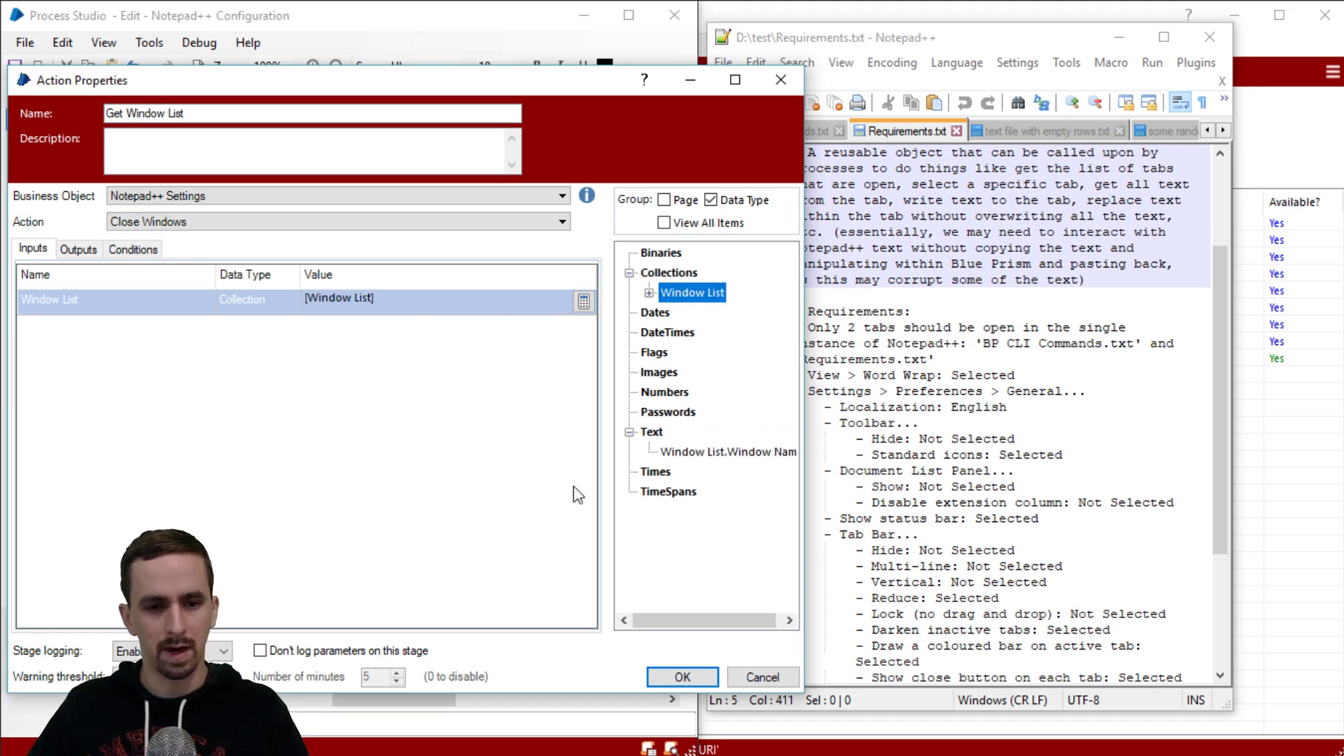
{"action": "left_click", "coordinate": [706, 674]}
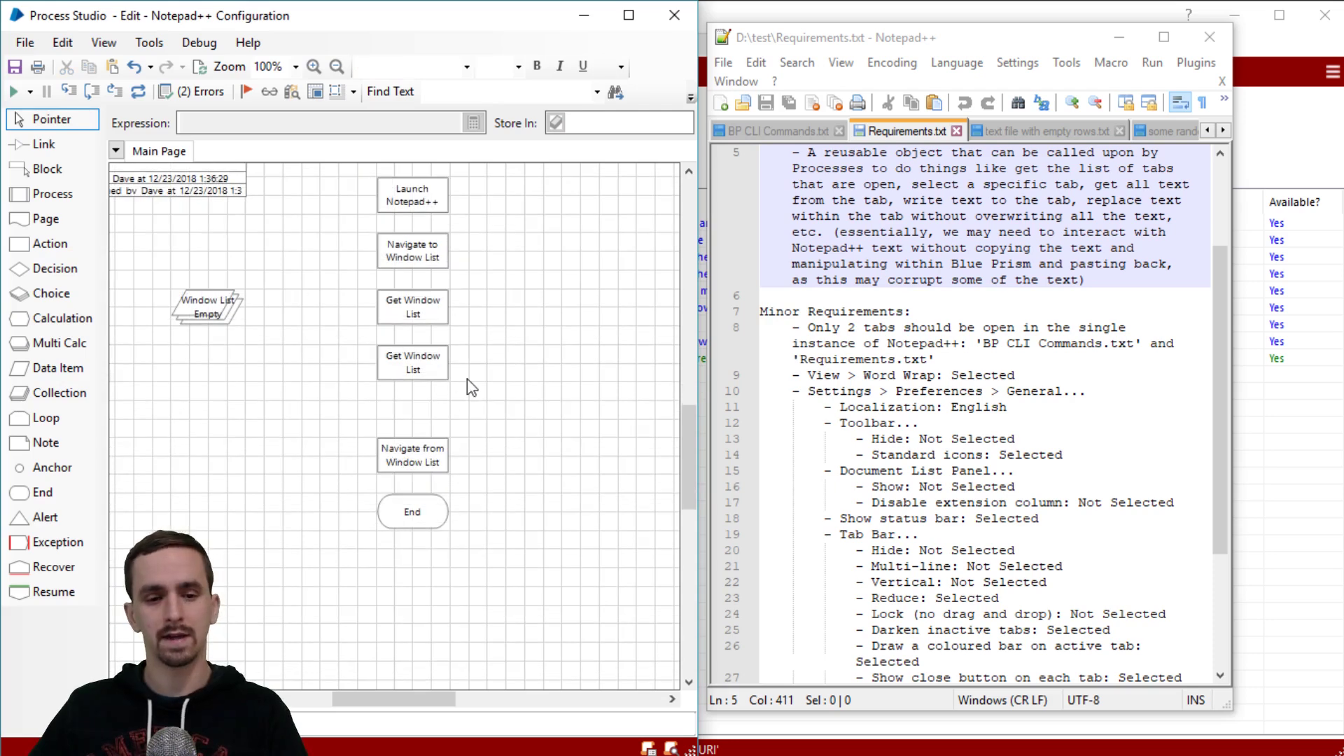
- Rename the lower Get Window List stage "Close Windows"
{"action": "double_click", "coordinate": [441, 369]}
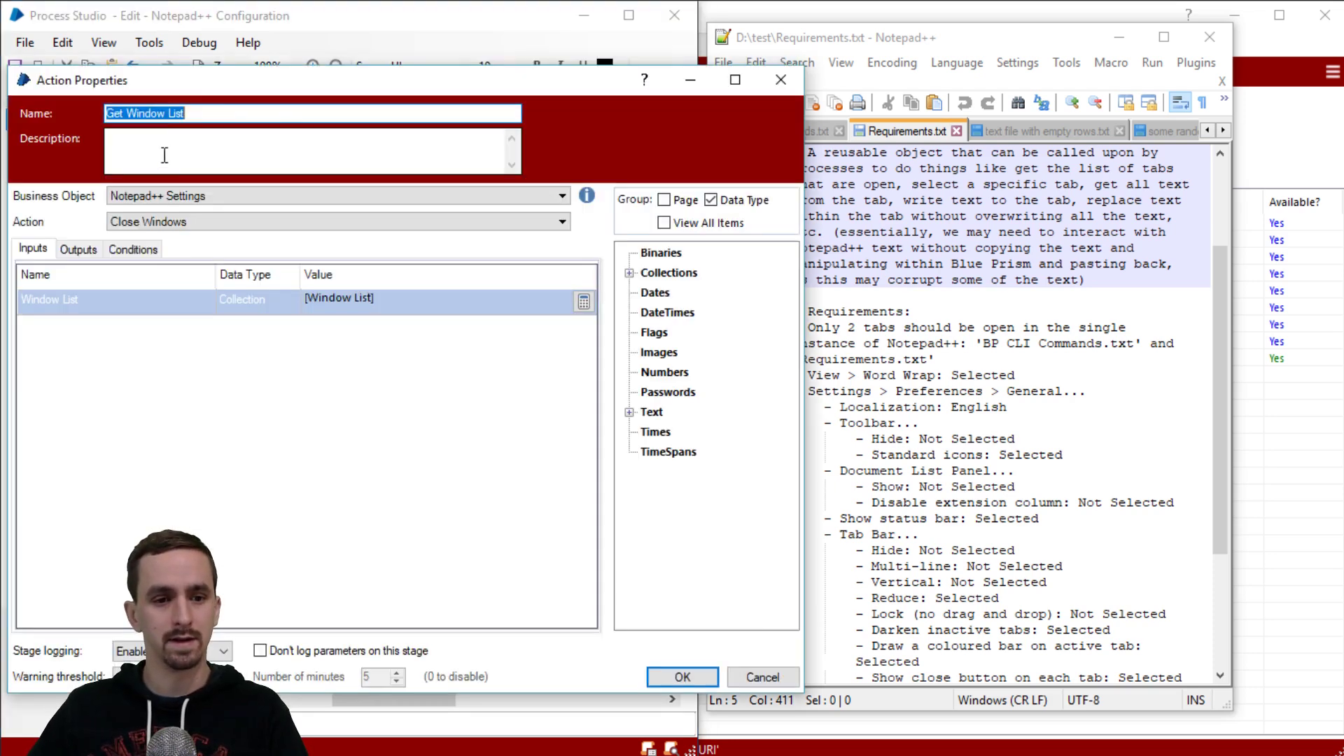
{"action": "left_click", "coordinate": [197, 115]}
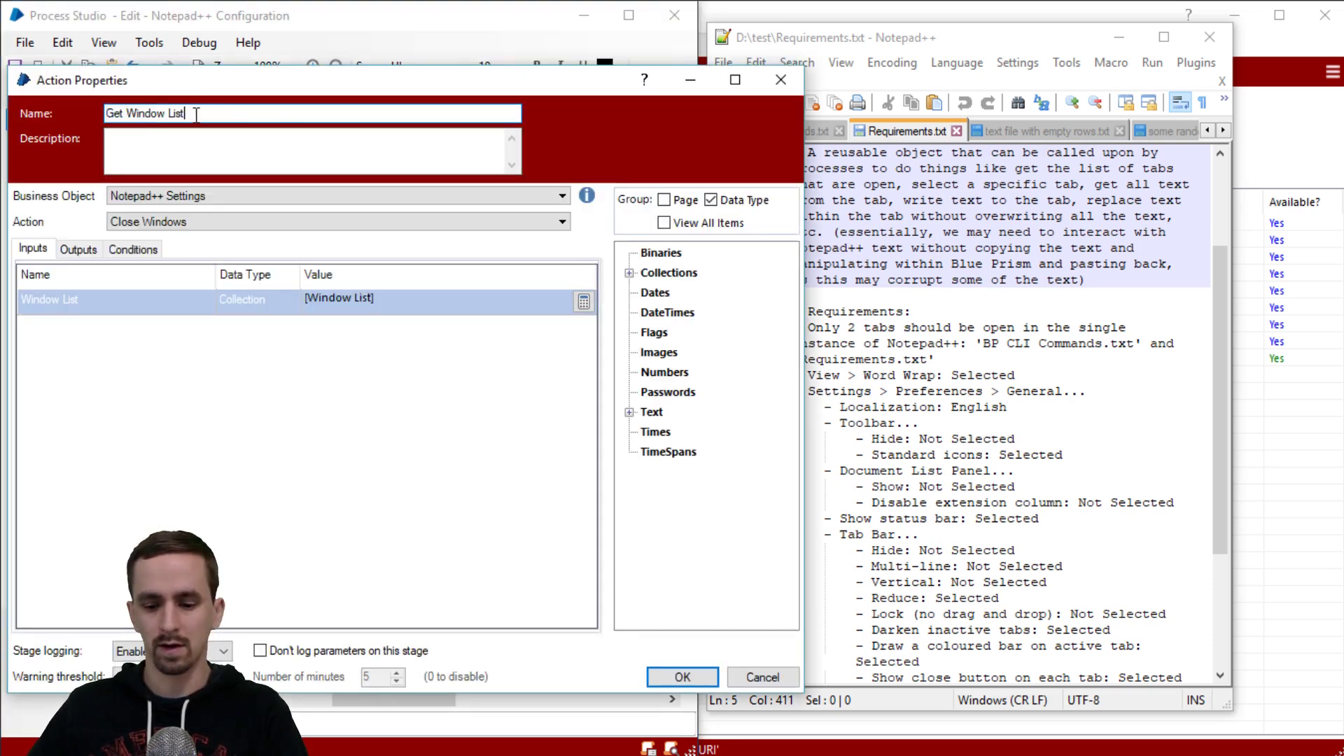
{"action": "type", "text": "s"}
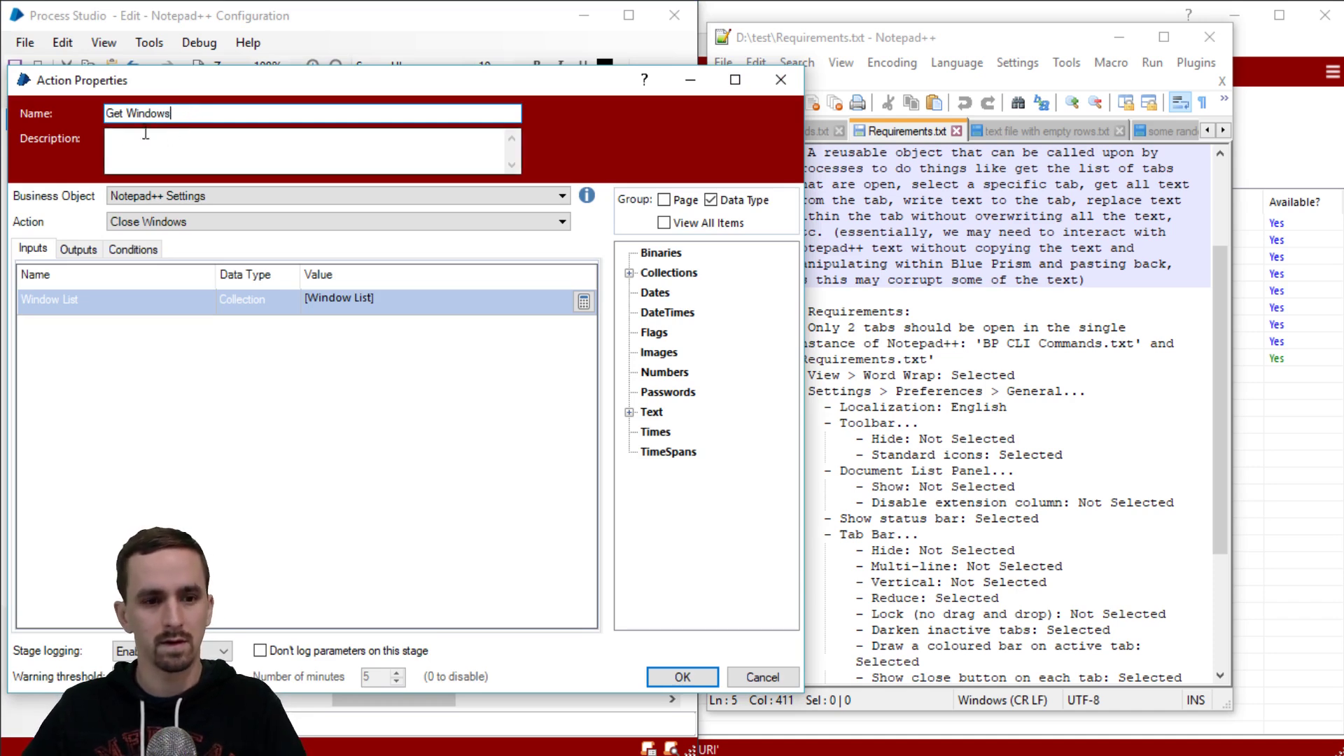
{"action": "type", "text": "Close"}
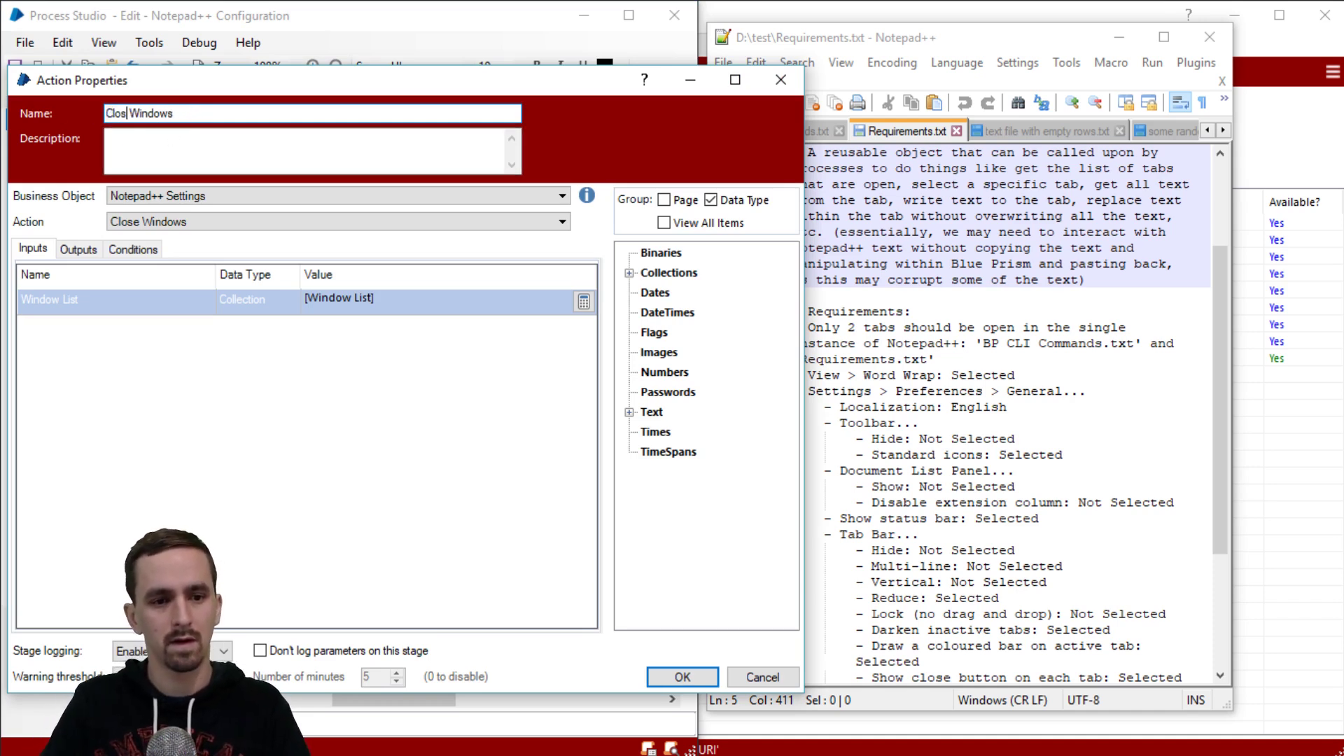
{"action": "key", "text": "BackSpace"}
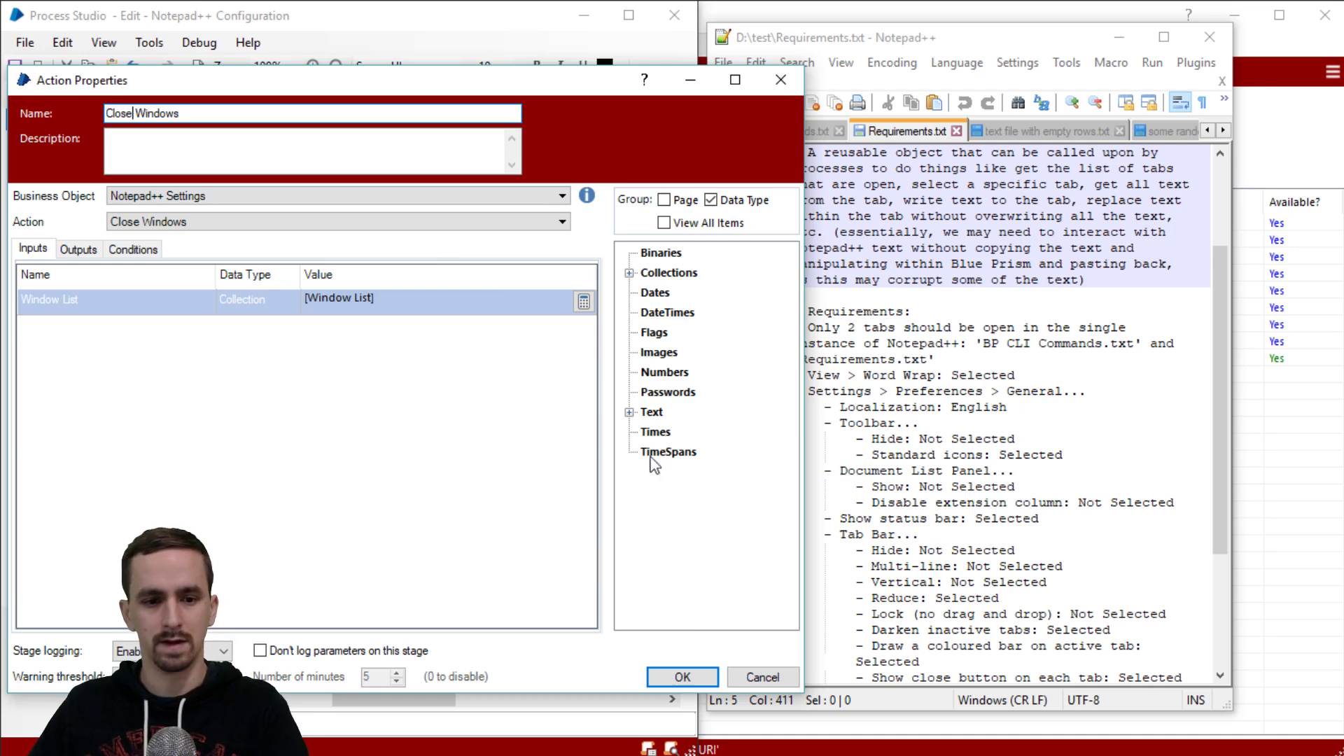
{"action": "left_click", "coordinate": [683, 677]}
{"action": "scroll", "coordinate": [473, 443], "scroll_direction": "up", "scroll_amount": 3}
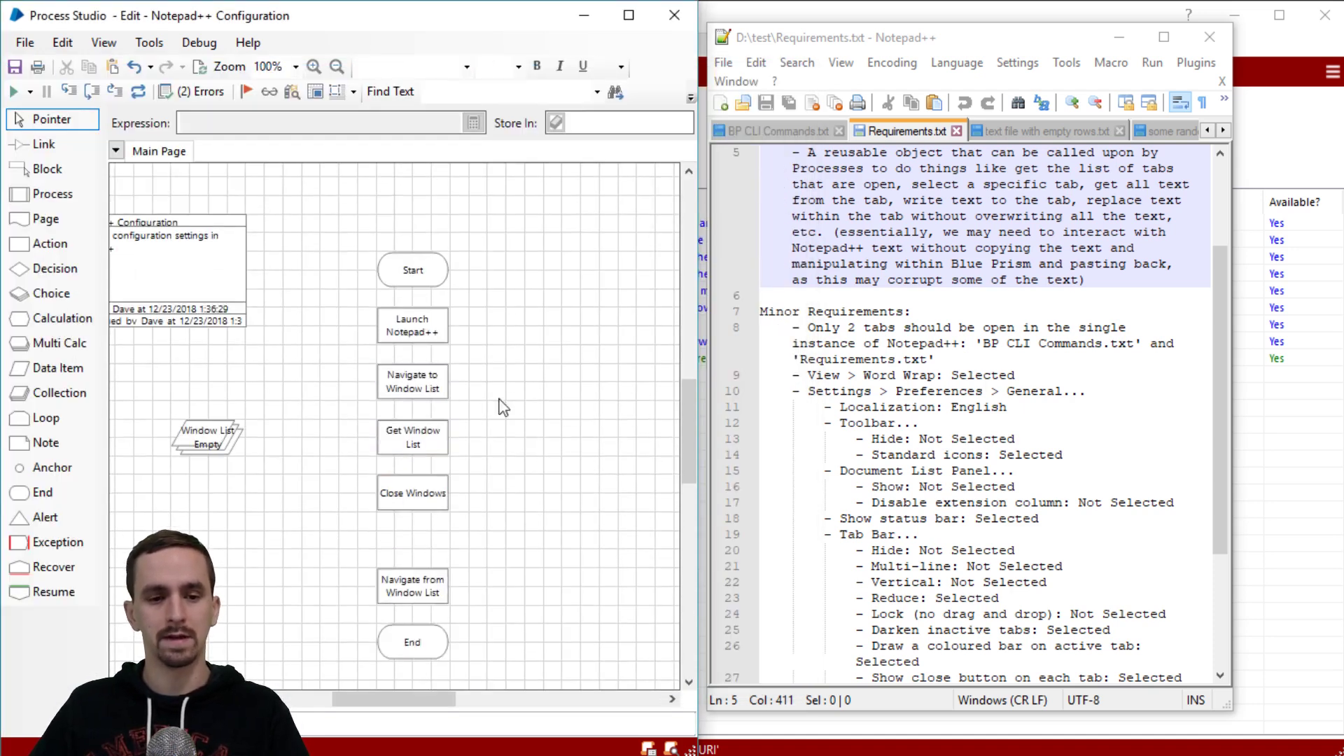
{"action": "left_click", "coordinate": [430, 333]}
{"action": "left_click", "coordinate": [422, 387]}
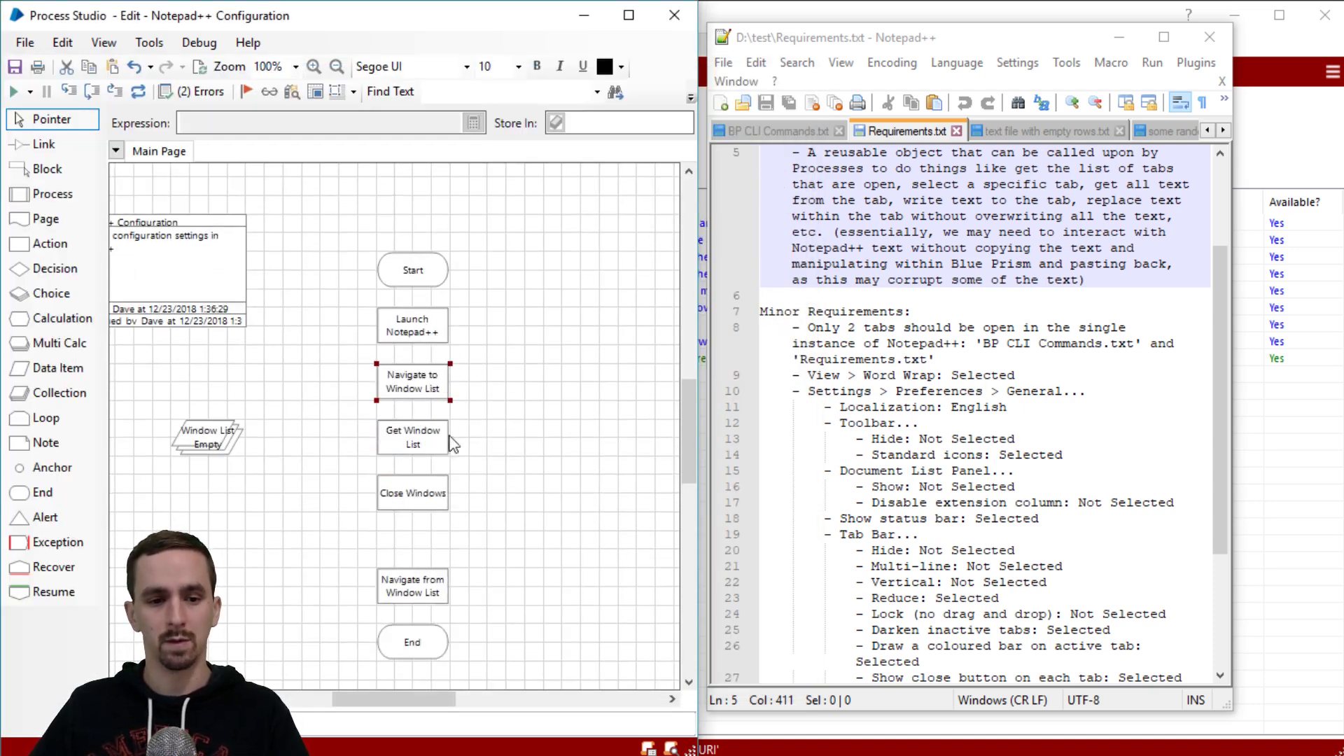
{"action": "left_click", "coordinate": [433, 448]}
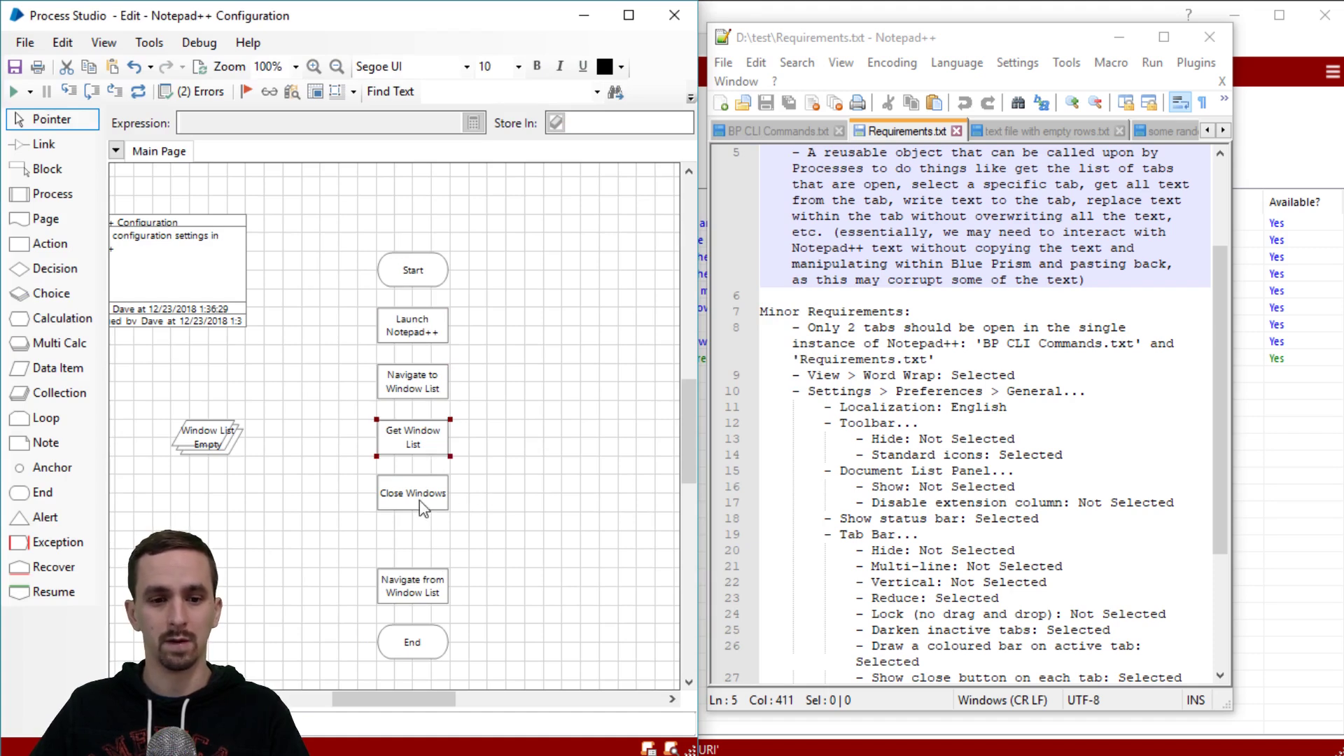
{"action": "left_click", "coordinate": [393, 498]}
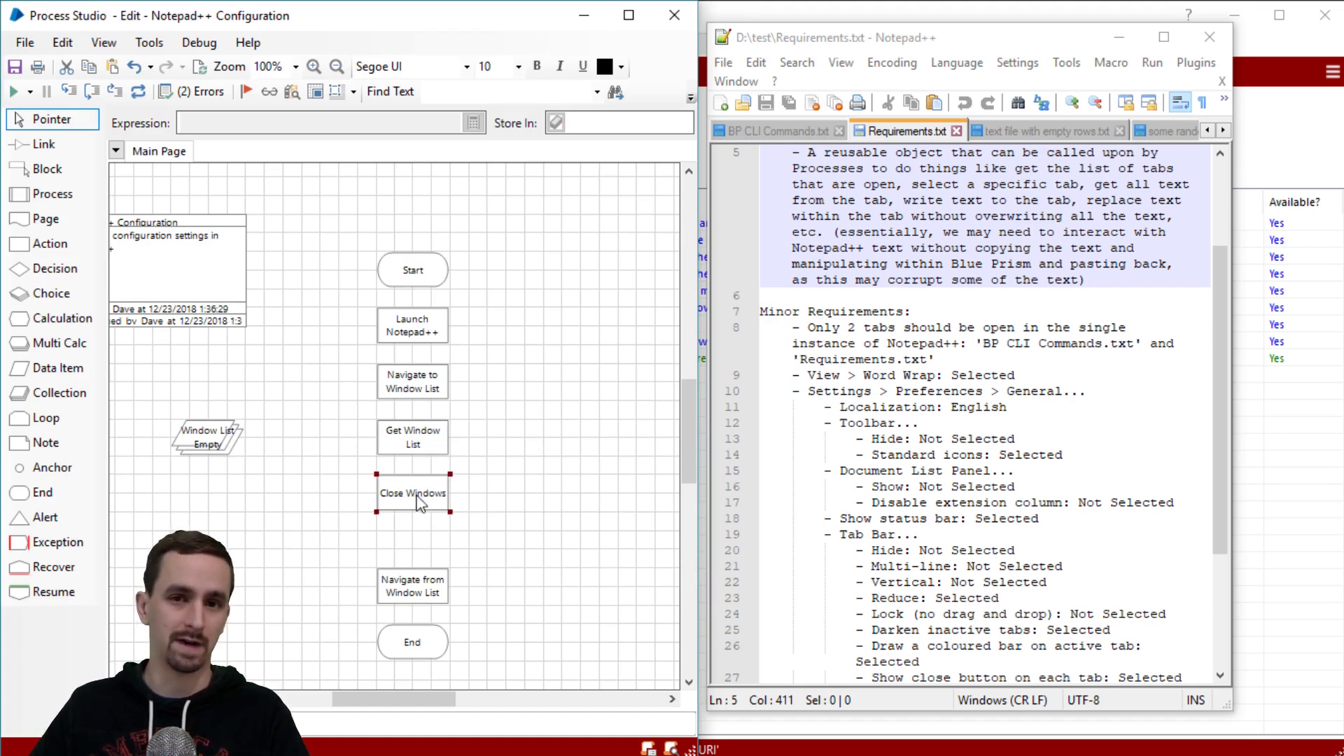
- Move the Navigate from Window List and End stages up together so they follow directly below Close Windows
{"action": "scroll", "coordinate": [427, 518], "scroll_direction": "down", "scroll_amount": 1}
{"action": "left_click", "coordinate": [444, 550]}
{"action": "left_click", "coordinate": [416, 620], "text": "ctrl"}
{"action": "left_click_drag", "start_coordinate": [417, 621], "coordinate": [418, 583]}
{"action": "left_click", "coordinate": [505, 464]}
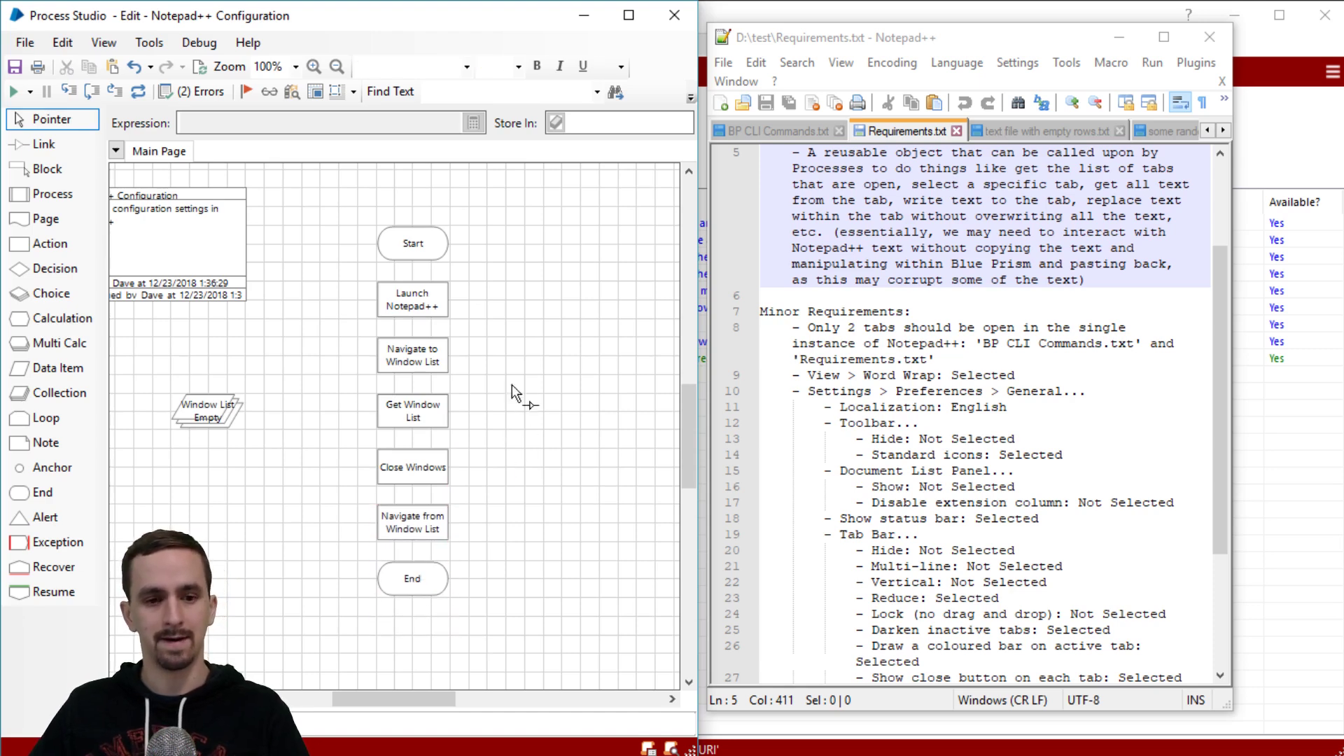
- Link all the stages in sequence from Start through Launch Notepad++ and the window list actions to End
{"action": "key", "text": "l"}
{"action": "left_click_drag", "start_coordinate": [413, 252], "coordinate": [424, 371]}
{"action": "left_click_drag", "start_coordinate": [414, 379], "coordinate": [423, 414]}
{"action": "left_click_drag", "start_coordinate": [413, 428], "coordinate": [421, 469]}
{"action": "left_click_drag", "start_coordinate": [412, 485], "coordinate": [418, 562]}
{"action": "key", "text": "Escape"}
- Examine the minor requirement in Requirements.txt about which tabs should be open in Notepad++
{"action": "left_click", "coordinate": [224, 420]}
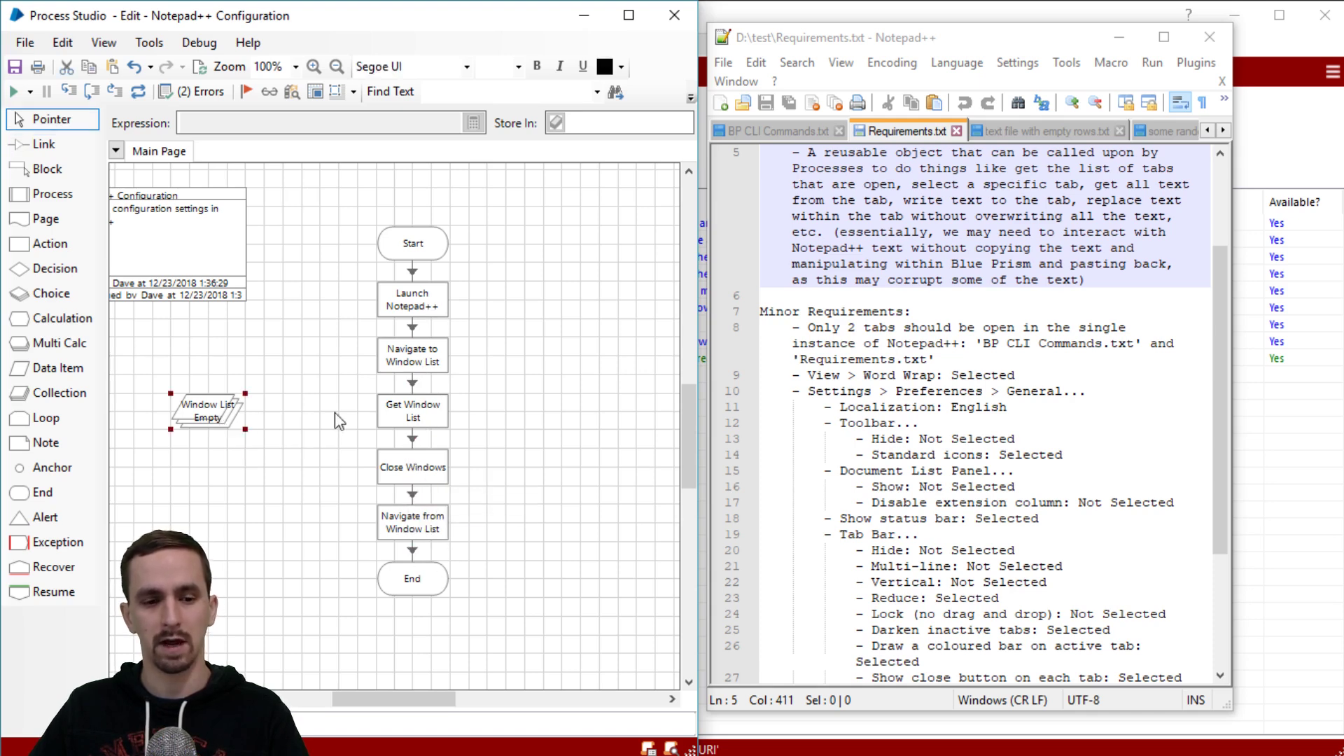
{"action": "left_click", "coordinate": [1012, 251]}
{"action": "left_click", "coordinate": [1014, 353]}
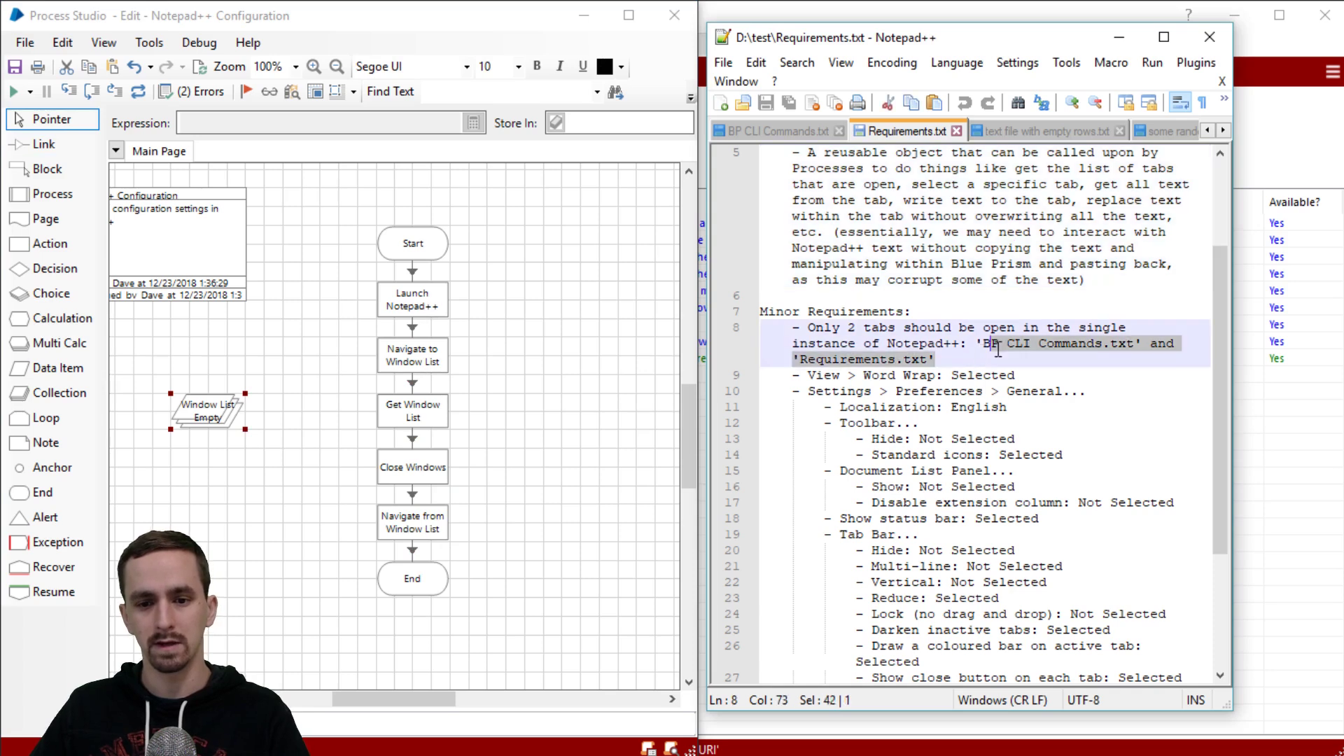
{"action": "left_click_drag", "start_coordinate": [1134, 343], "coordinate": [917, 361]}
{"action": "left_click", "coordinate": [919, 407]}
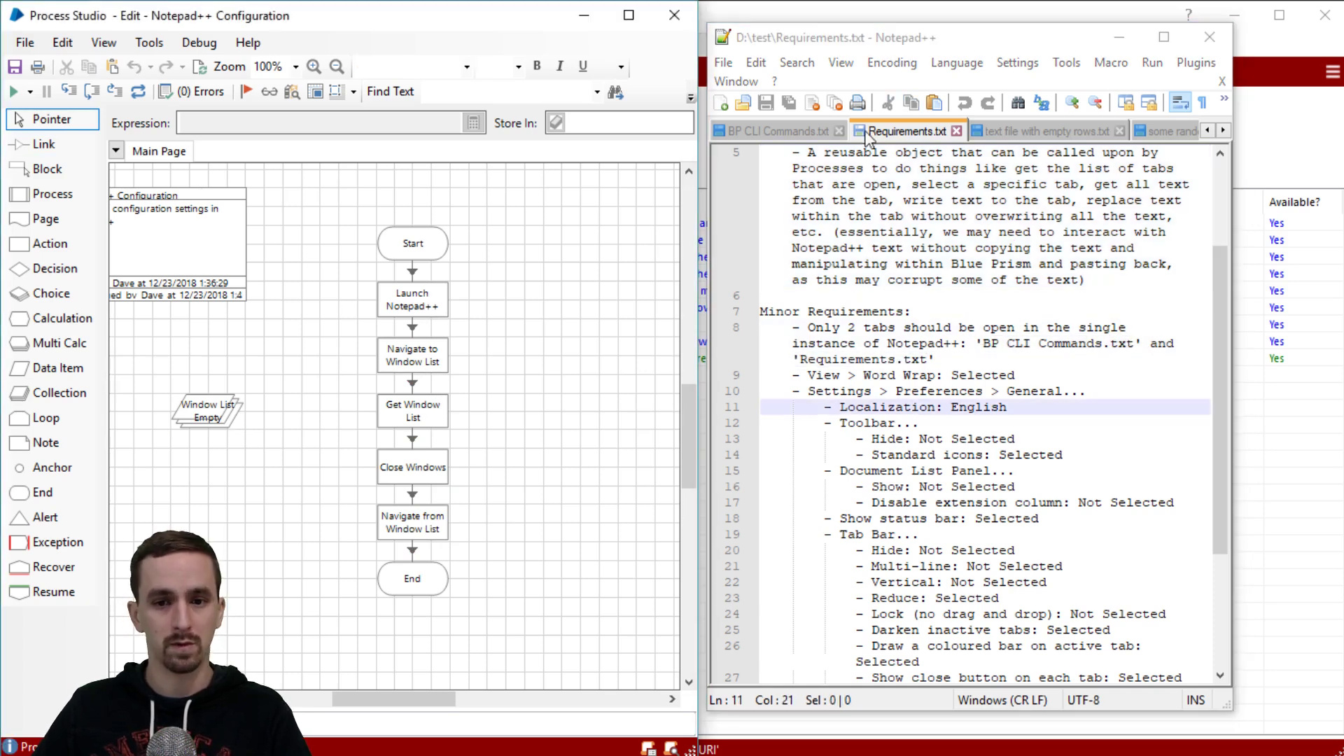
- Close the open Notepad++ window and run the Notepad++ Configuration process from Start to End
{"action": "left_click", "coordinate": [1211, 37]}
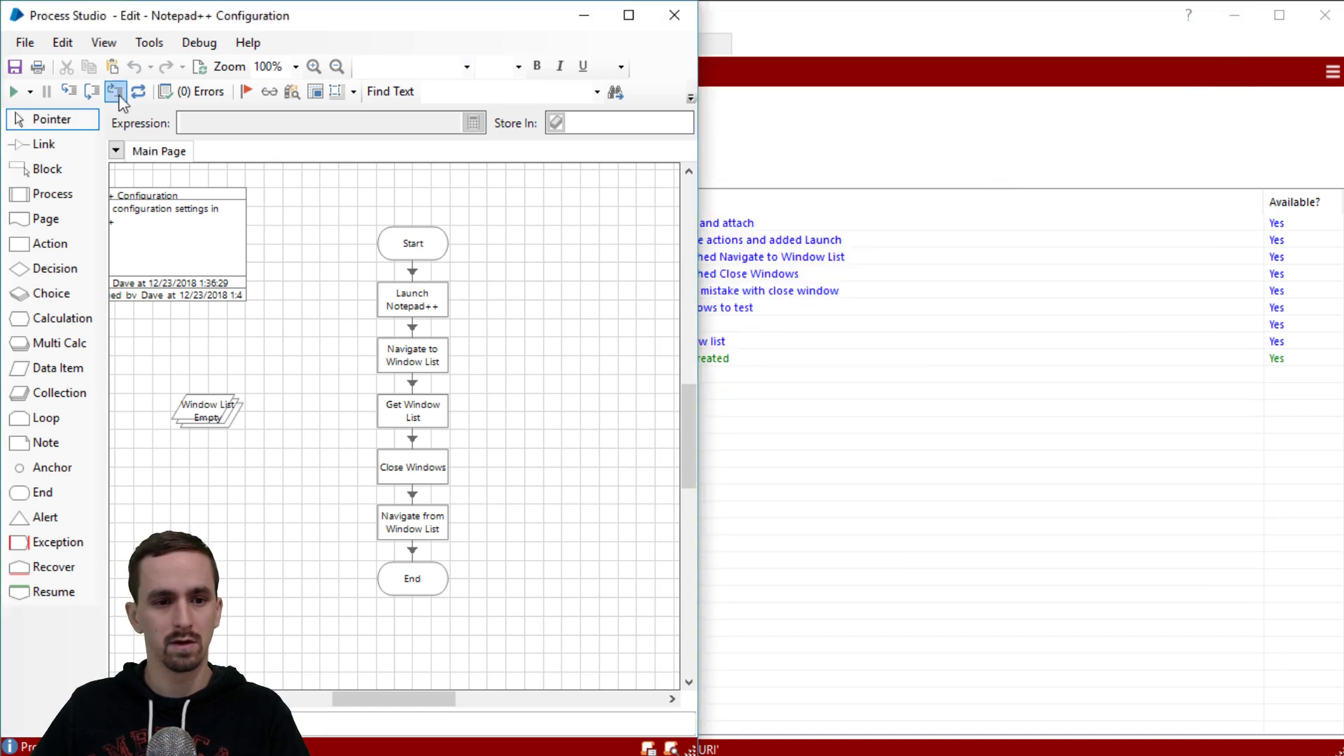
{"action": "left_click", "coordinate": [32, 96]}
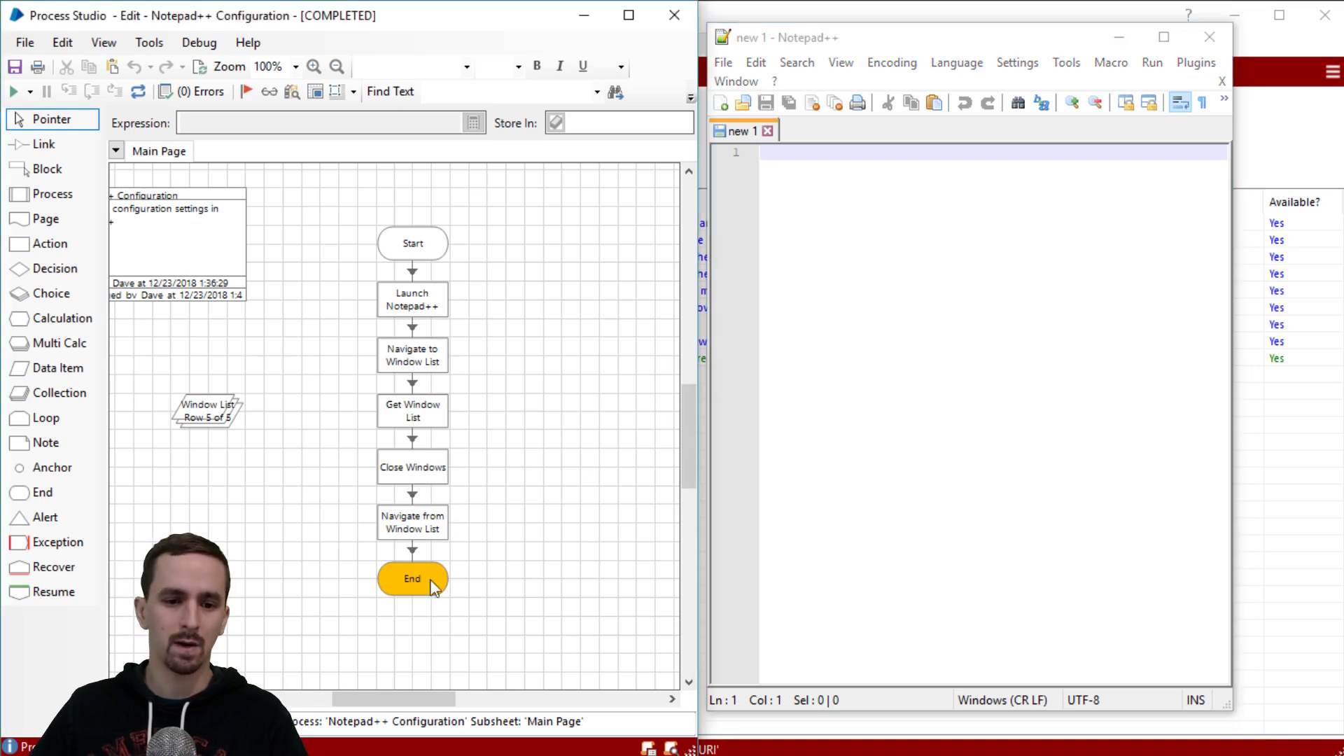
- Move the End stage down and place a copy of the Launch Notepad++ stage between Navigate from Window List and End
{"action": "left_click_drag", "start_coordinate": [431, 581], "coordinate": [423, 621]}
{"action": "left_click", "coordinate": [442, 296]}
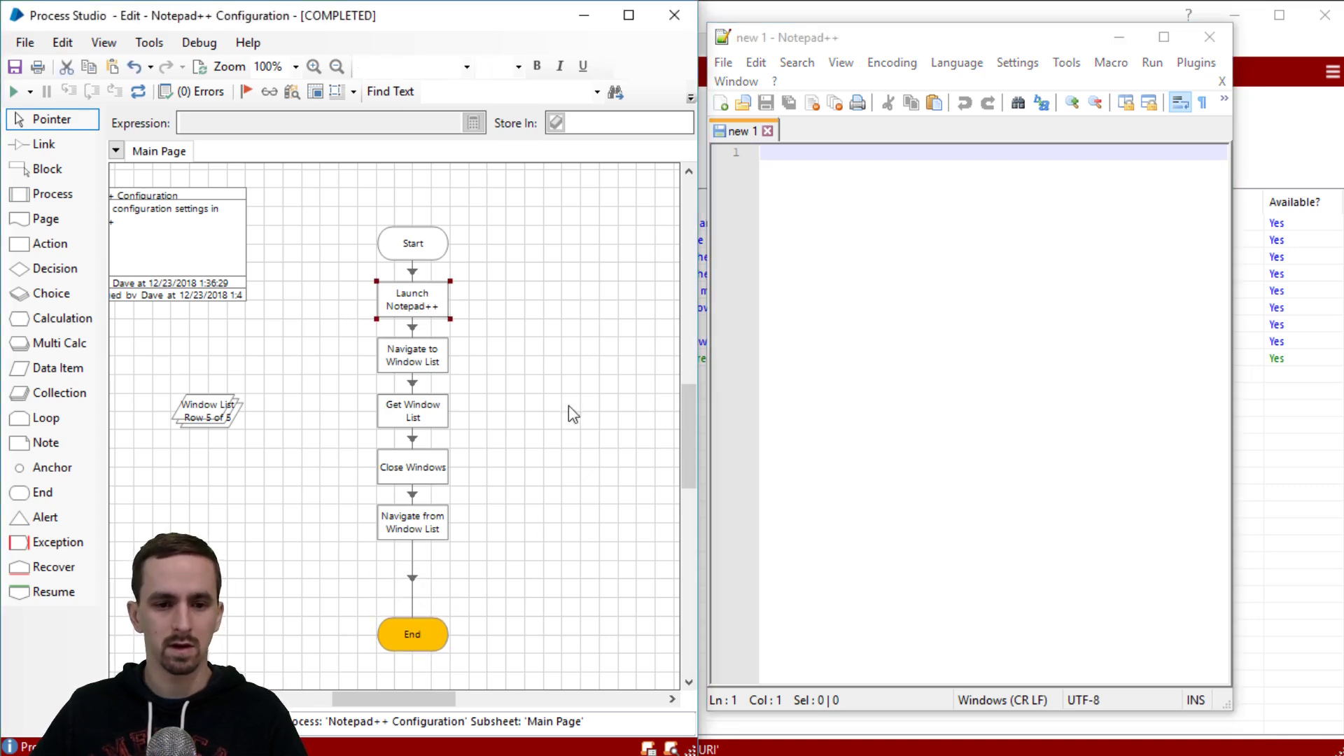
{"action": "key", "text": "ctrl+c"}
{"action": "key", "text": "ctrl+v"}
{"action": "left_click", "coordinate": [447, 592]}
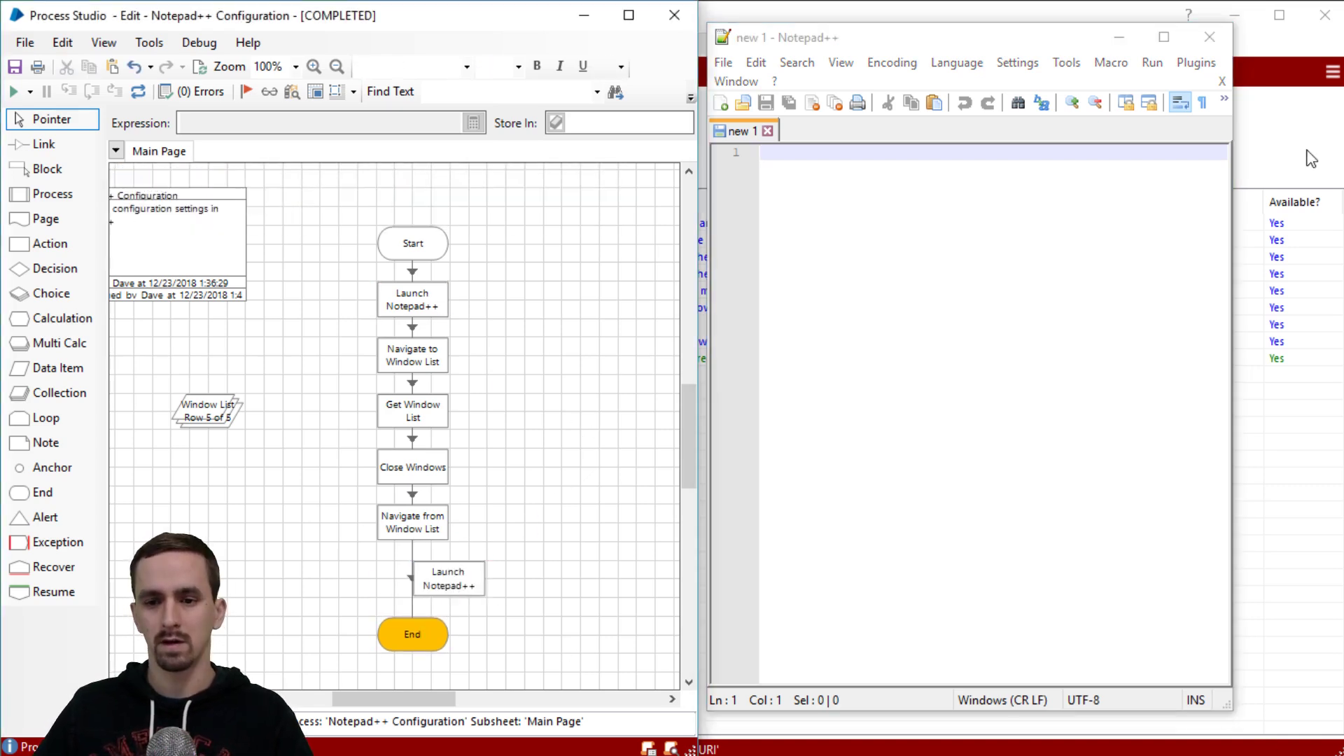
- Open the Notepad++ Settings object for editing in Object Studio and show its Close Windows page
{"action": "left_click", "coordinate": [1305, 154]}
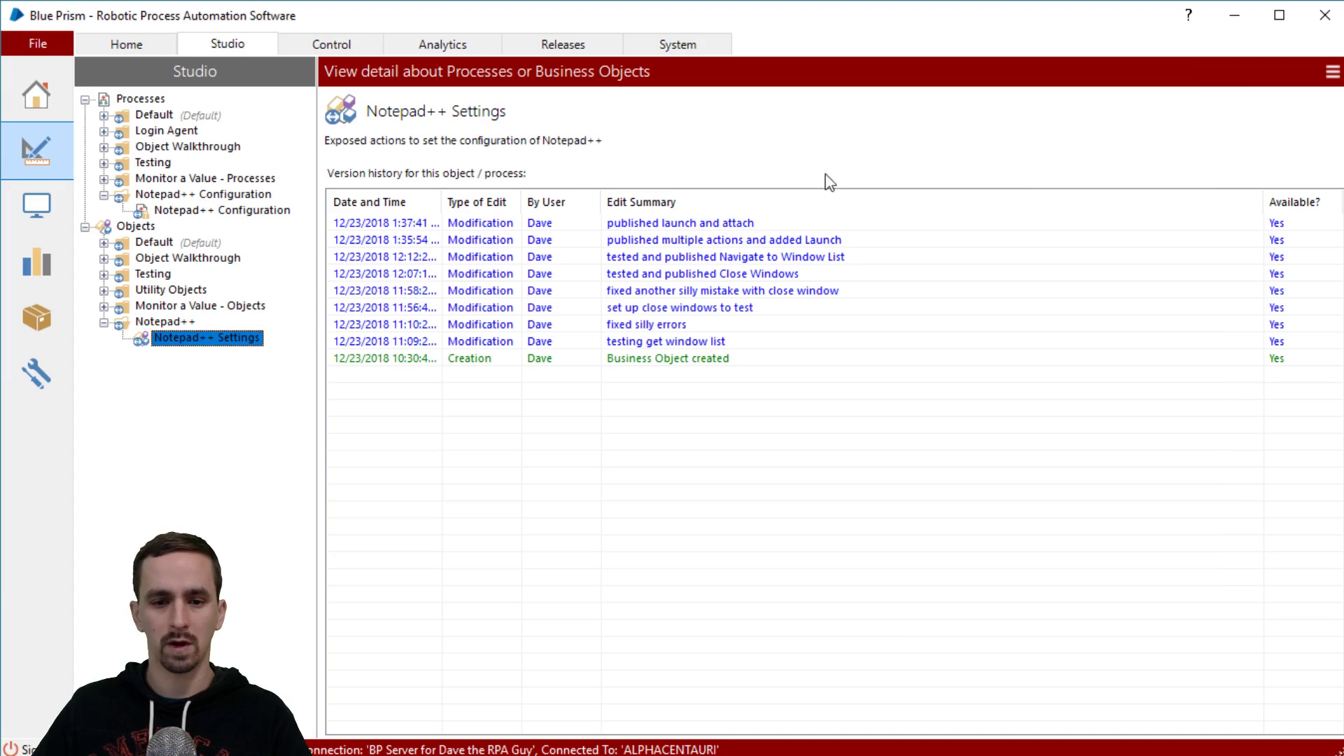
{"action": "double_click", "coordinate": [223, 340]}
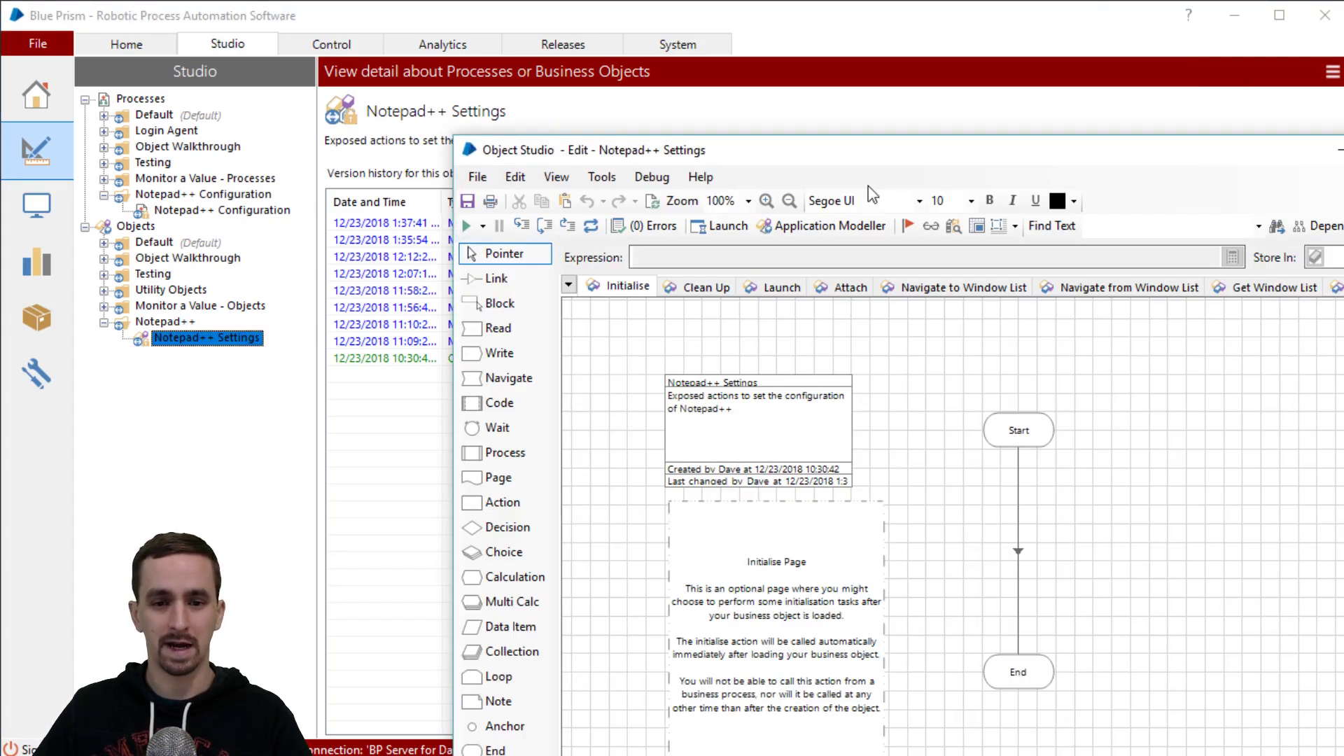
{"action": "left_click_drag", "start_coordinate": [868, 148], "coordinate": [469, 14]}
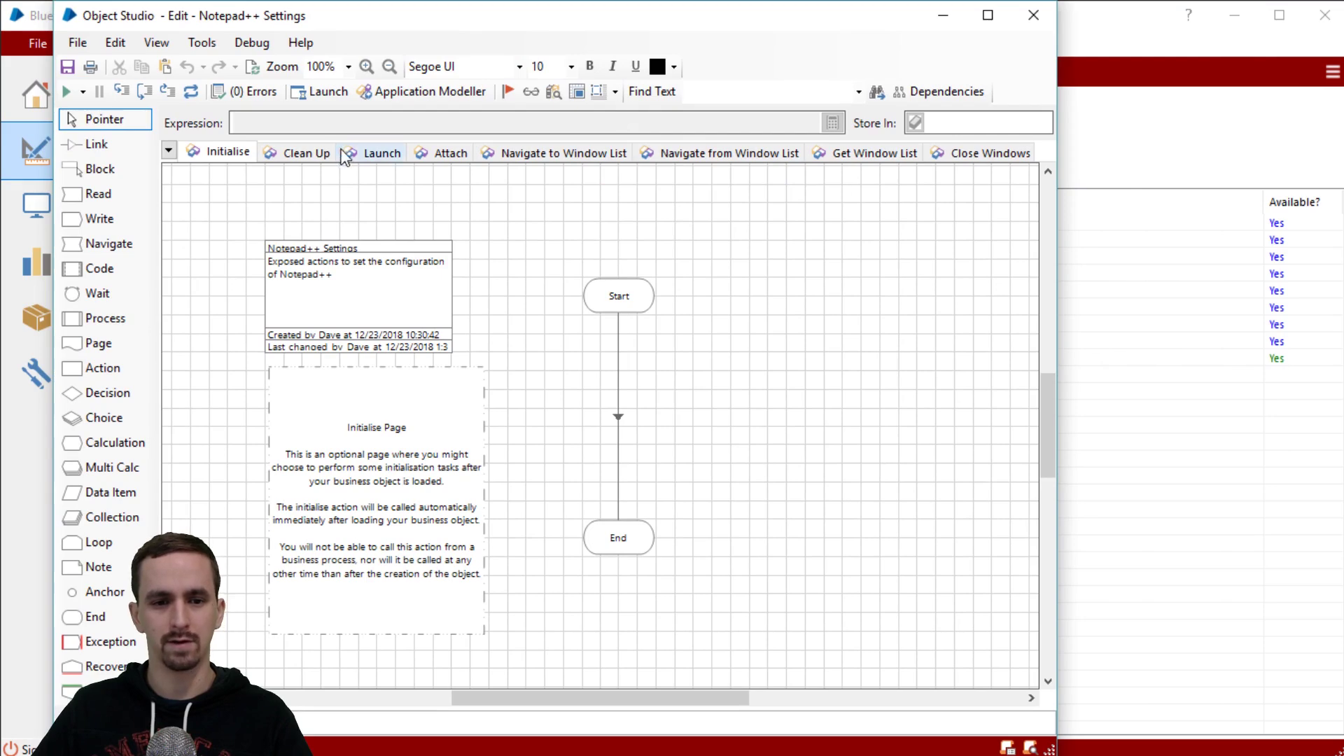
{"action": "left_click", "coordinate": [1015, 154]}
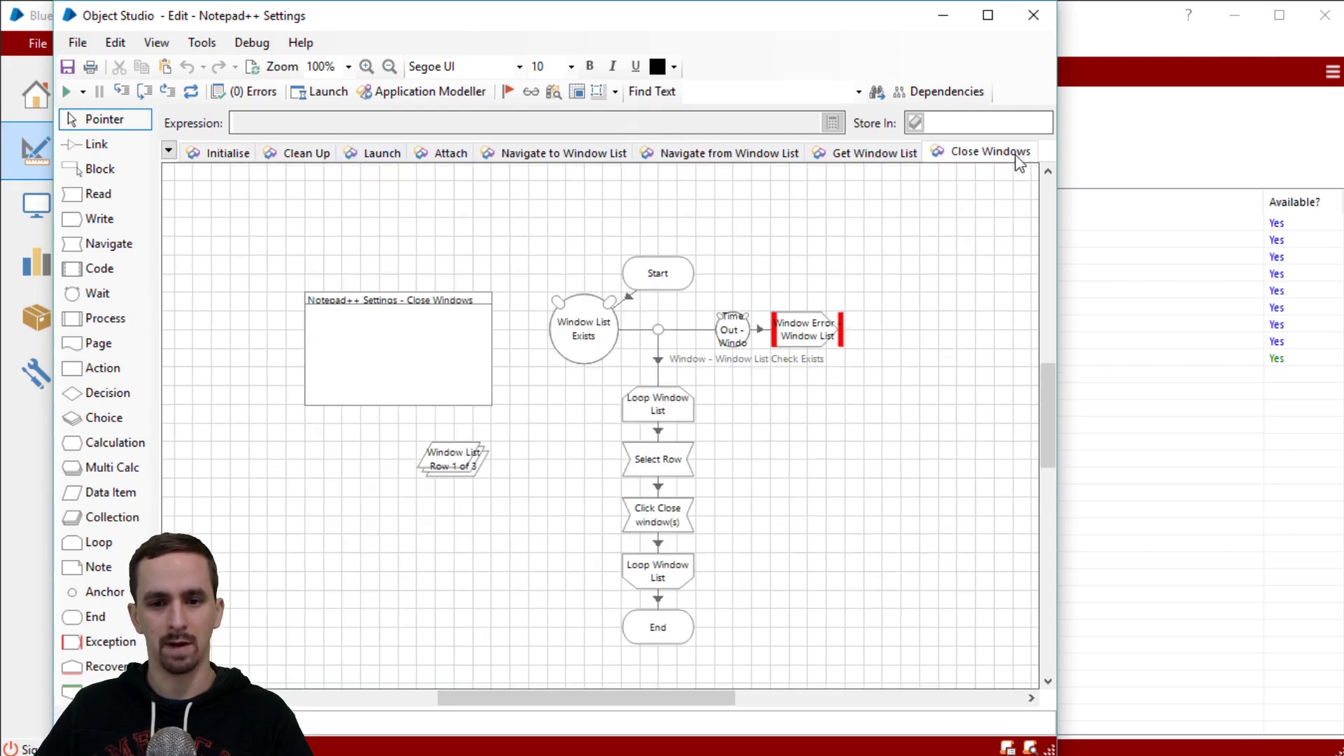
- Add a new page named "Close Notepad++" after the Close Windows page
{"action": "right_click", "coordinate": [959, 163]}
{"action": "left_click", "coordinate": [1078, 168]}
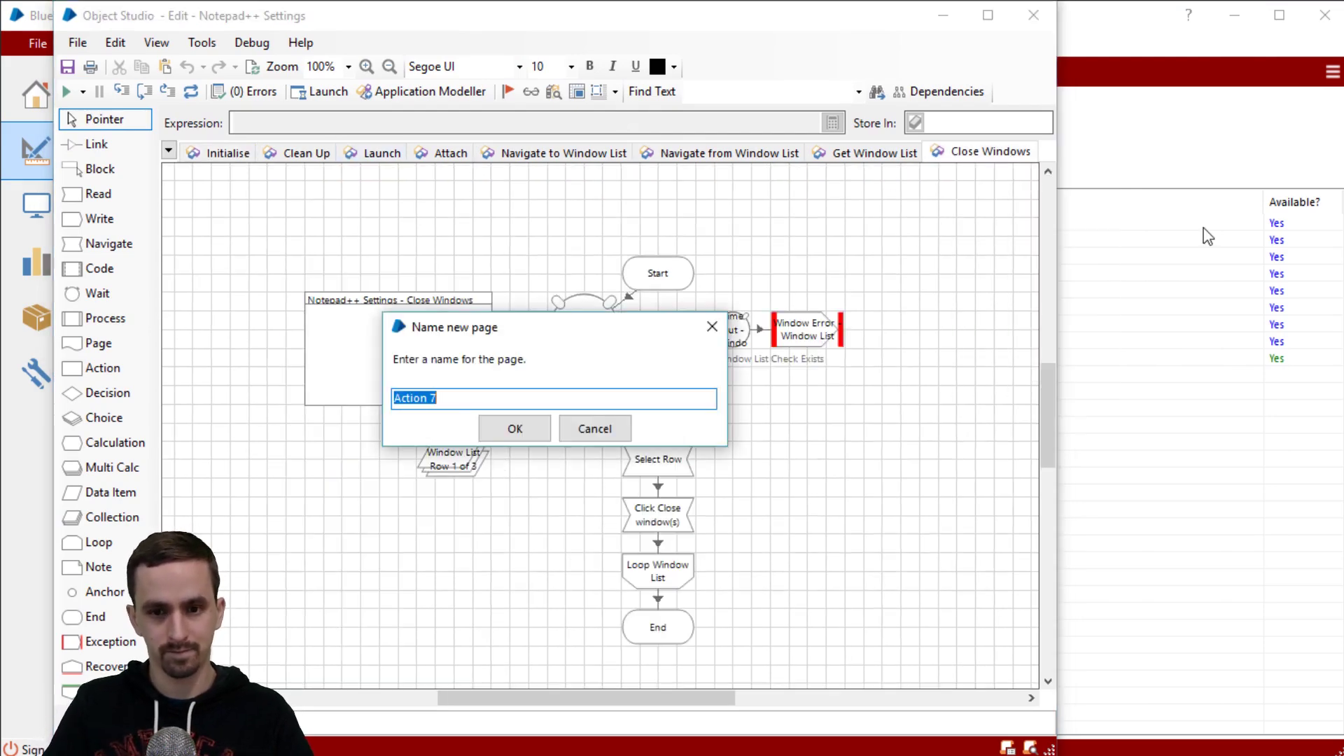
{"action": "type", "text": "Close Notepad++"}
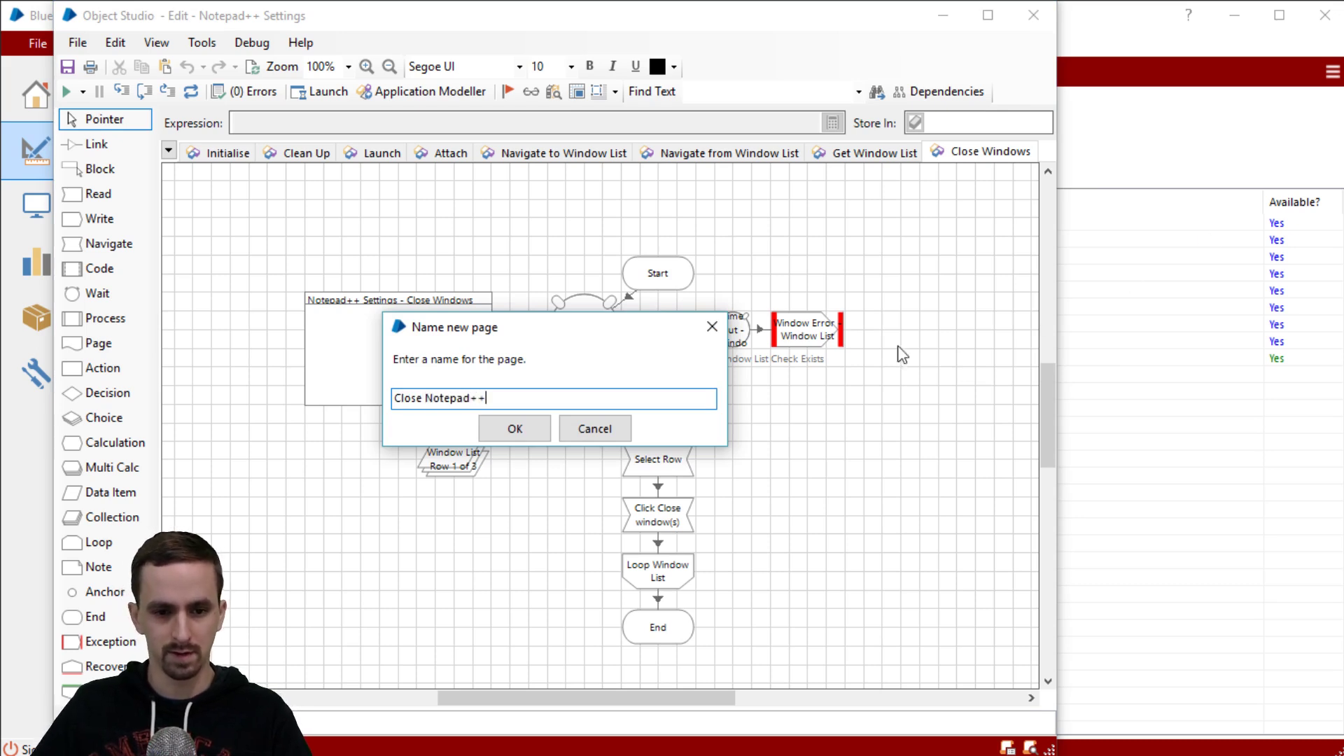
{"action": "left_click", "coordinate": [515, 431]}
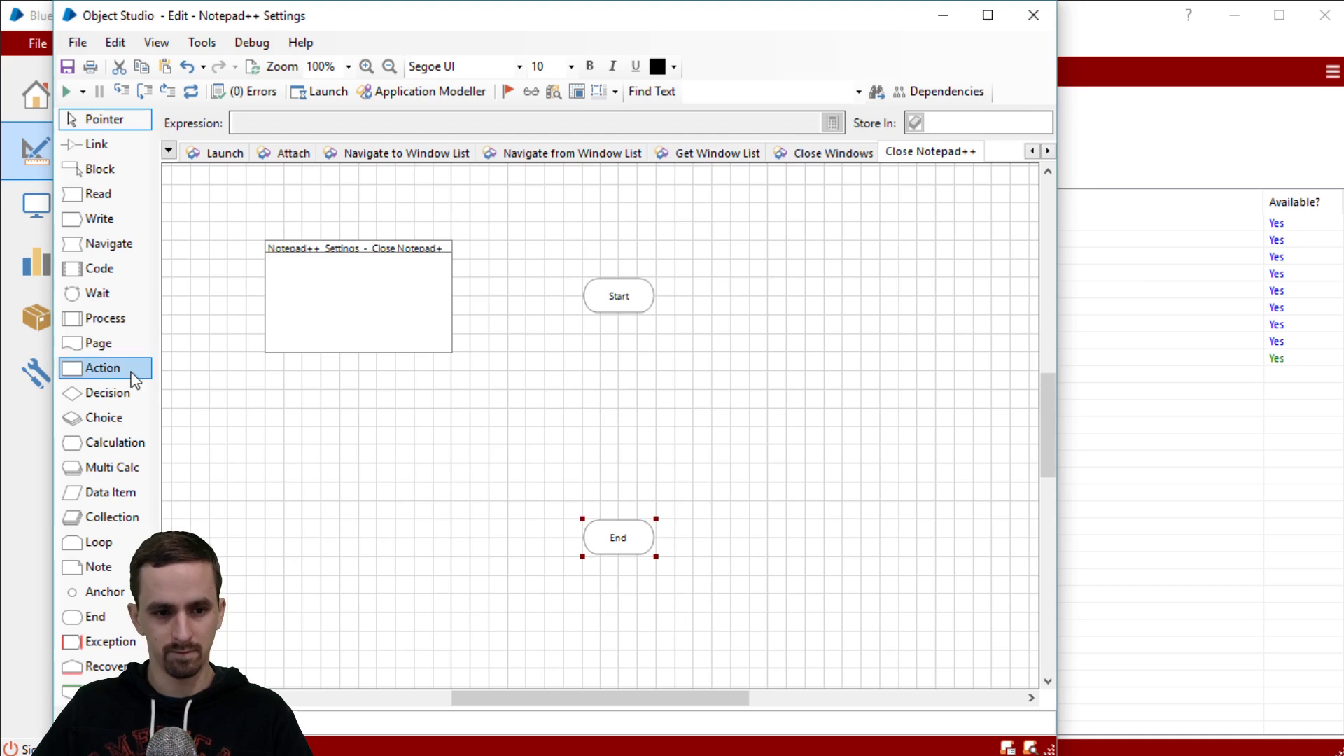
{"action": "left_click_drag", "start_coordinate": [98, 367], "coordinate": [623, 352]}
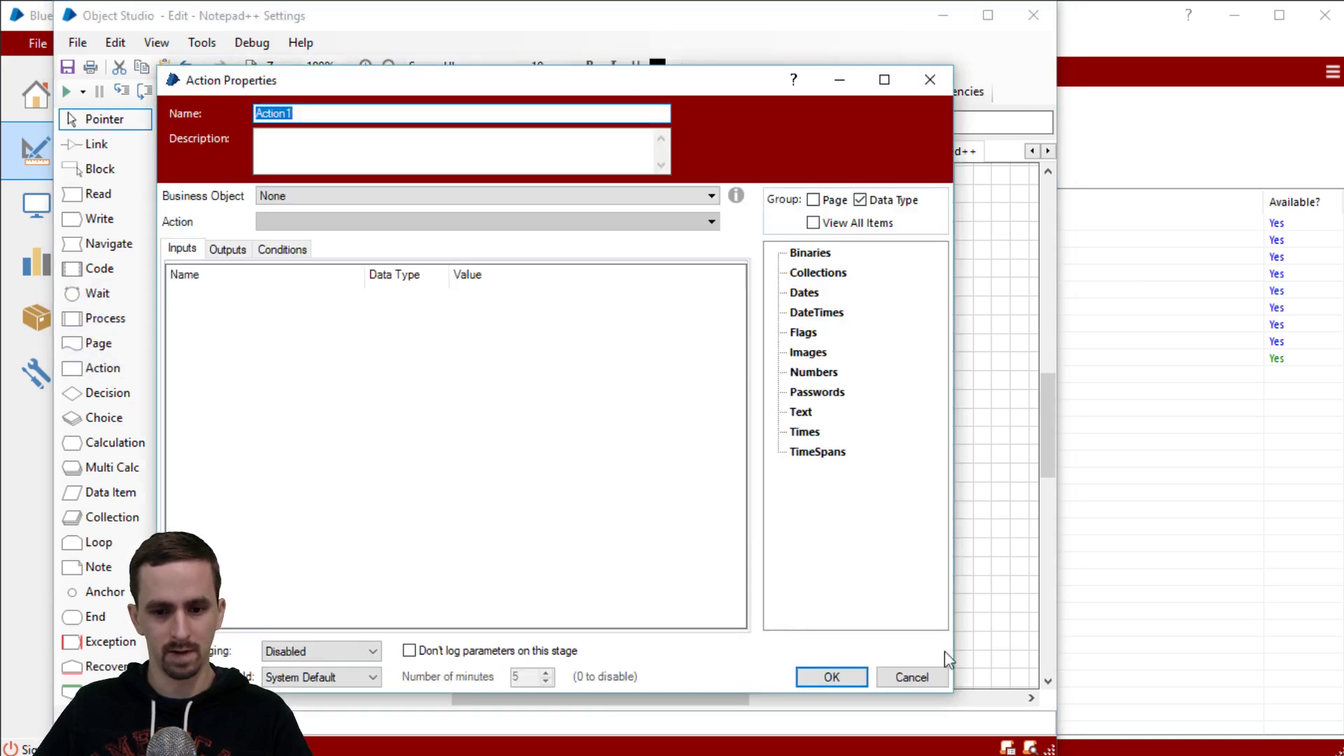
{"action": "left_click", "coordinate": [928, 674]}
{"action": "key", "text": "Delete"}
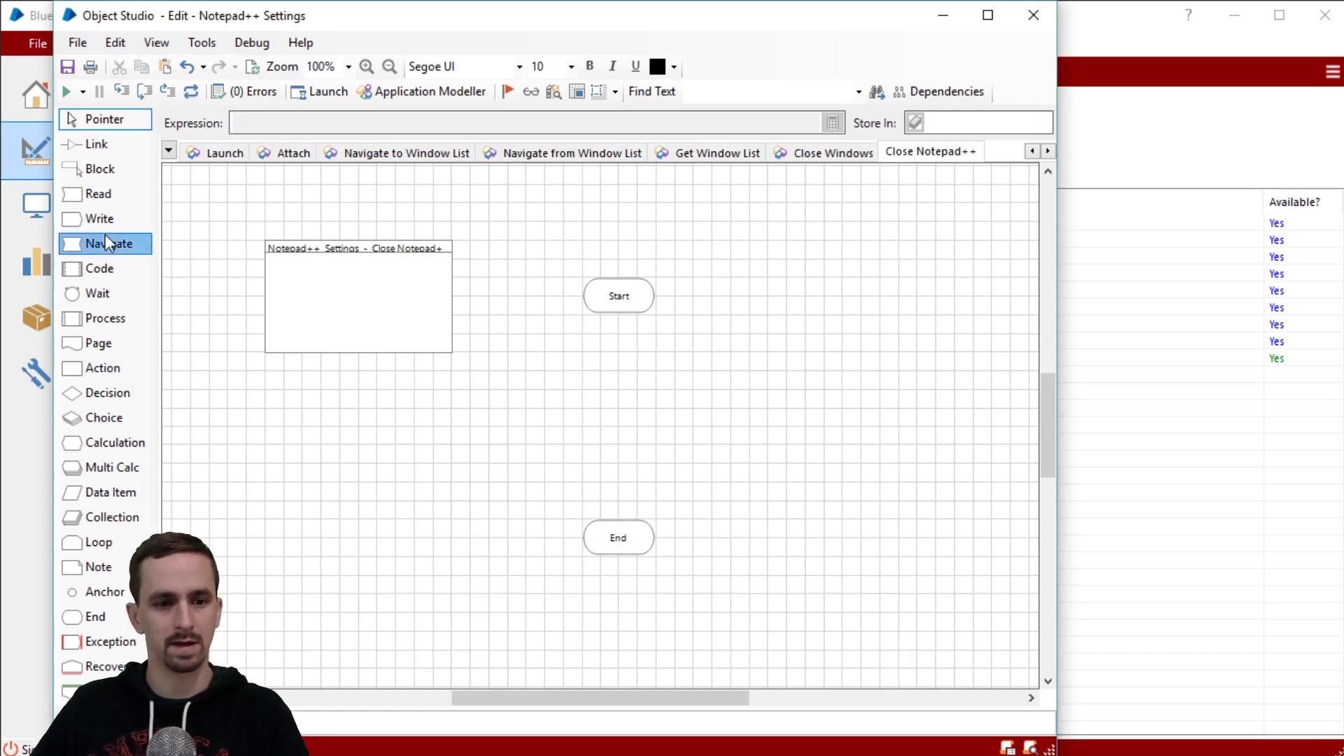
- Add a Navigate stage below Start on the Close Notepad++ page that performs Terminate on the Notepad++ Settings element
{"action": "left_click_drag", "start_coordinate": [105, 243], "coordinate": [620, 356]}
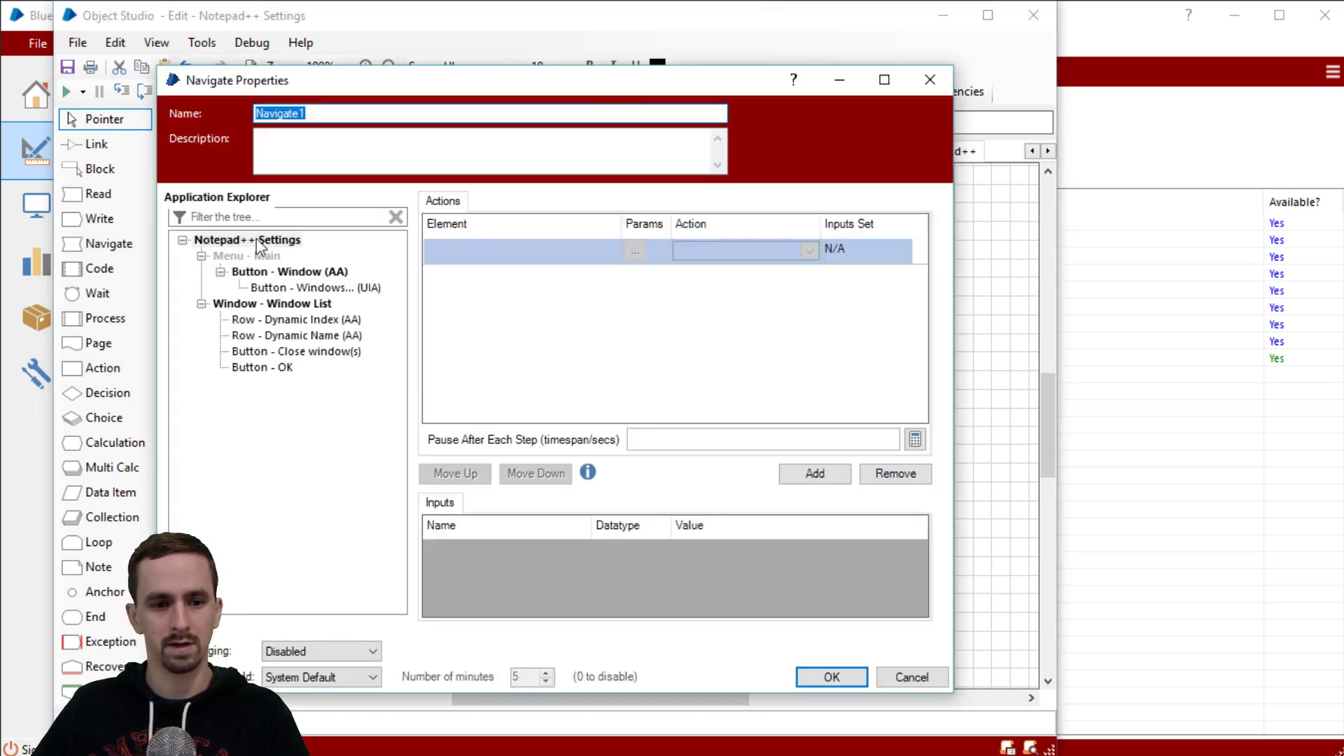
{"action": "left_click_drag", "start_coordinate": [256, 238], "coordinate": [557, 251]}
{"action": "left_click", "coordinate": [728, 251]}
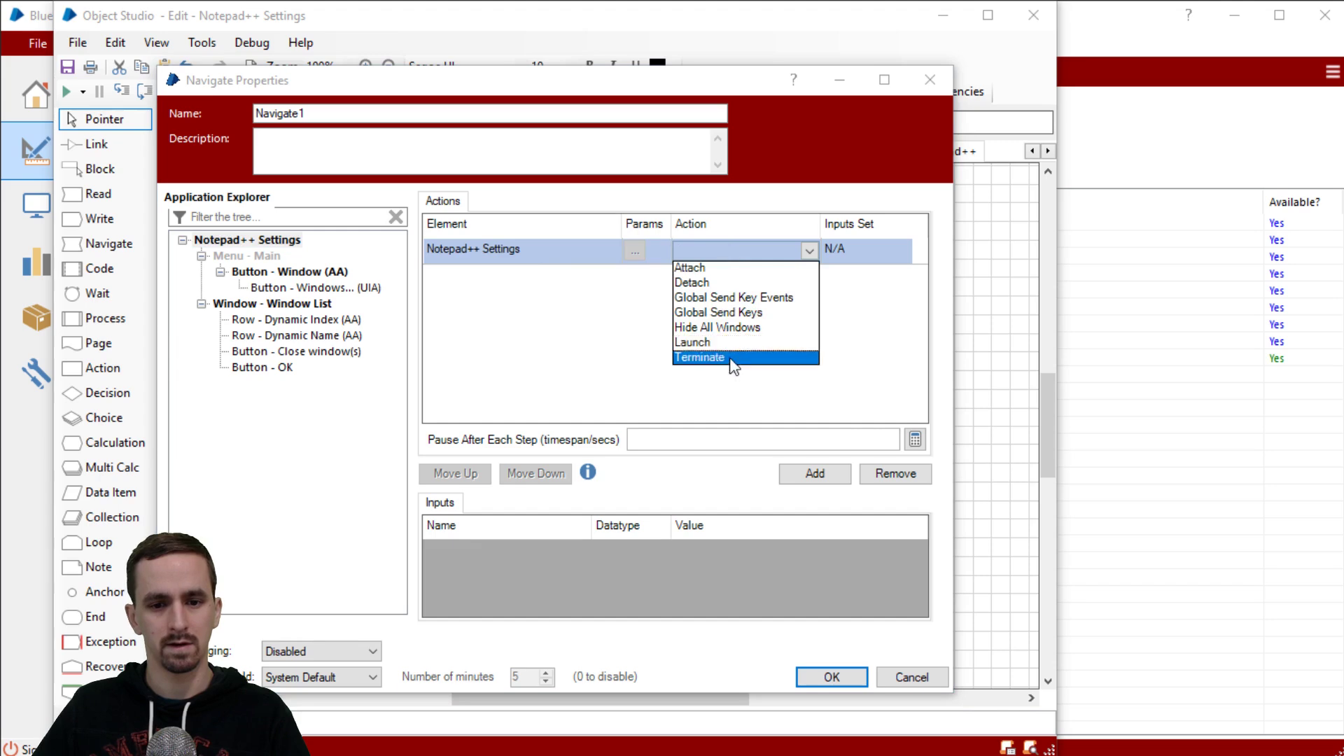
{"action": "left_click", "coordinate": [730, 355]}
{"action": "left_click", "coordinate": [832, 677]}
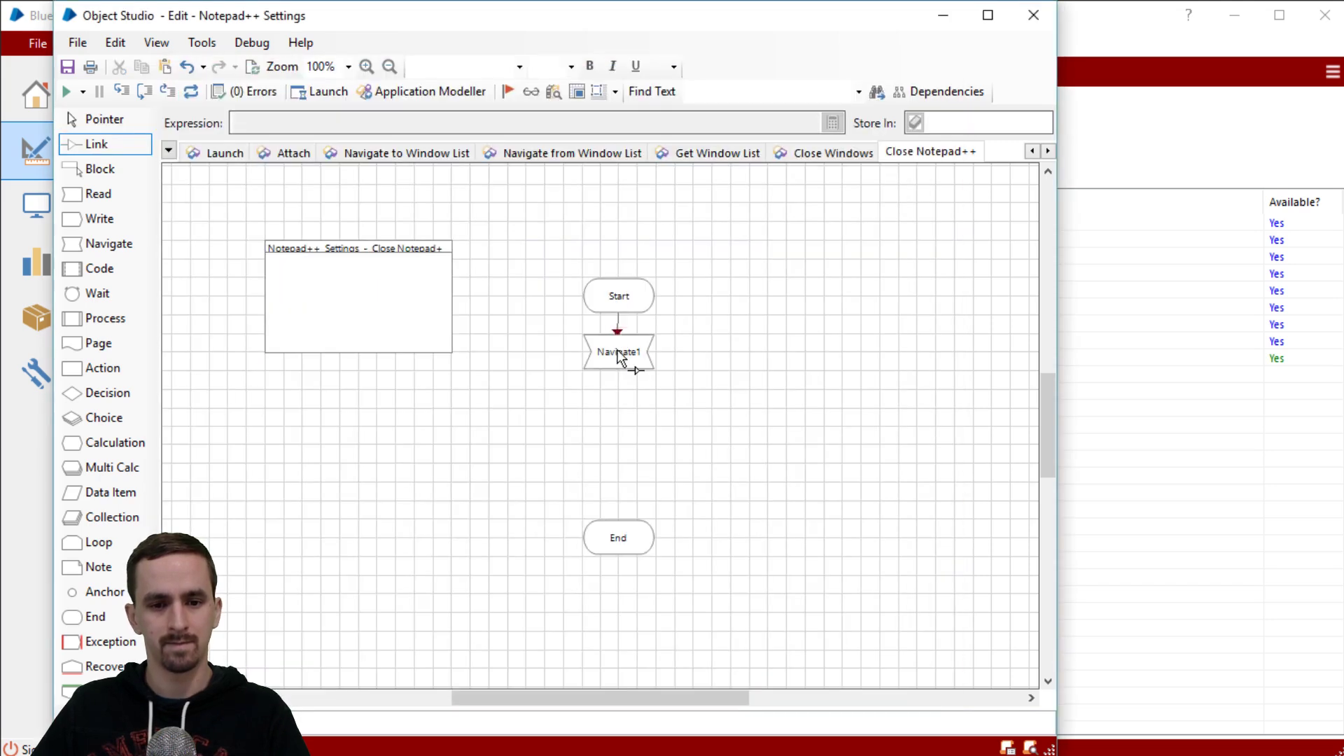
- Link Start through the Navigate stage to End and rename the Navigate stage "Terminate"
{"action": "left_click_drag", "start_coordinate": [620, 366], "coordinate": [618, 535]}
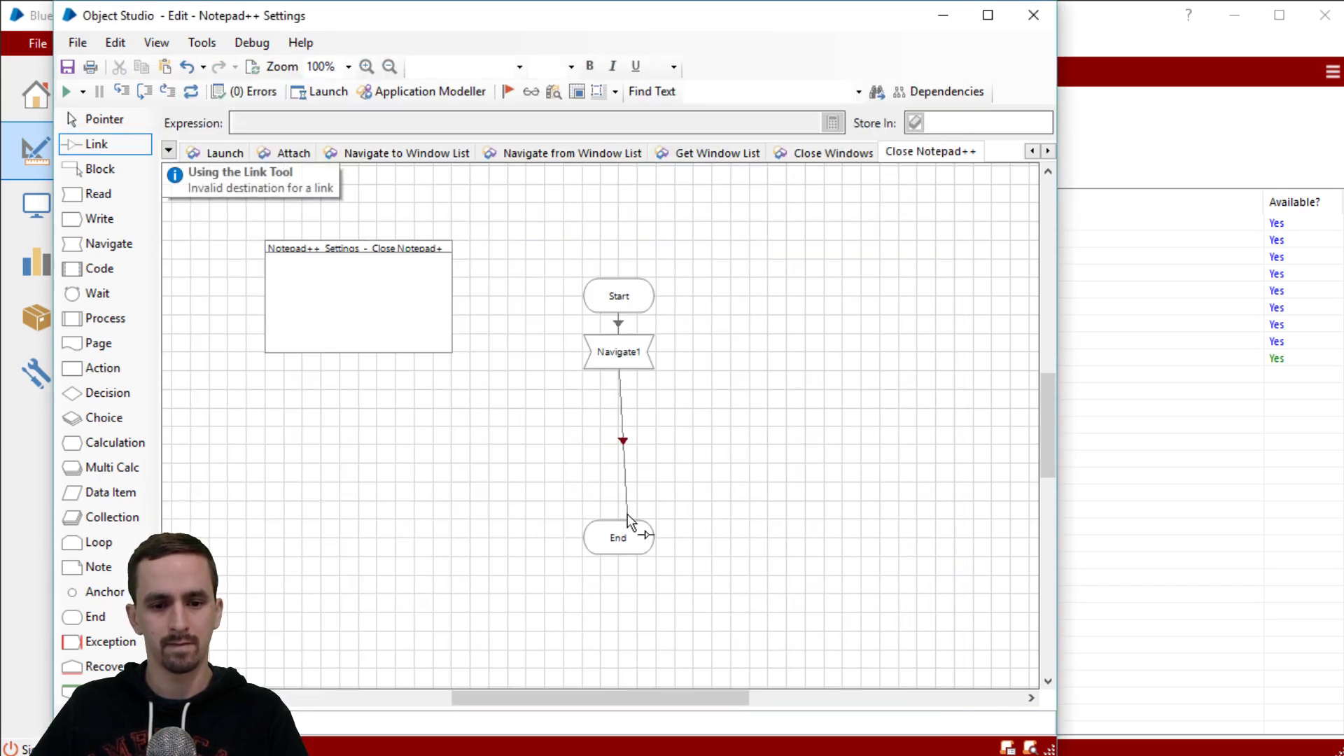
{"action": "left_click", "coordinate": [616, 368]}
{"action": "double_click", "coordinate": [616, 367]}
{"action": "type", "text": "Terminate"}
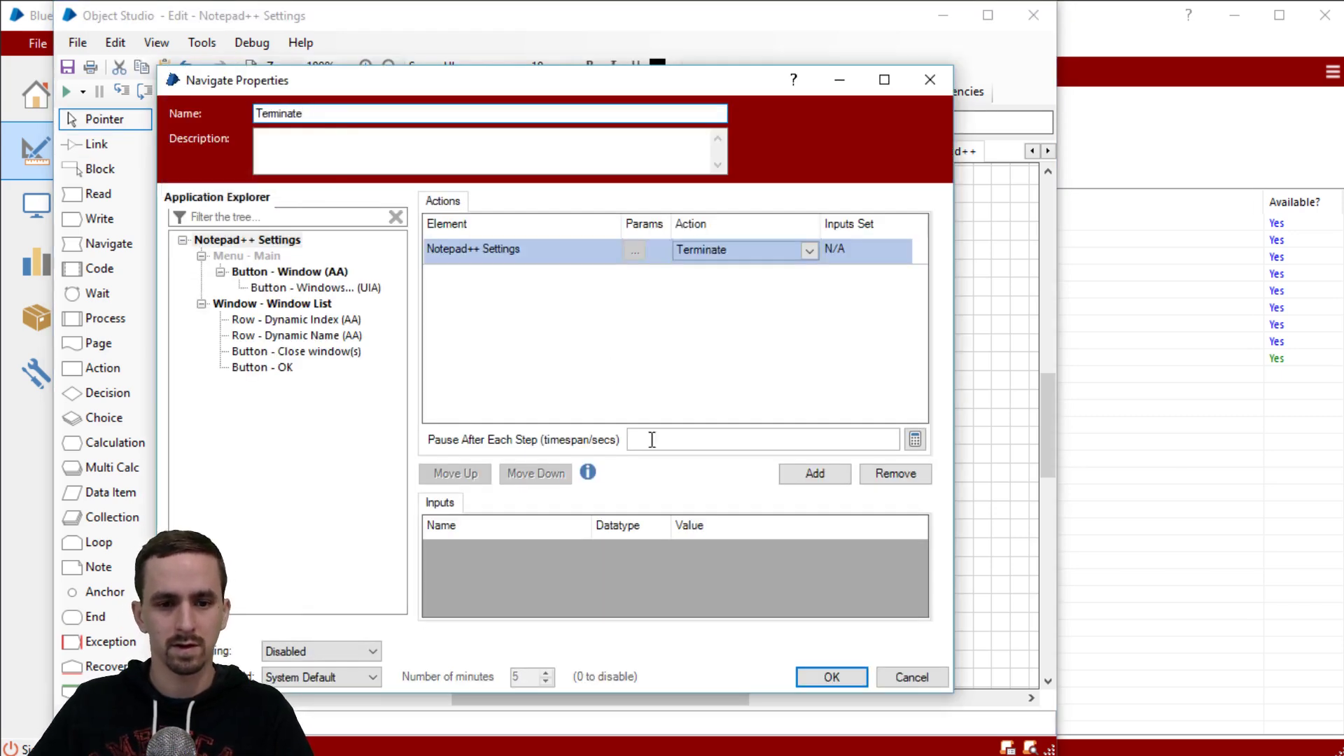
{"action": "left_click", "coordinate": [831, 677]}
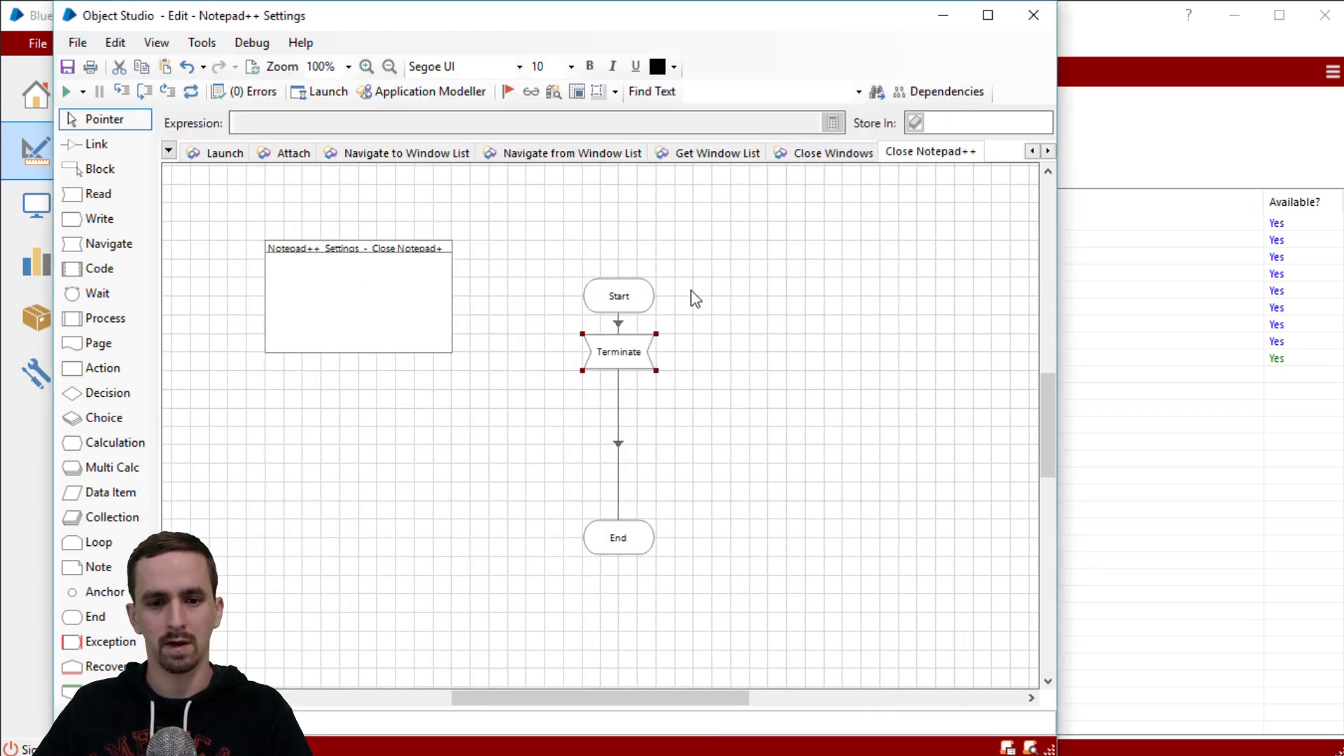
- Publish the Close Notepad++ page, save the object with the summary "created and published Close Notepad++" and close Object Studio
{"action": "right_click", "coordinate": [938, 156]}
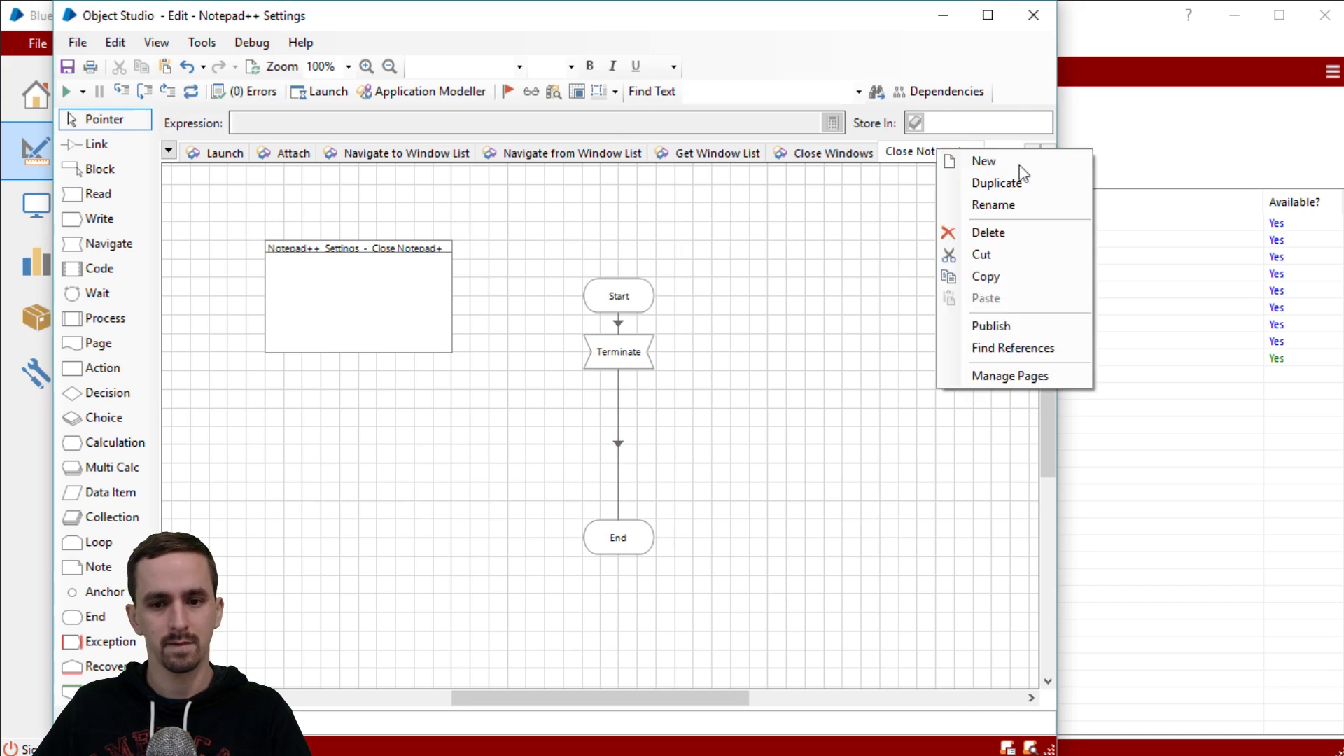
{"action": "left_click", "coordinate": [1026, 325]}
{"action": "left_click", "coordinate": [67, 66]}
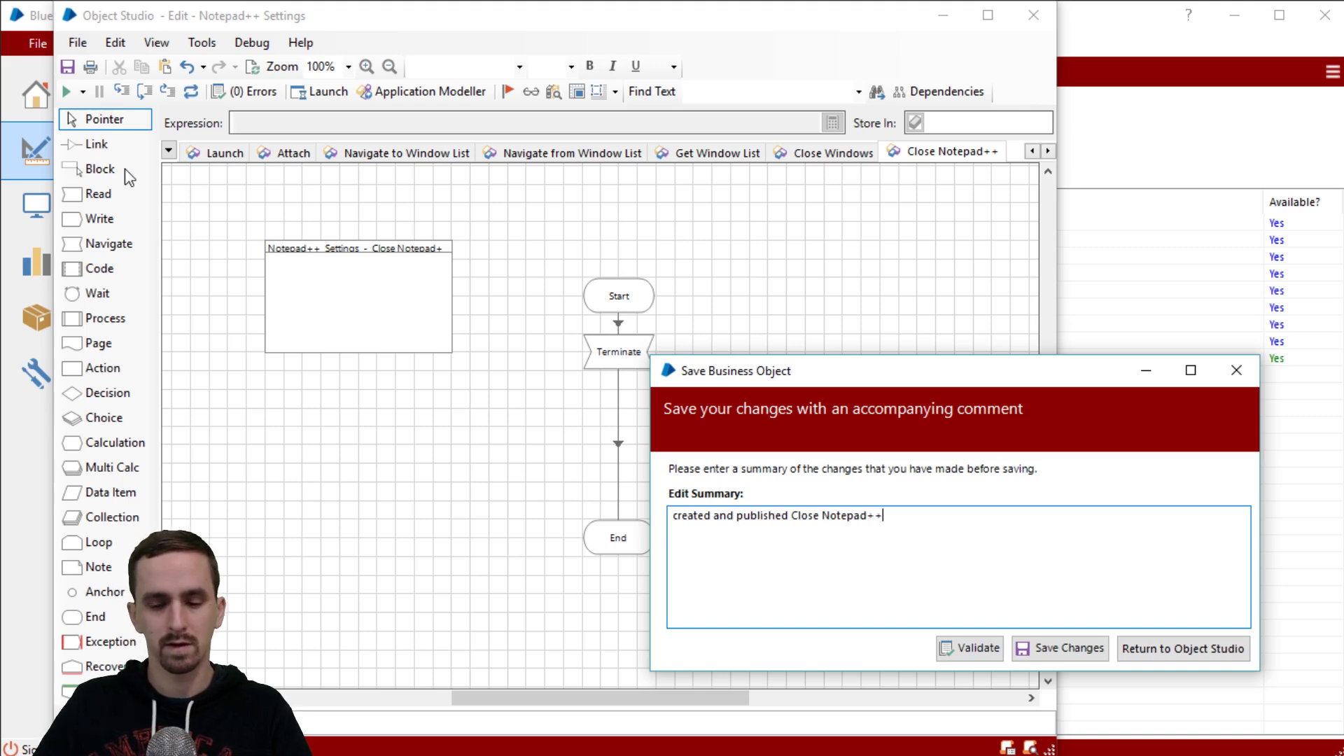
{"action": "left_click", "coordinate": [1017, 647]}
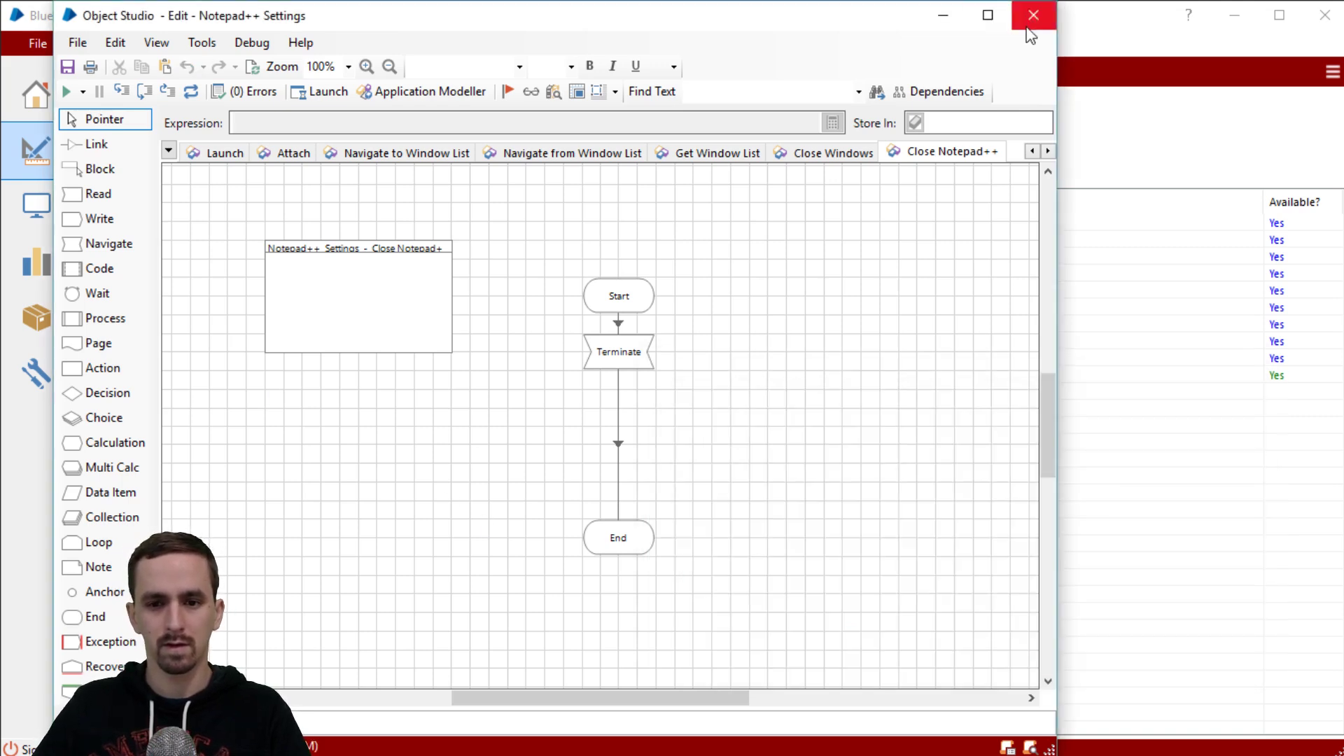
{"action": "left_click", "coordinate": [1033, 15]}
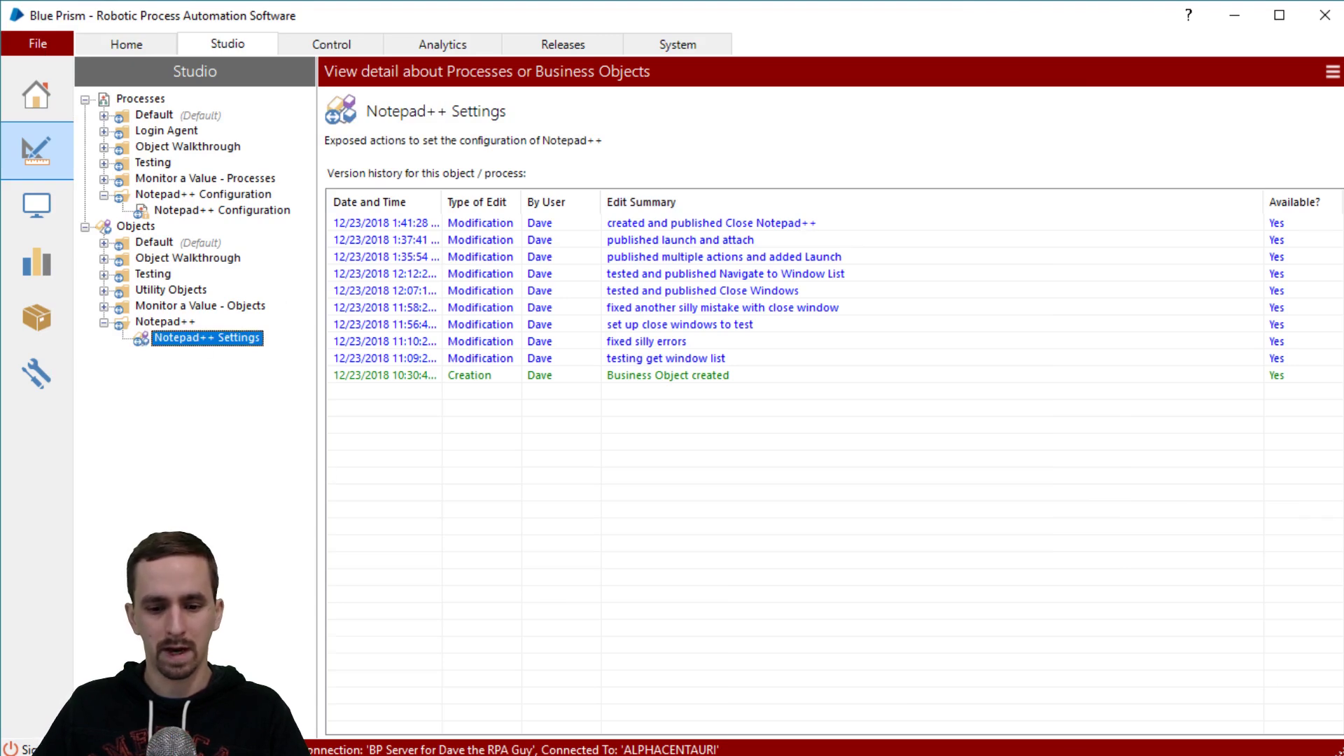
- In the Notepad++ Configuration process, set the copied Launch Notepad++ stage's action to Close Notepad++ and rename it "Close Notepad++"
{"action": "key", "text": "alt+Tab"}
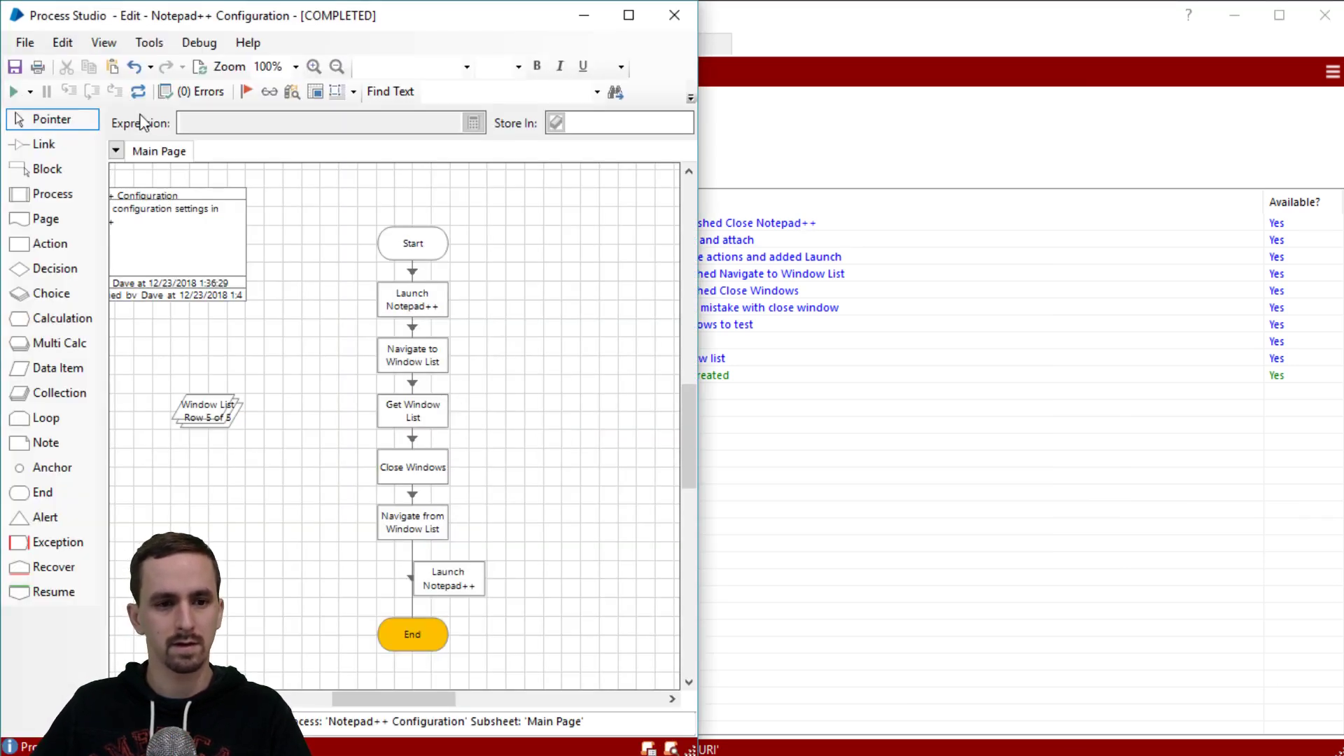
{"action": "double_click", "coordinate": [450, 578]}
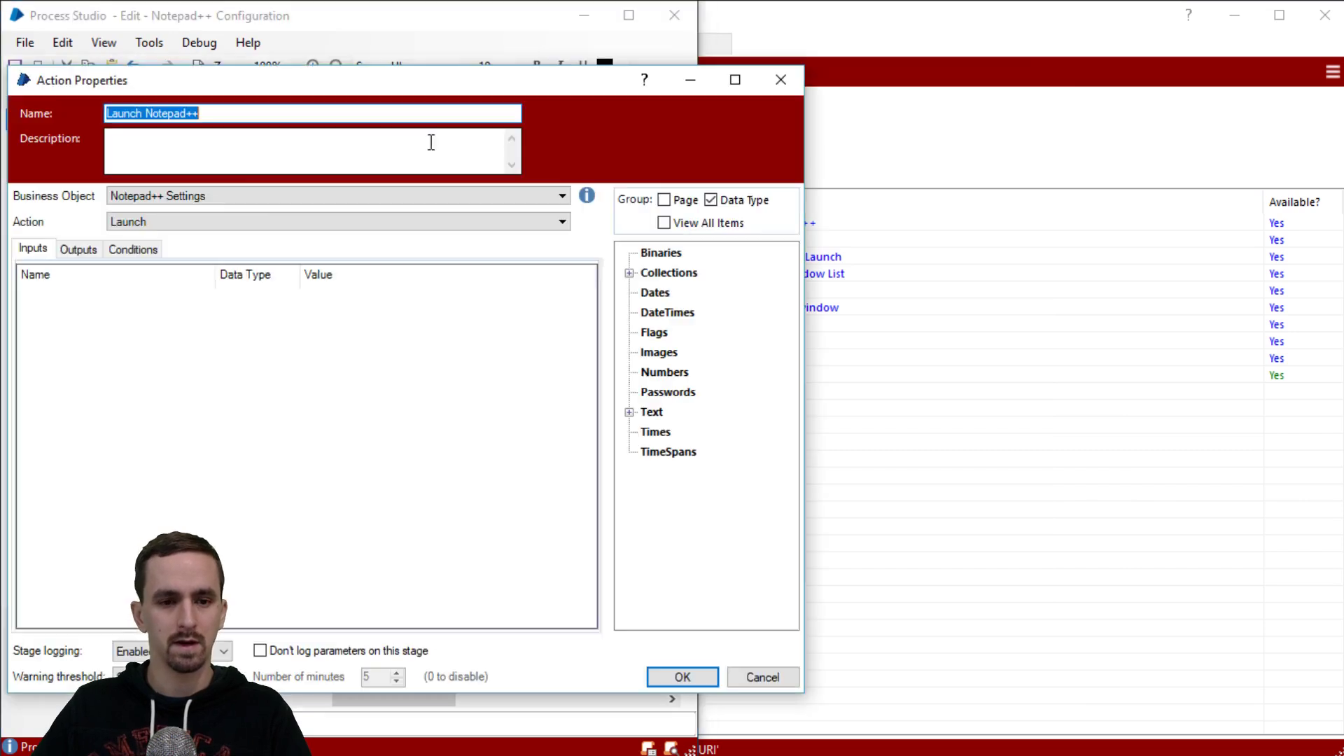
{"action": "left_click", "coordinate": [258, 222]}
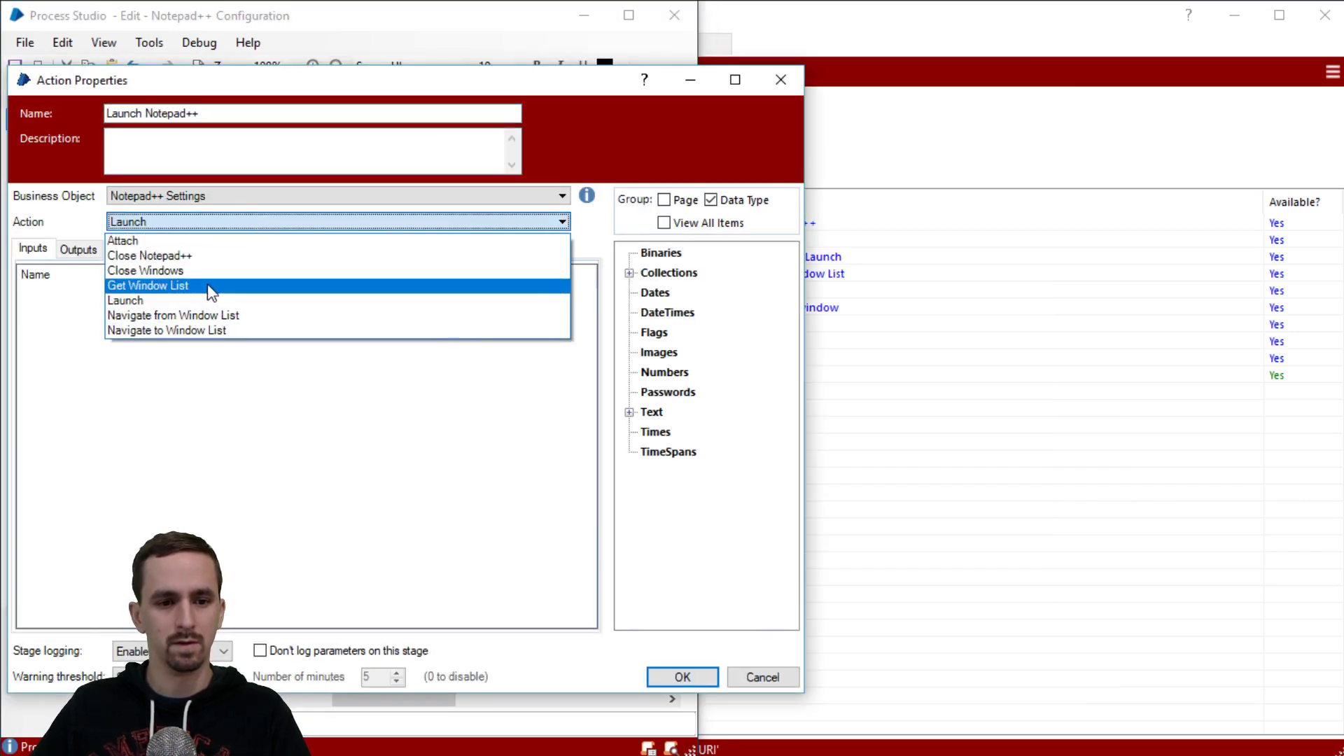
{"action": "left_click", "coordinate": [219, 255]}
{"action": "left_click", "coordinate": [176, 113]}
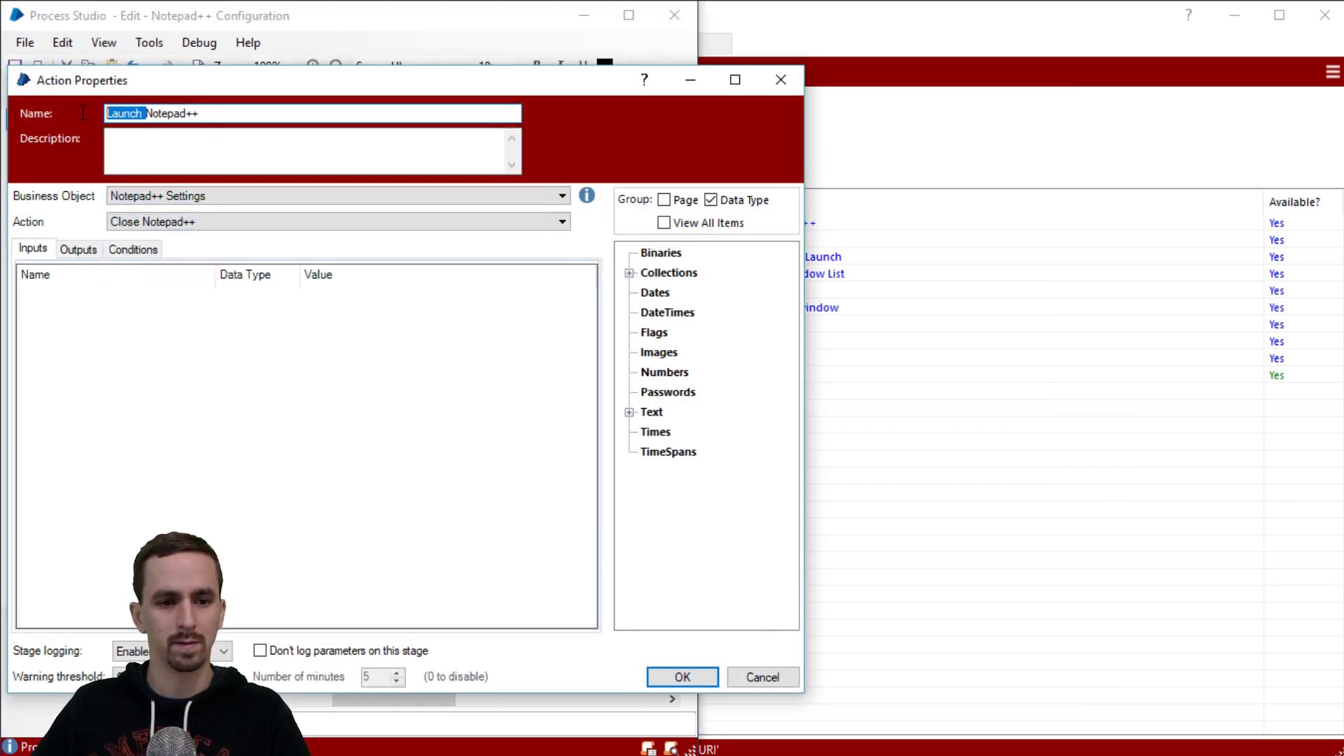
{"action": "type", "text": "Close"}
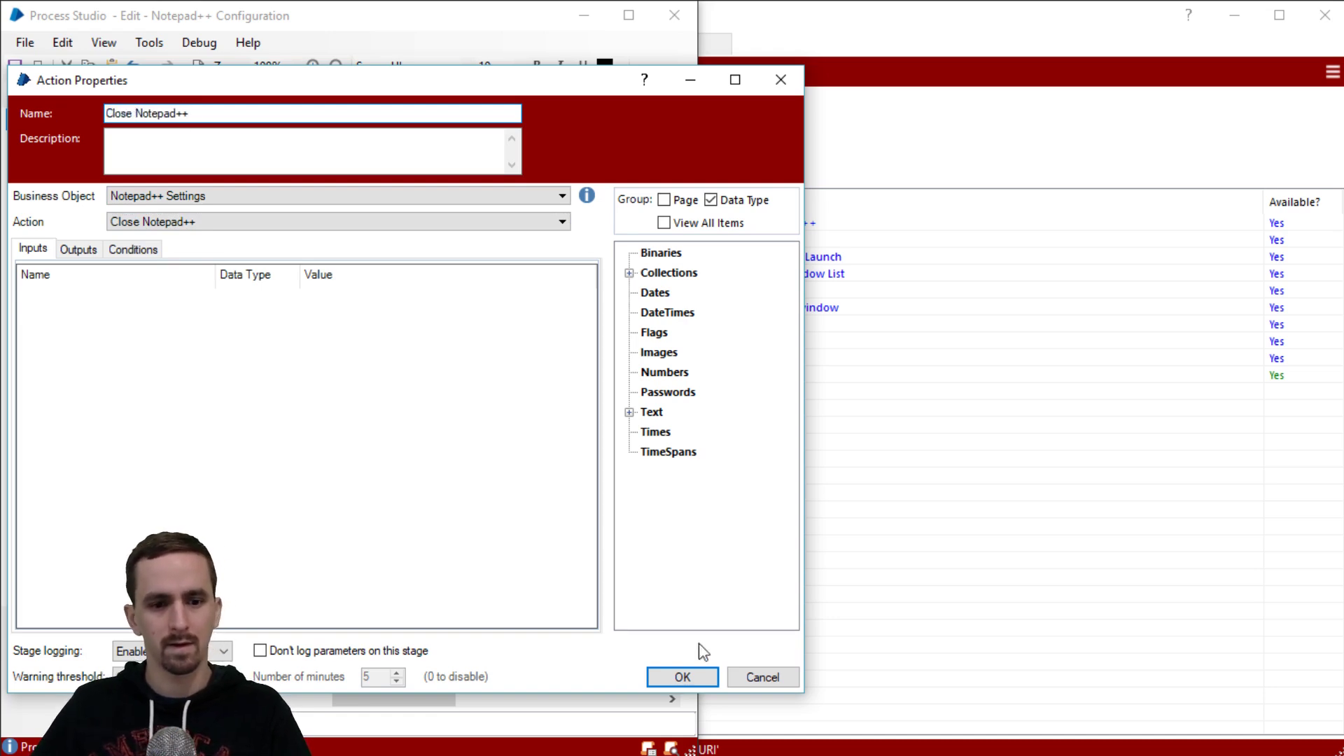
{"action": "left_click", "coordinate": [691, 677]}
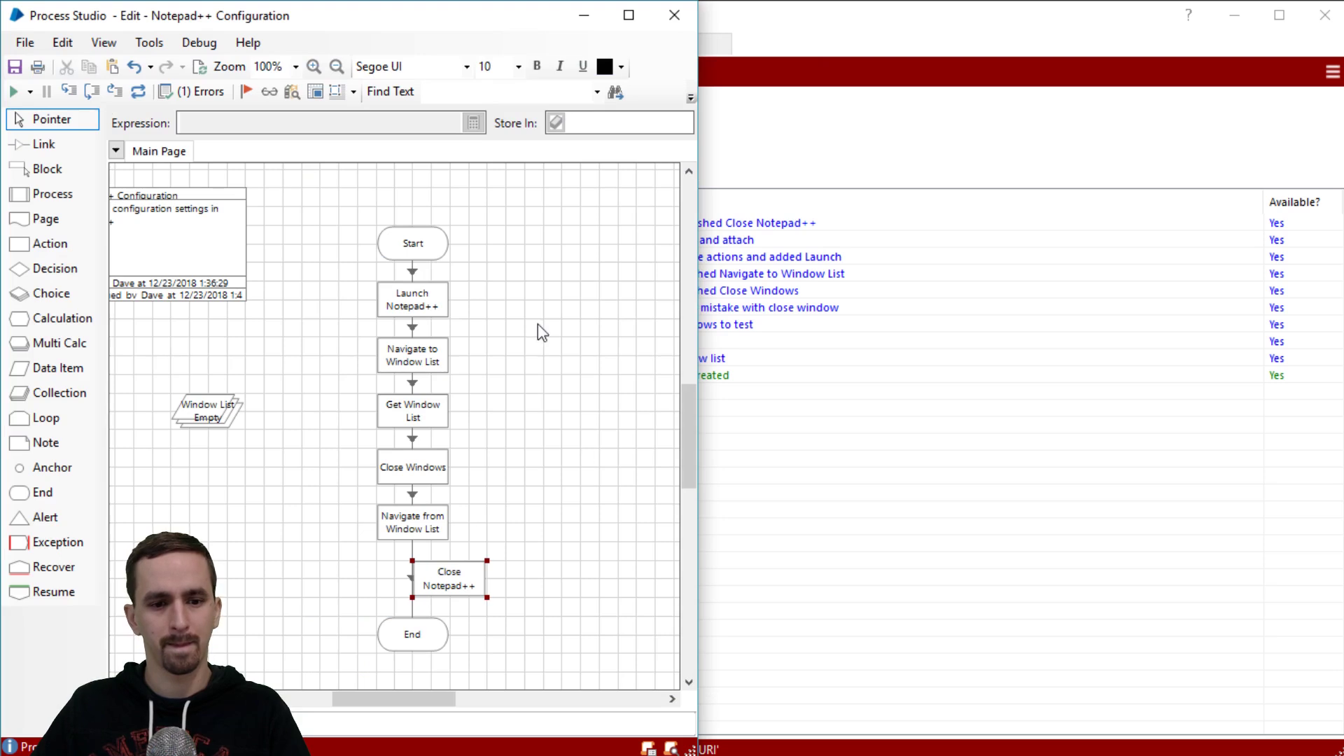
- Insert the Close Notepad++ stage into the flow between Navigate from Window List and End, aligned with the other stages
{"action": "left_click_drag", "start_coordinate": [437, 532], "coordinate": [429, 639]}
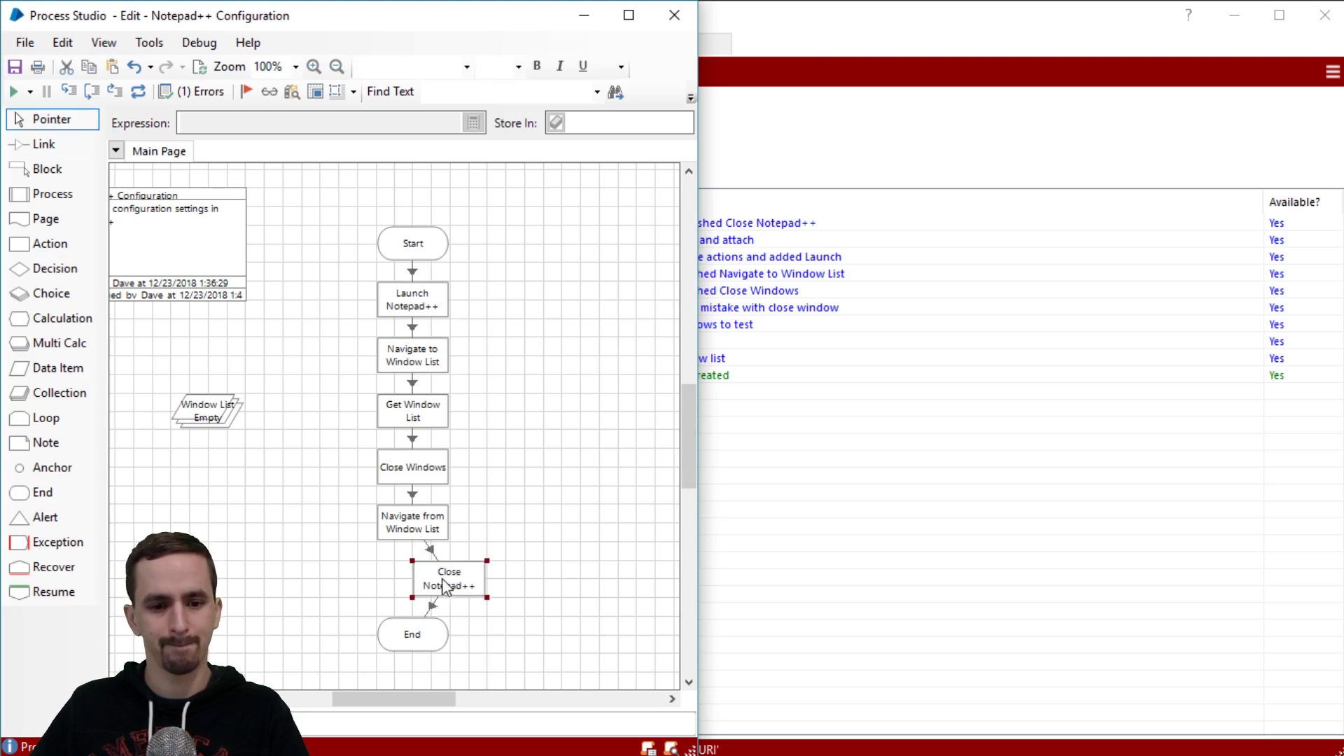
{"action": "left_click_drag", "start_coordinate": [443, 587], "coordinate": [406, 587]}
{"action": "left_click", "coordinate": [516, 474]}
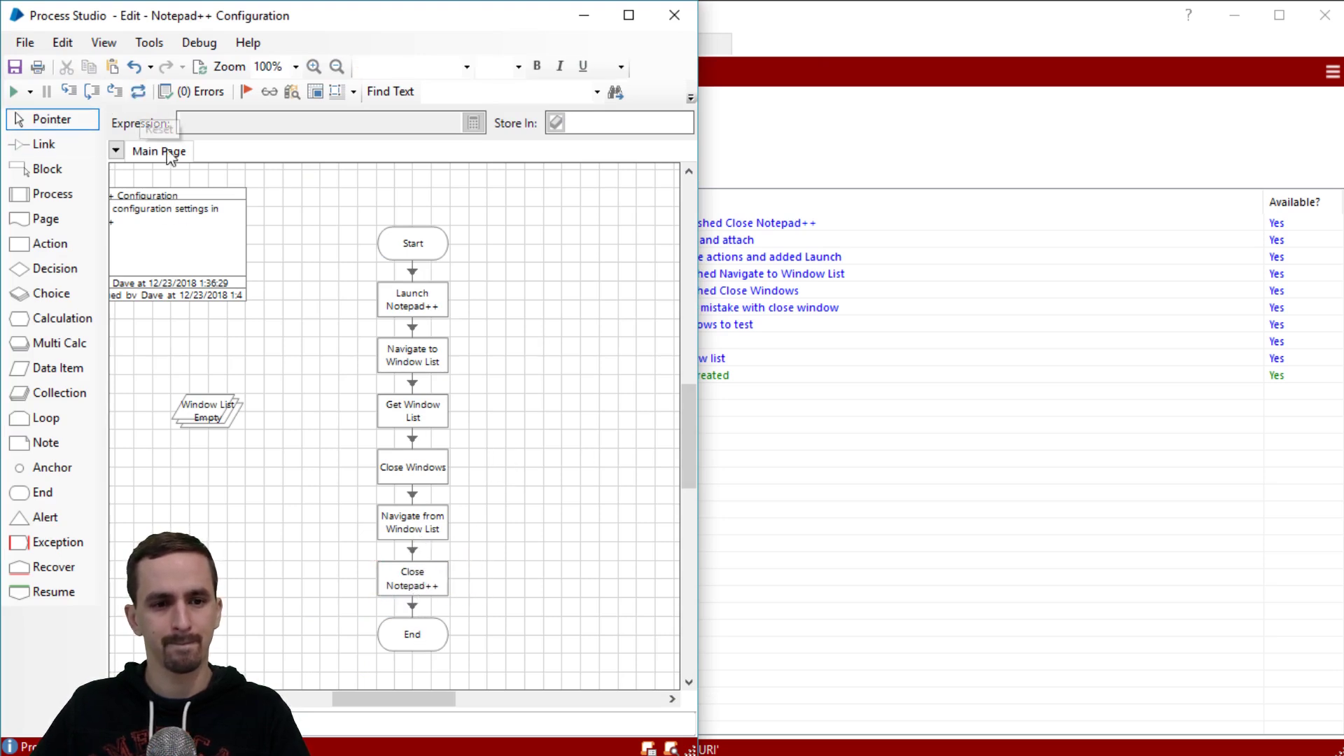
- Open five text files from D:\test in Notepad++, including BP CLI Commands.txt, Requirements.txt and text file with empty rows.txt, and close the Notepad++ window
{"action": "key", "text": "alt+Tab"}
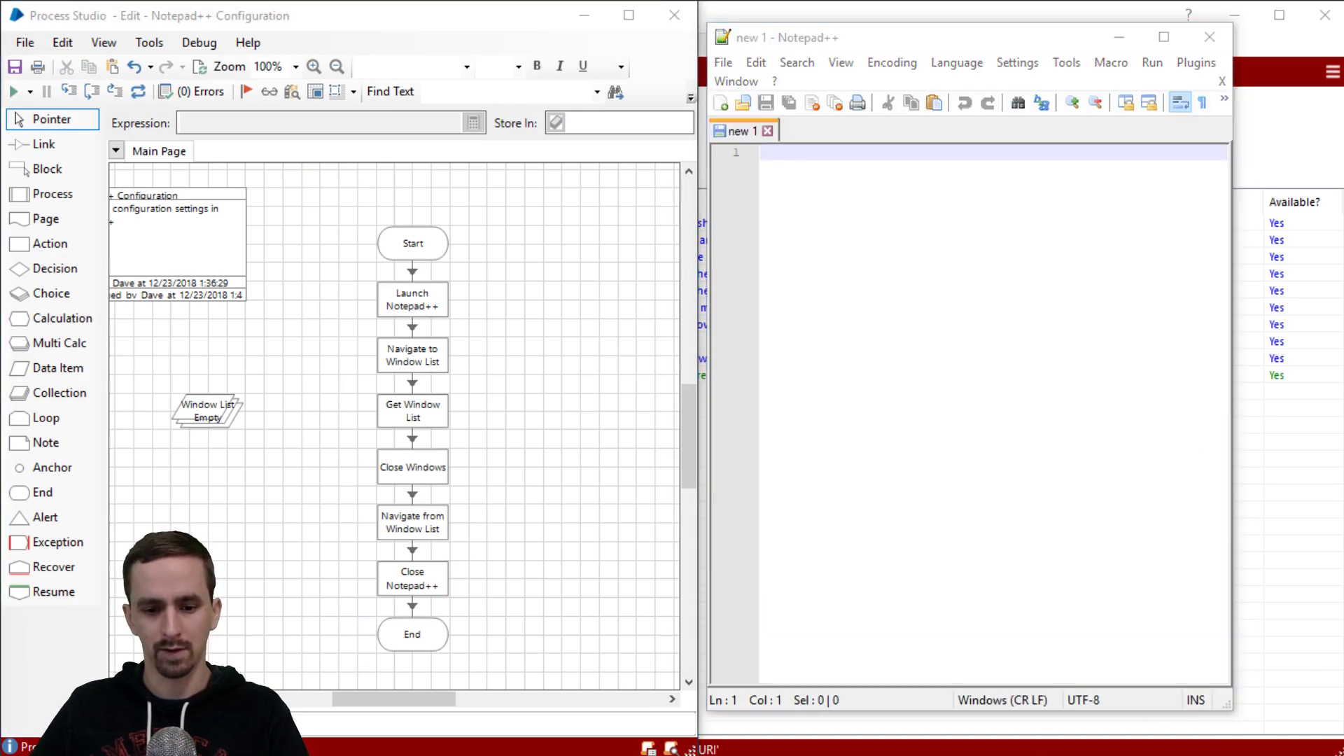
{"action": "key", "text": "alt+Tab"}
{"action": "double_click", "coordinate": [411, 346]}
{"action": "double_click", "coordinate": [316, 202]}
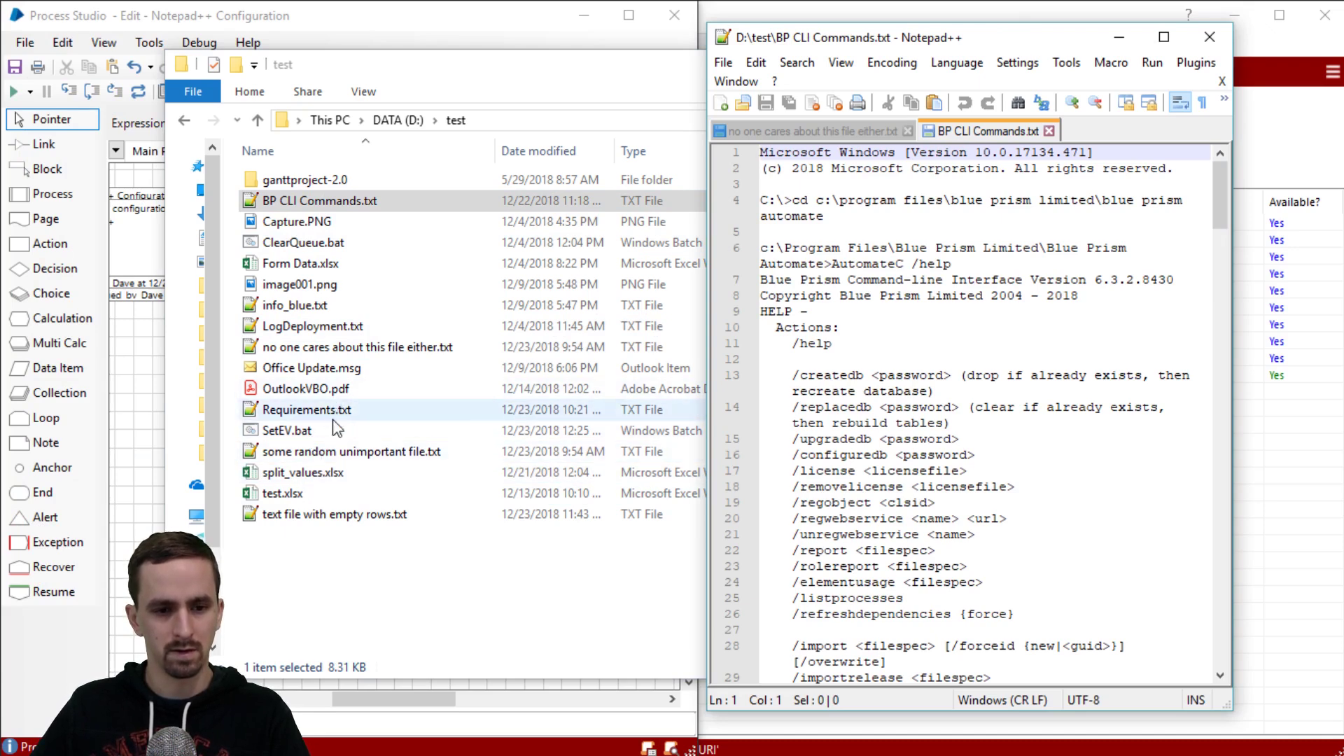
{"action": "double_click", "coordinate": [337, 409]}
{"action": "double_click", "coordinate": [350, 346]}
{"action": "double_click", "coordinate": [374, 451]}
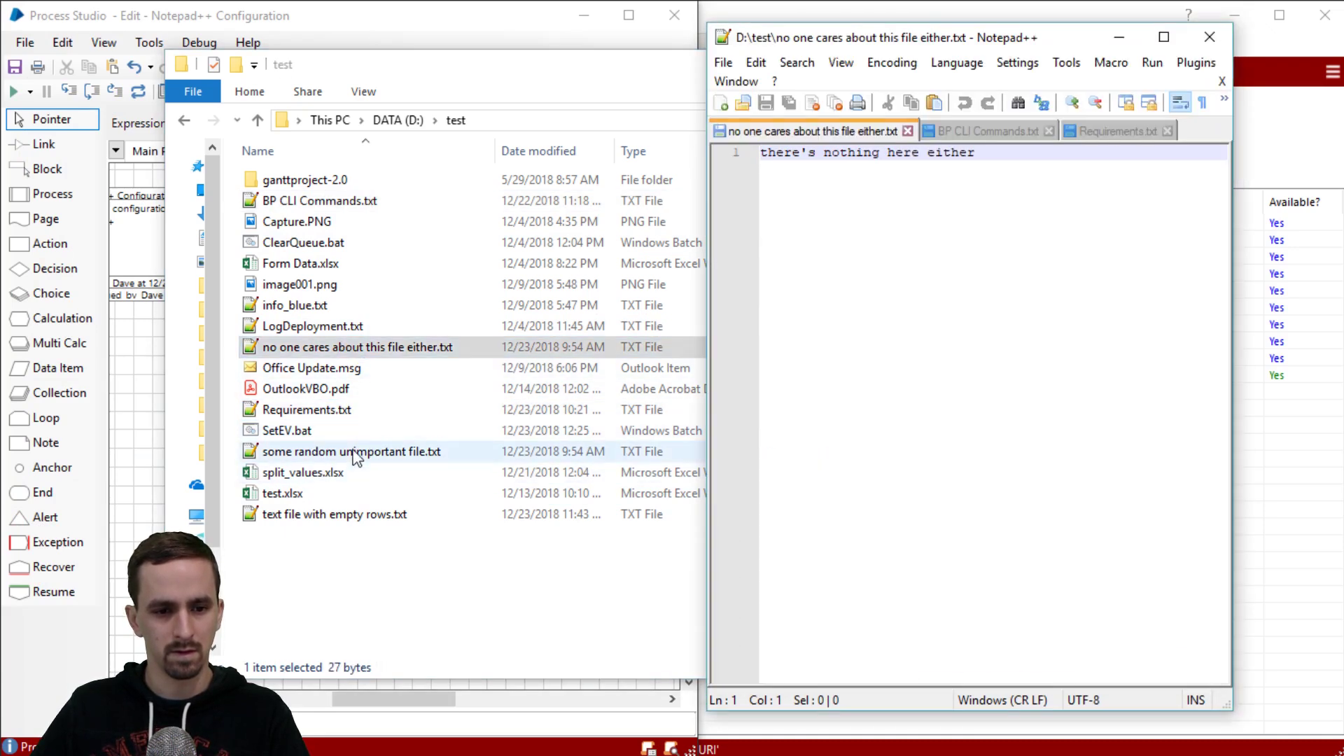
{"action": "double_click", "coordinate": [355, 514]}
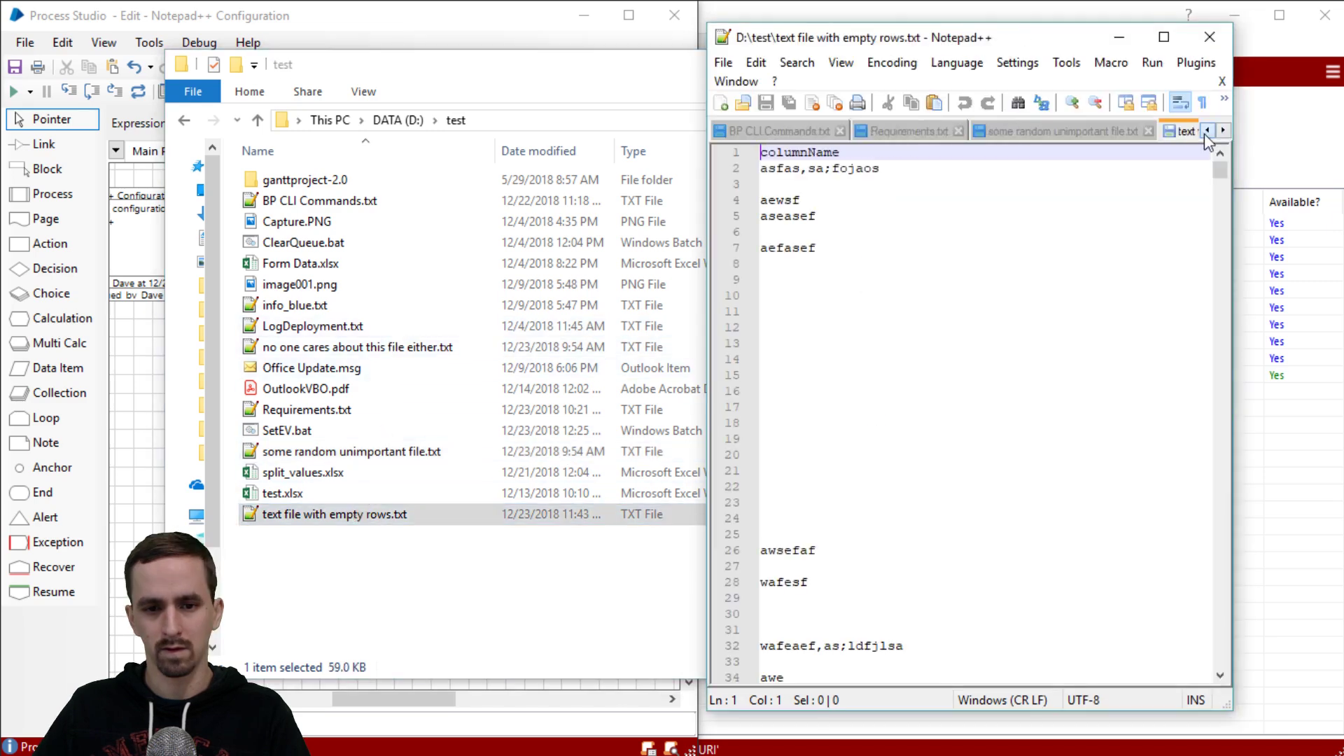
{"action": "left_click", "coordinate": [1210, 36]}
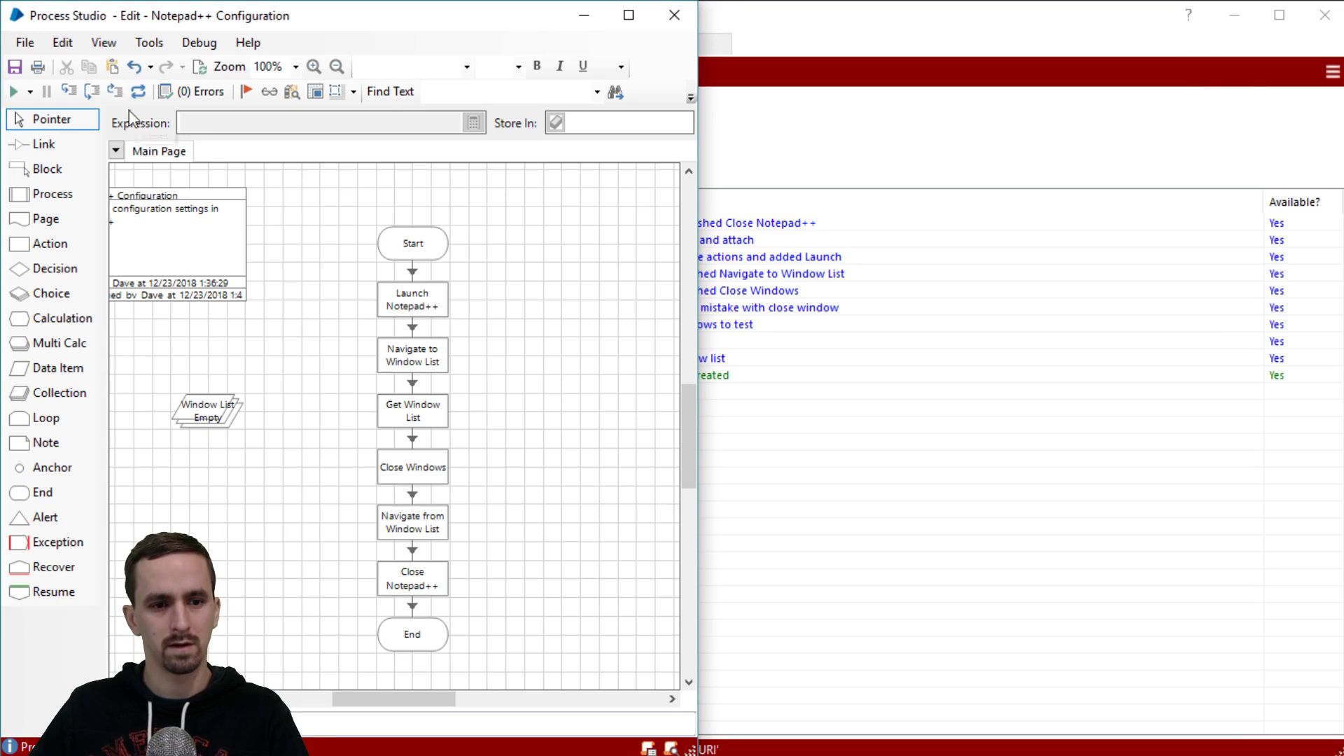
- Save the process with the summary "ready to test again with close" and start running it
{"action": "left_click", "coordinate": [30, 92]}
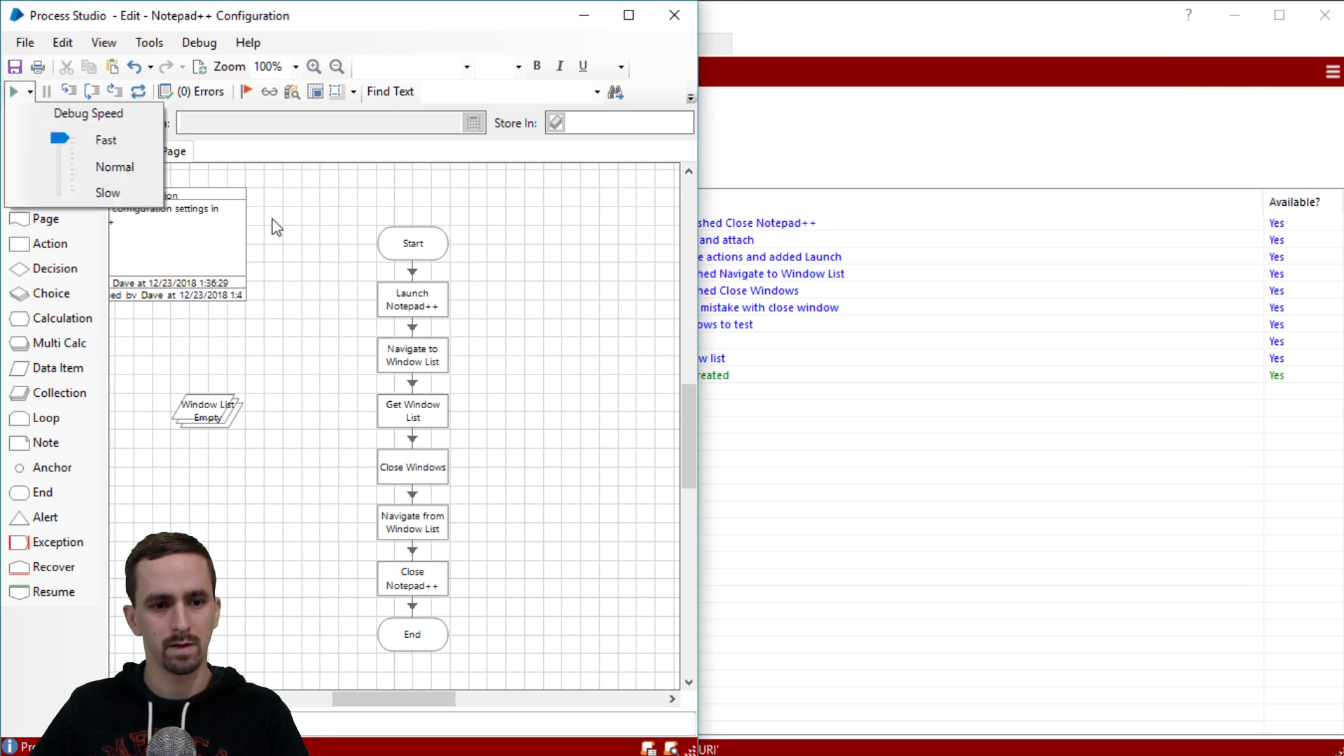
{"action": "left_click", "coordinate": [276, 226]}
{"action": "left_click", "coordinate": [14, 67]}
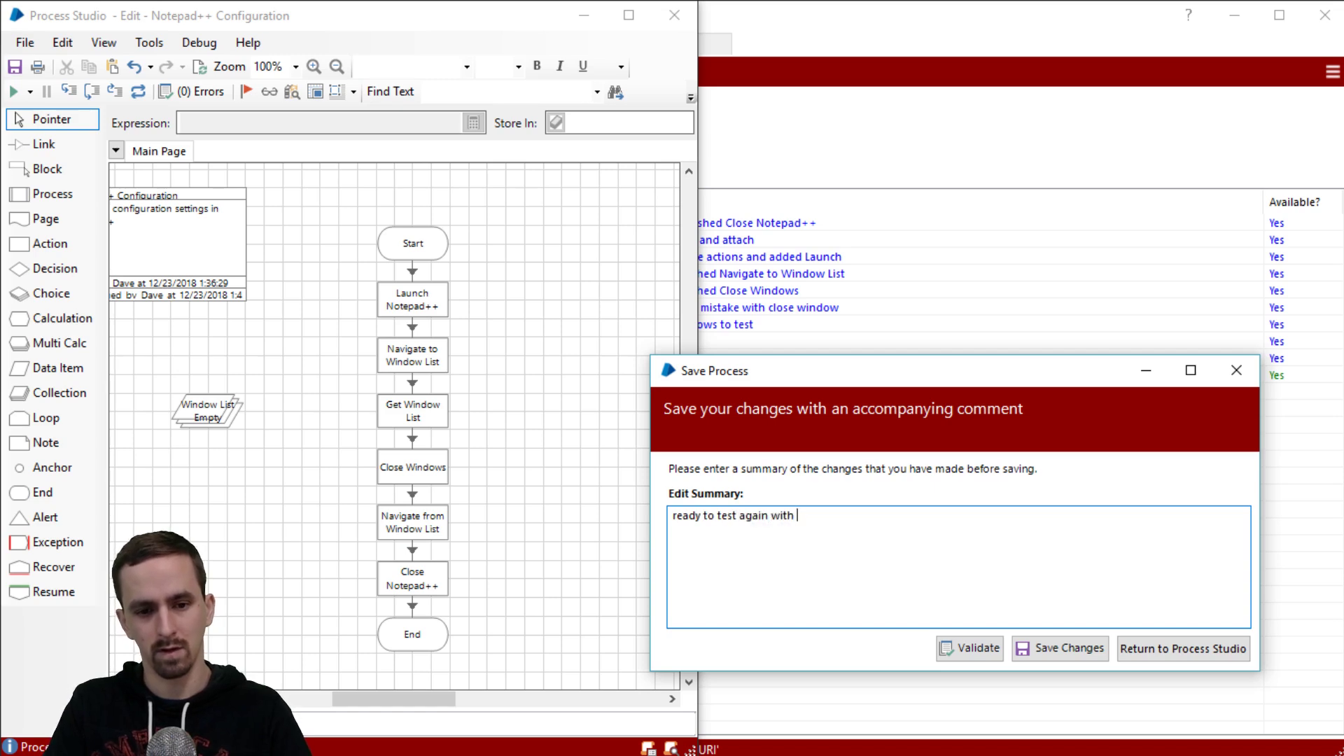
{"action": "type", "text": "ready to test again with close"}
{"action": "left_click", "coordinate": [1060, 649]}
{"action": "left_click", "coordinate": [13, 92]}
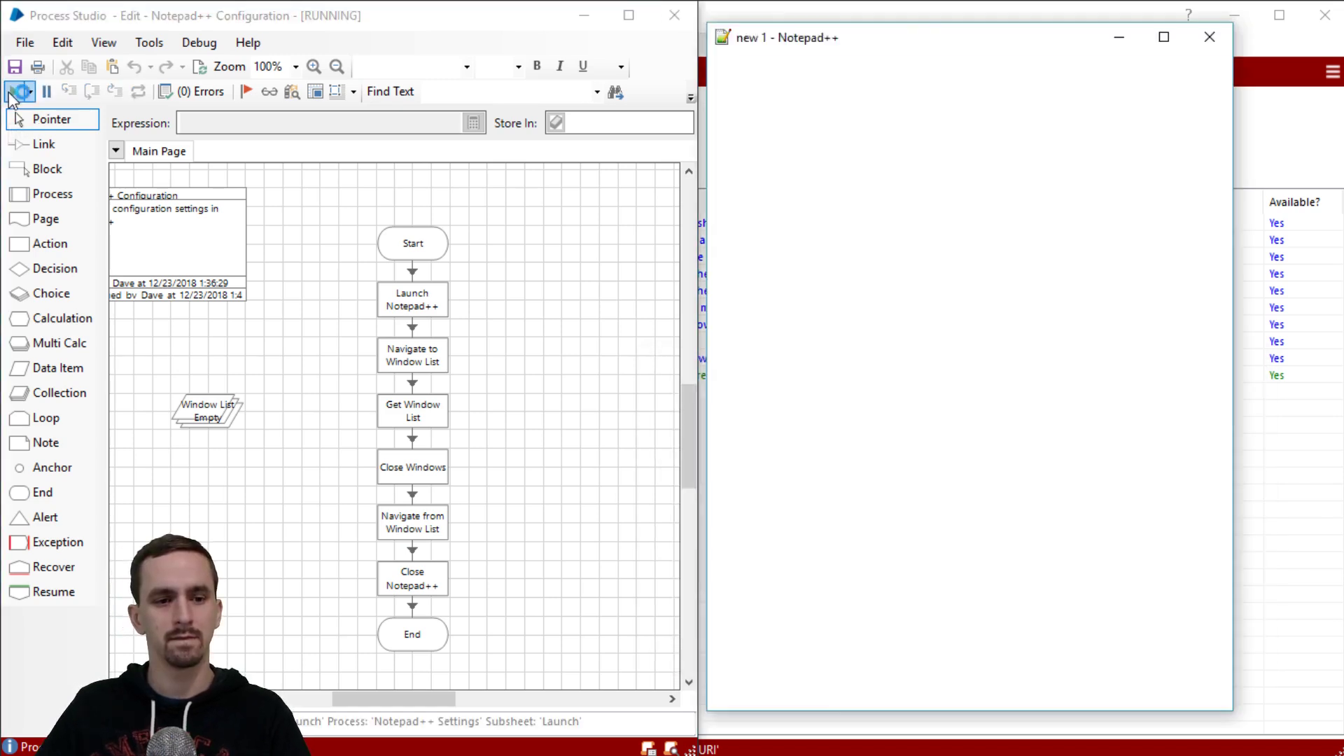